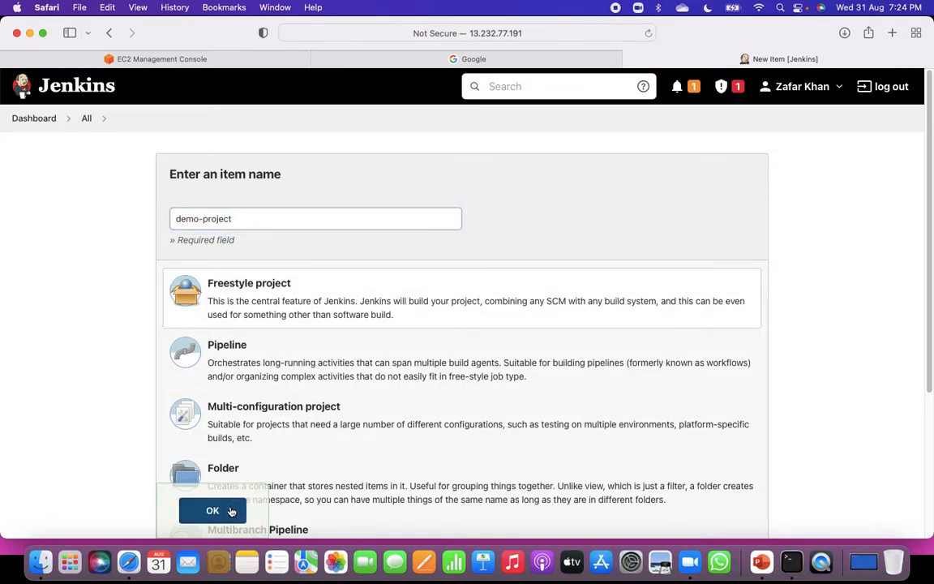
Create the freestyle project demo-project and add an Execute shell build step to it.
click(231, 509)
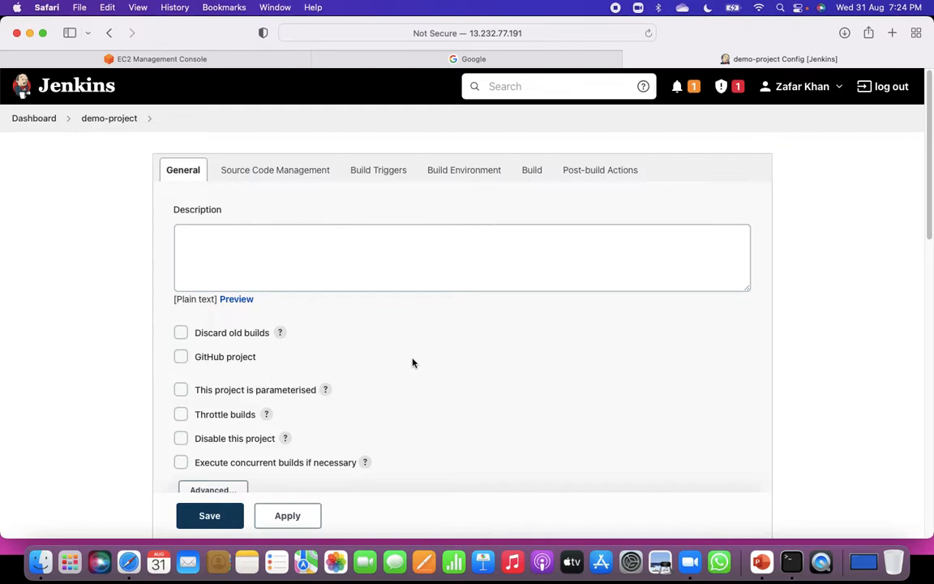
scroll(410, 367, down, 3)
scroll(410, 373, down, 15)
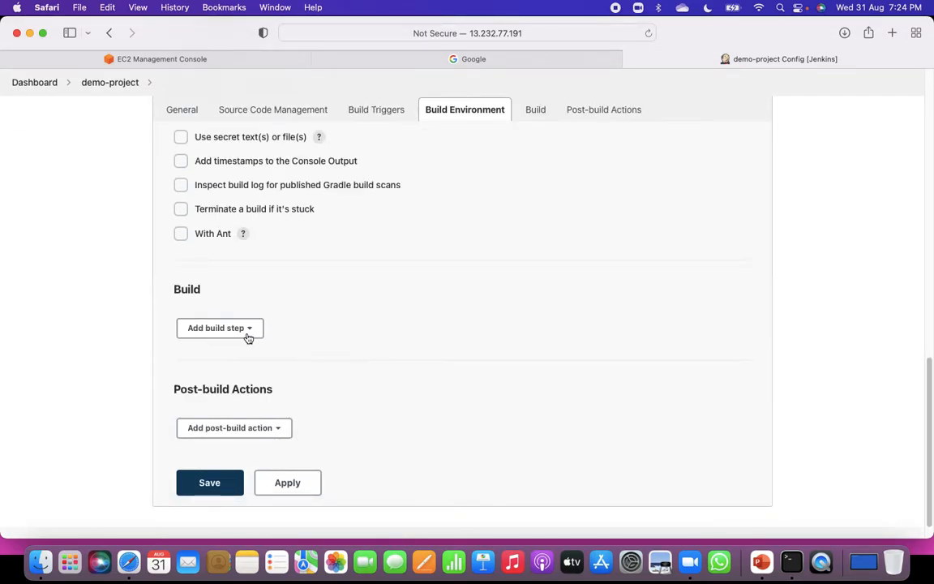
click(215, 328)
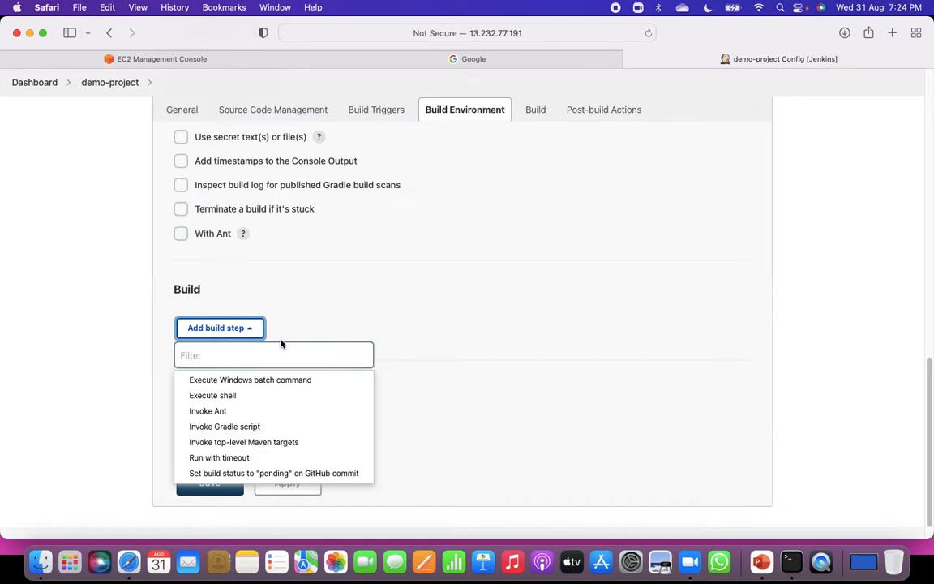
click(227, 396)
click(290, 411)
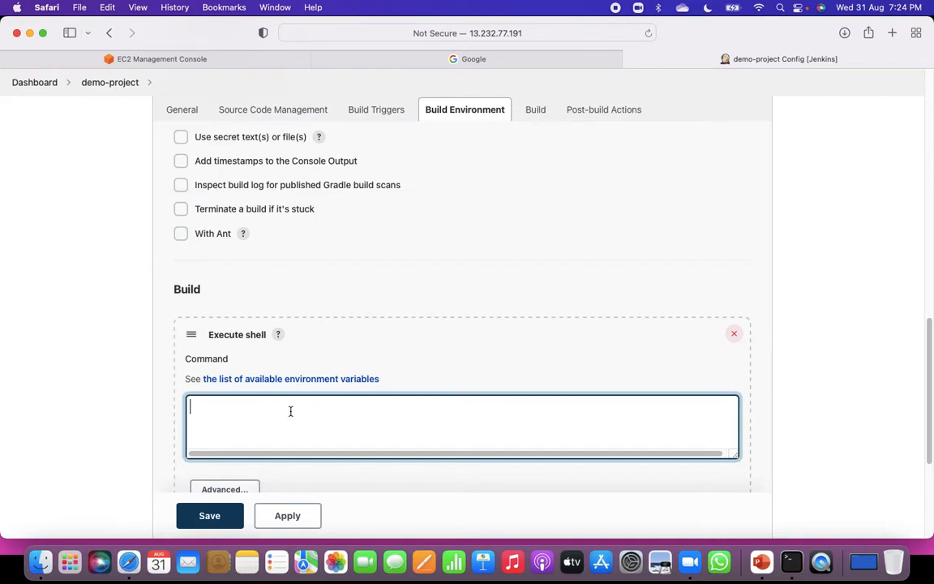
Enter the shell command echo Hellow world, apply it and save the project configuration.
text(echo )
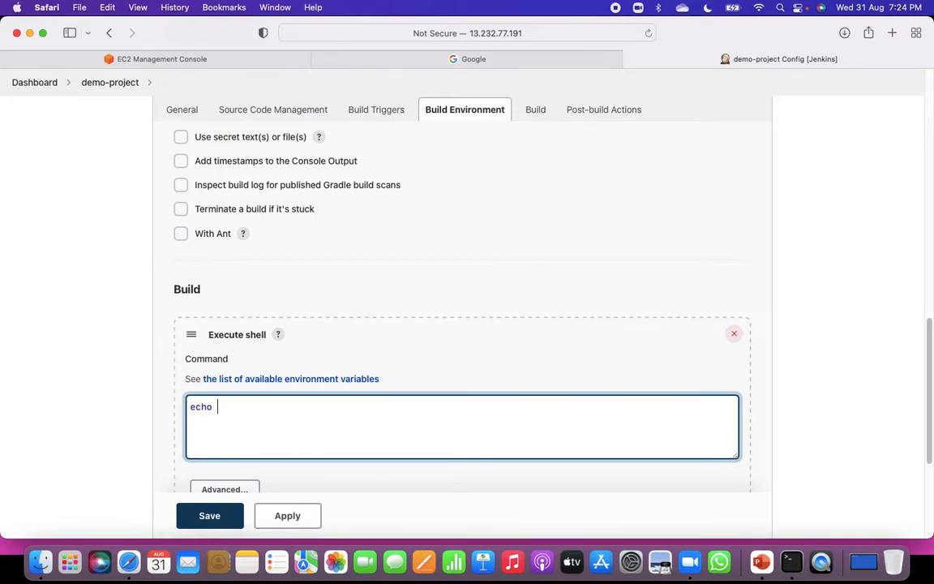
text(Hellow wor)
key(BackSpace)
key(BackSpace)
key(BackSpace)
key(BackSpace)
key(BackSpace)
text(world)
click(292, 523)
click(229, 517)
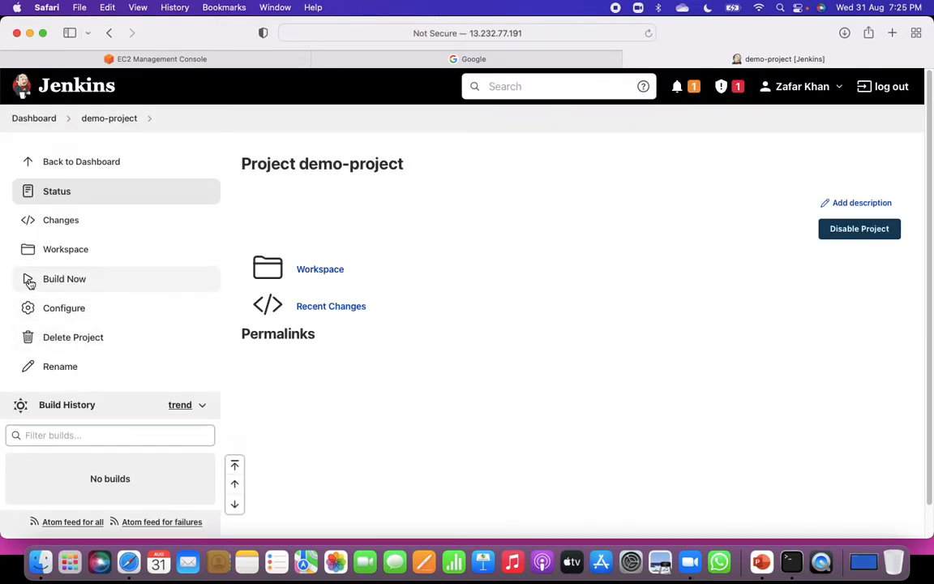
Return to the dashboard, looking over the People page, the new item page and the actions available for demo-project.
click(94, 120)
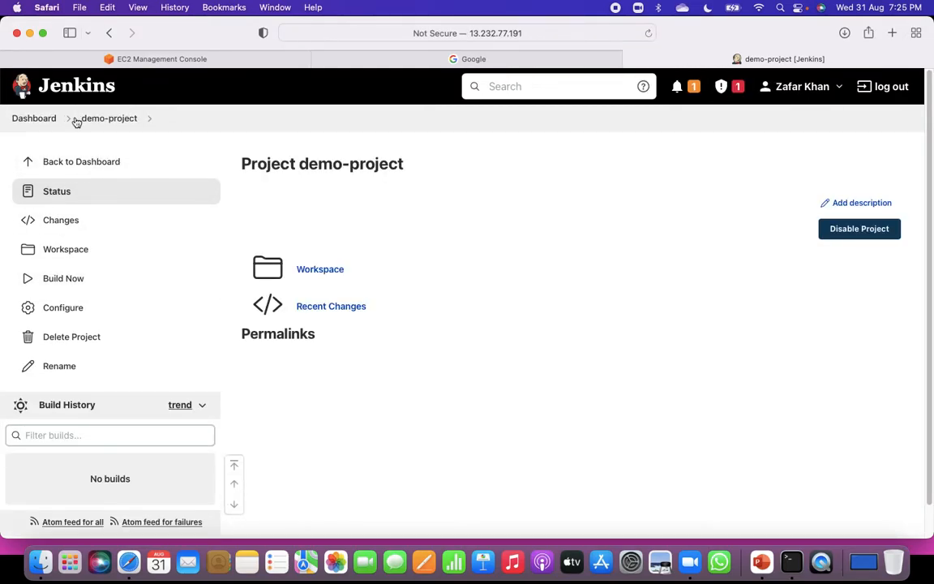
click(45, 119)
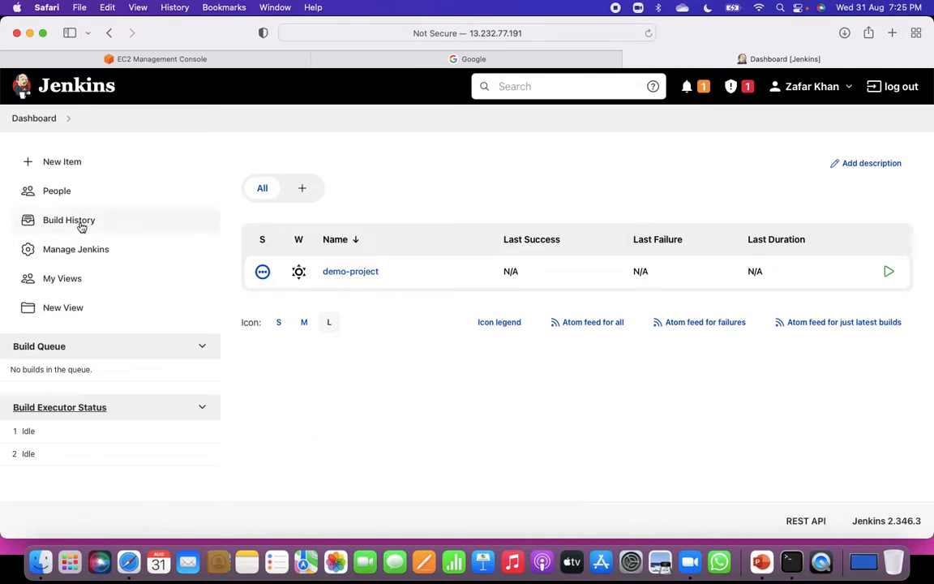
click(55, 194)
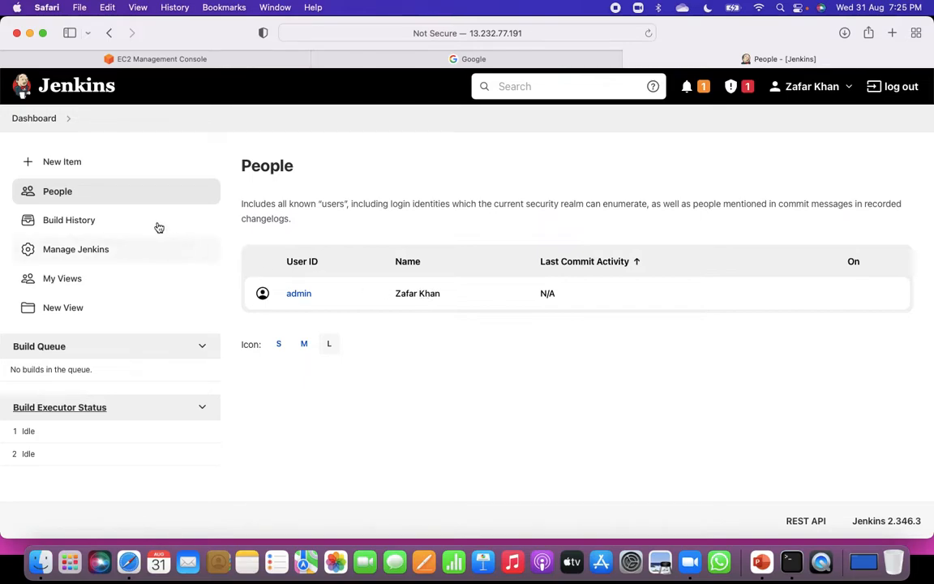
click(62, 163)
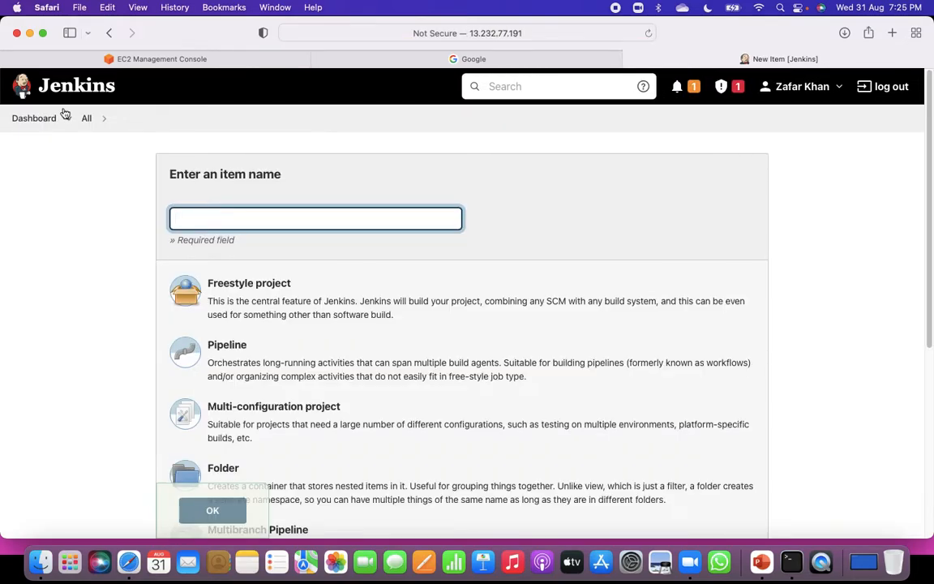
click(25, 118)
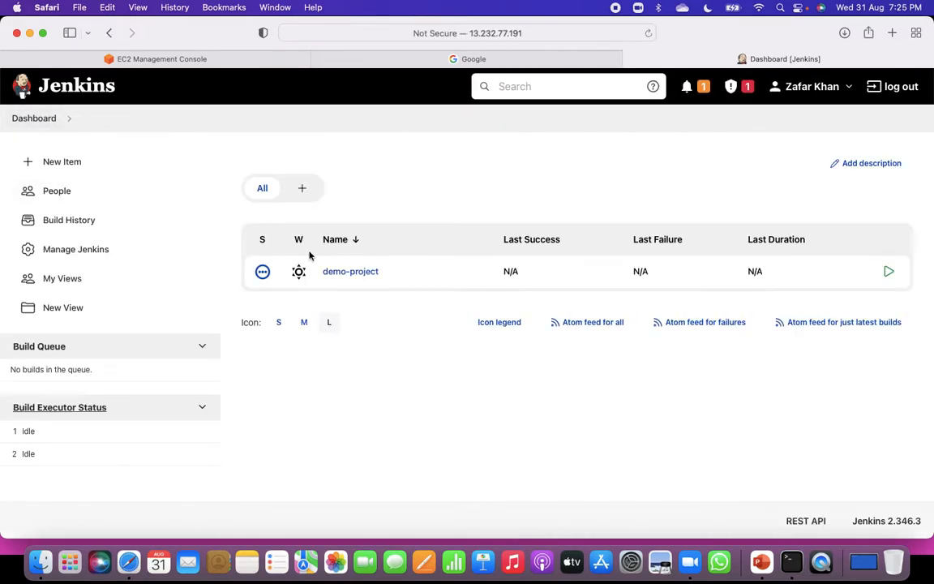
click(389, 274)
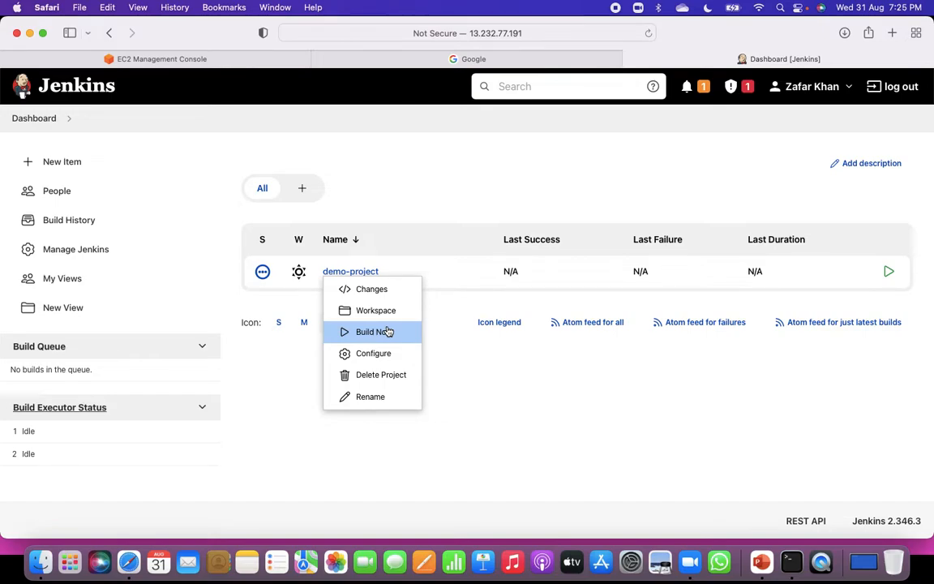
click(280, 409)
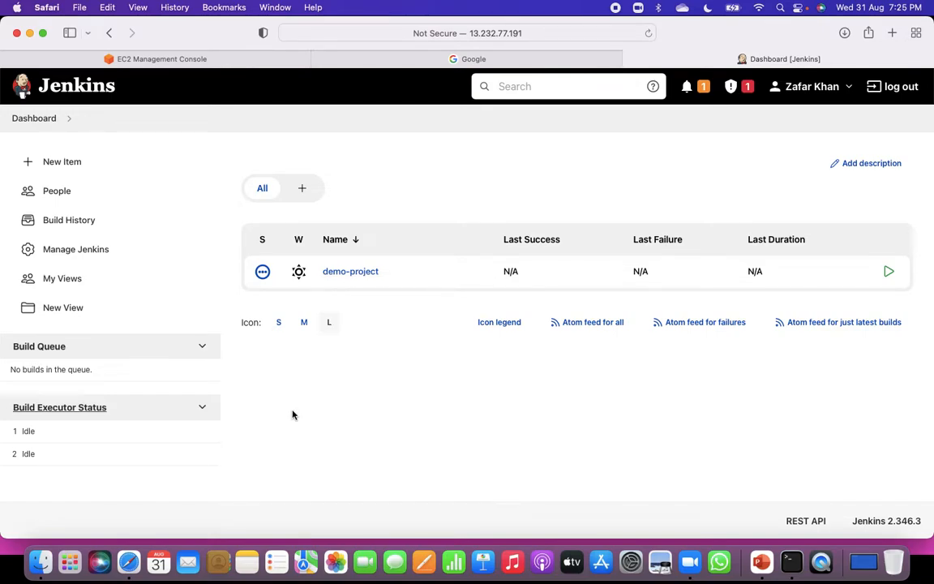
Open the Plugin Manager from Manage Jenkins and view the lists of available and installed plugins.
click(85, 252)
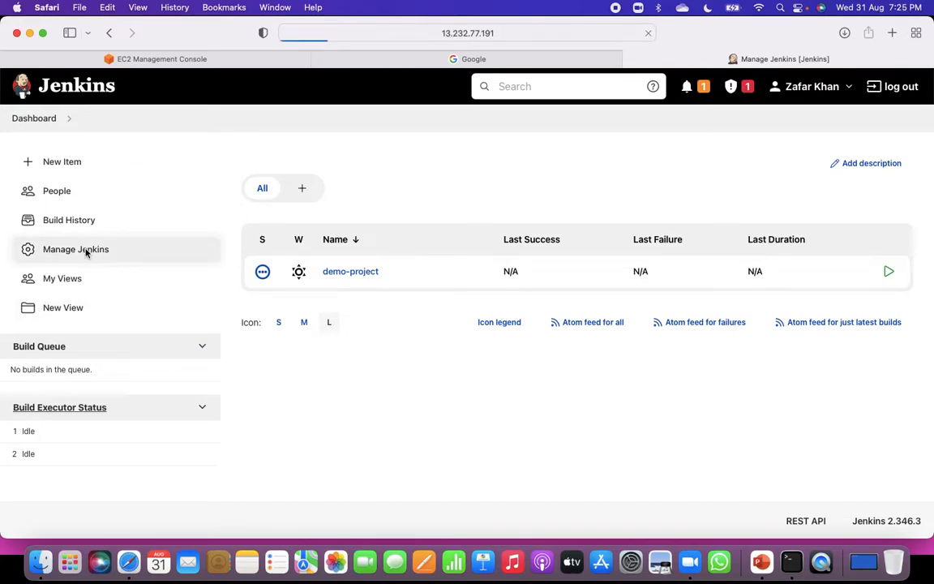
scroll(444, 445, down, 1)
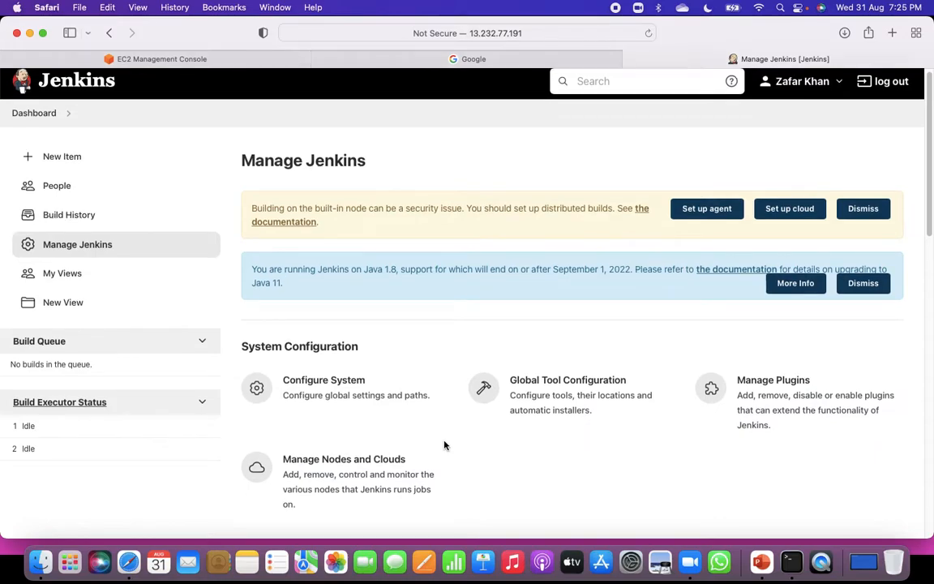
scroll(444, 445, down, 3)
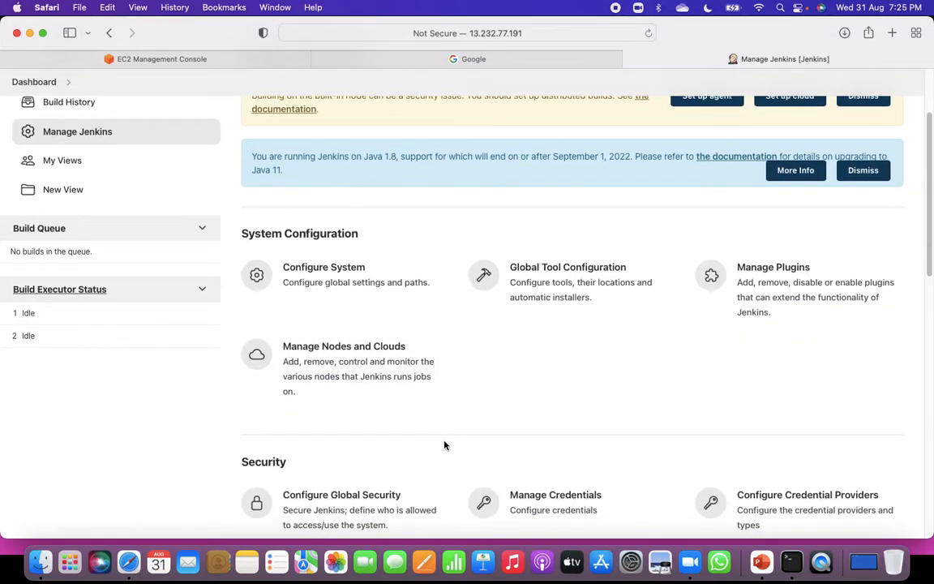
scroll(444, 445, up, 1)
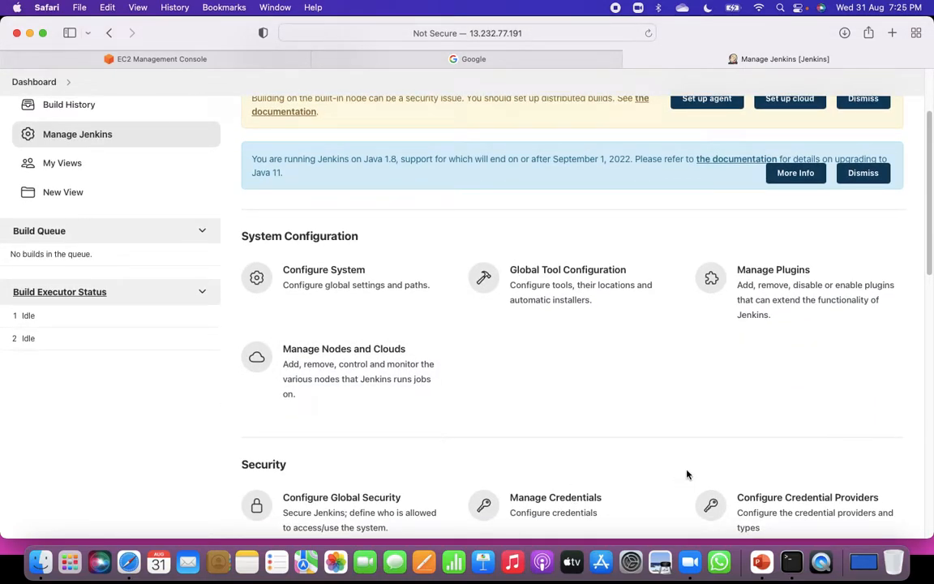
scroll(735, 410, up, 1)
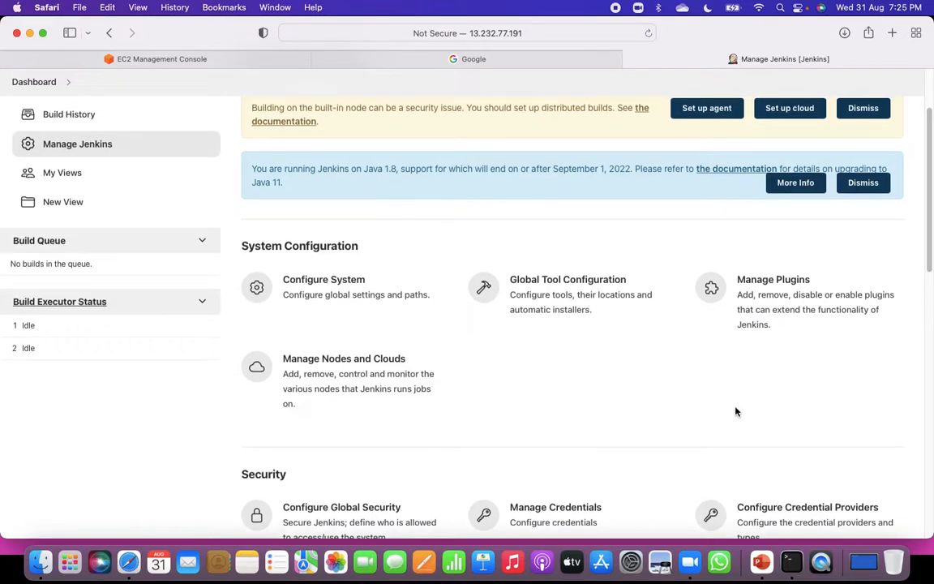
click(771, 282)
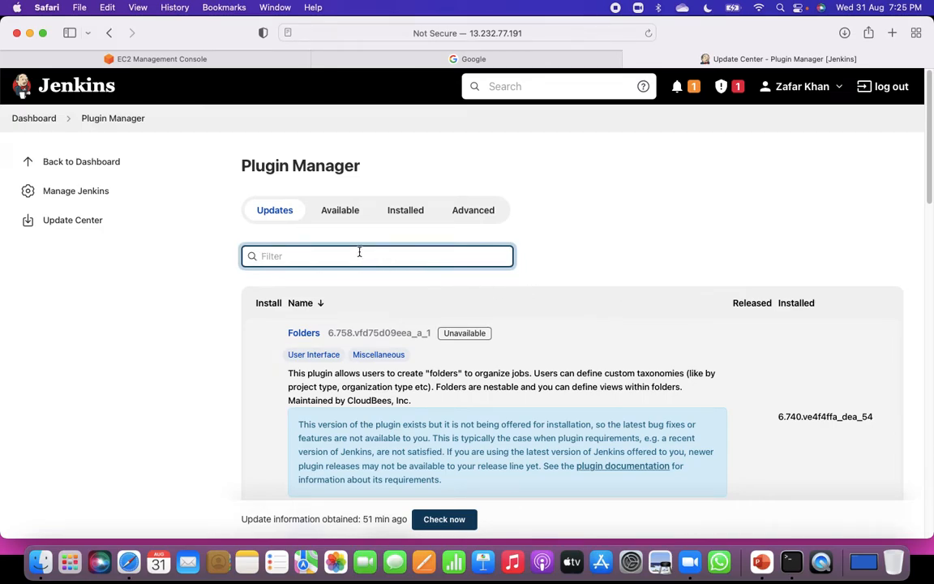
click(338, 213)
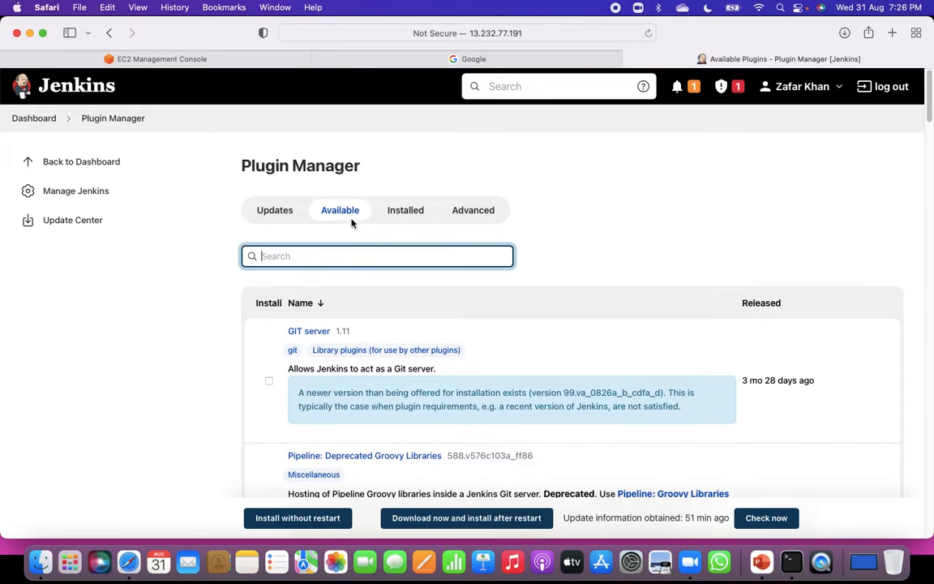
click(403, 212)
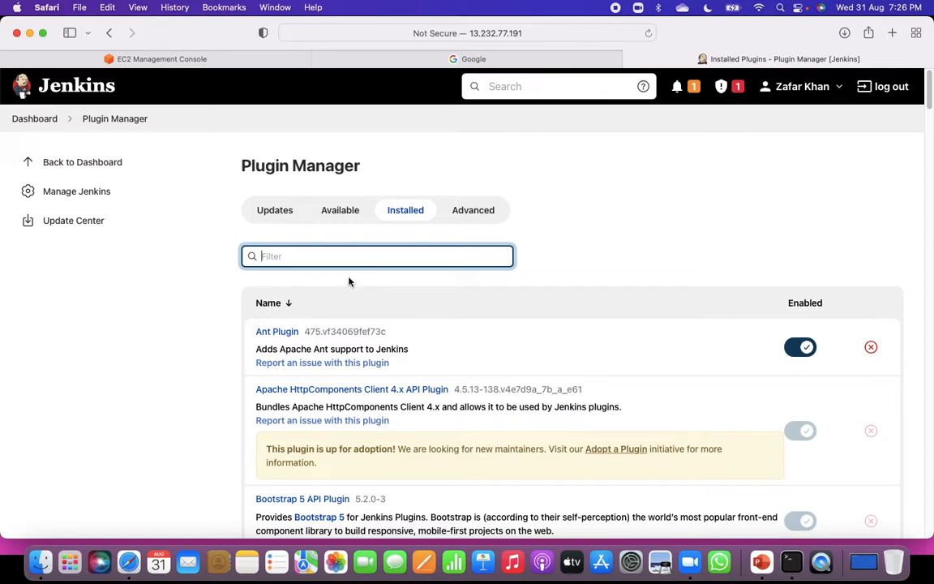
Search the available plugins for "role" and install Role-based Authorization Strategy without a restart.
click(345, 213)
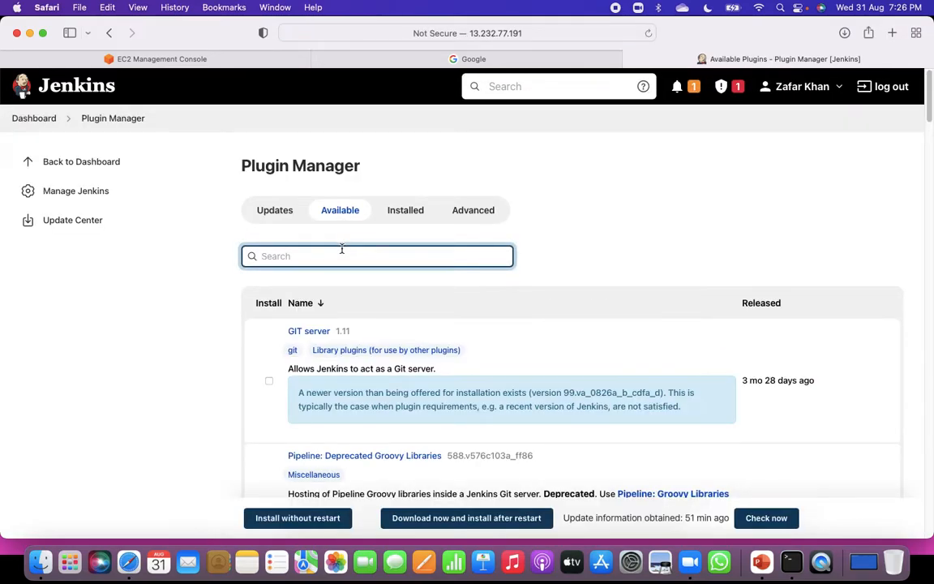
text(role)
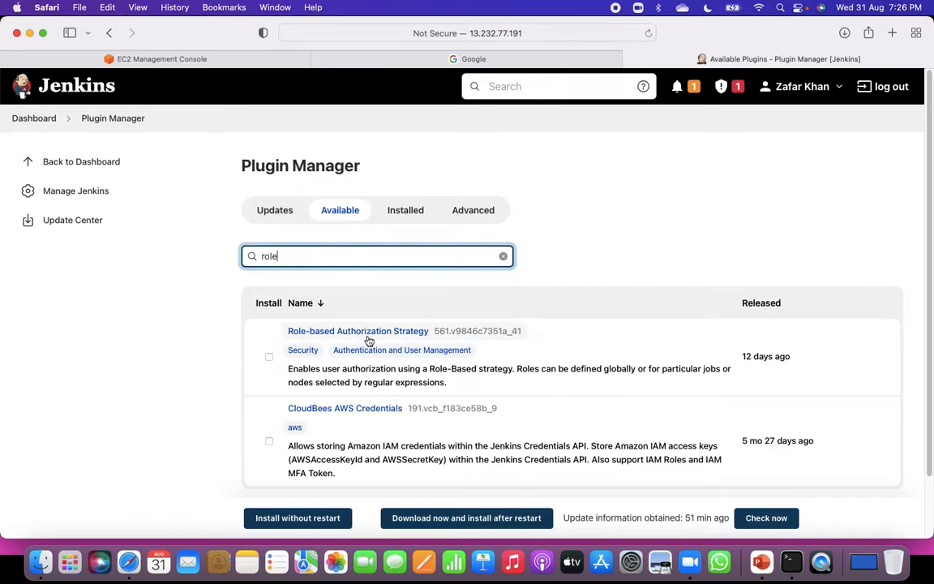
click(269, 359)
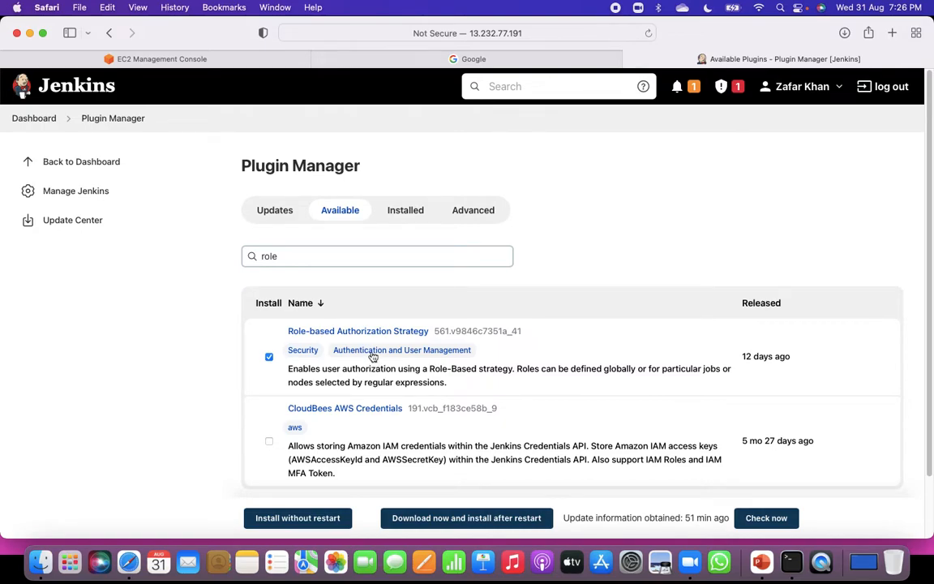
click(321, 525)
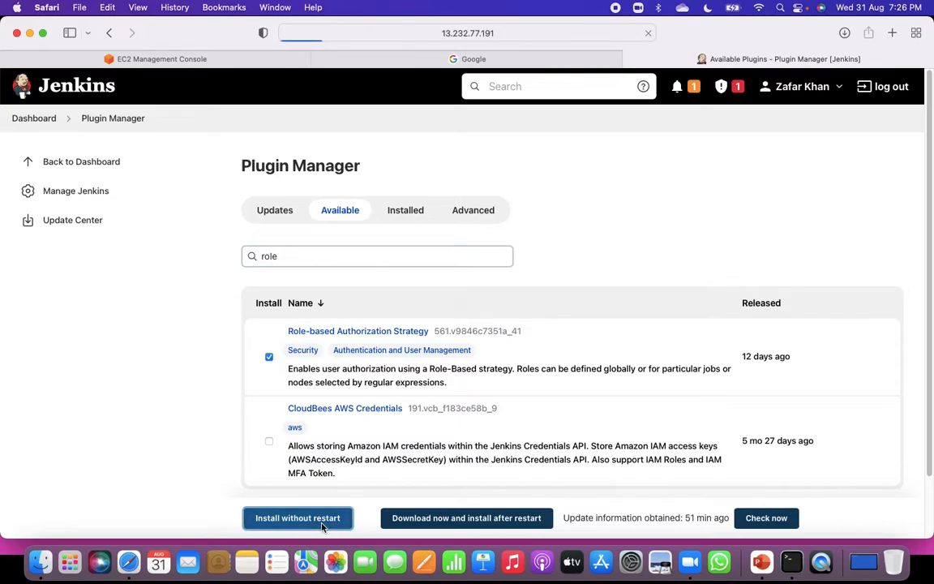
Reload the plugin installation page to check the Role-based Authorization Strategy status, and return to the dashboard.
scroll(469, 458, down, 20)
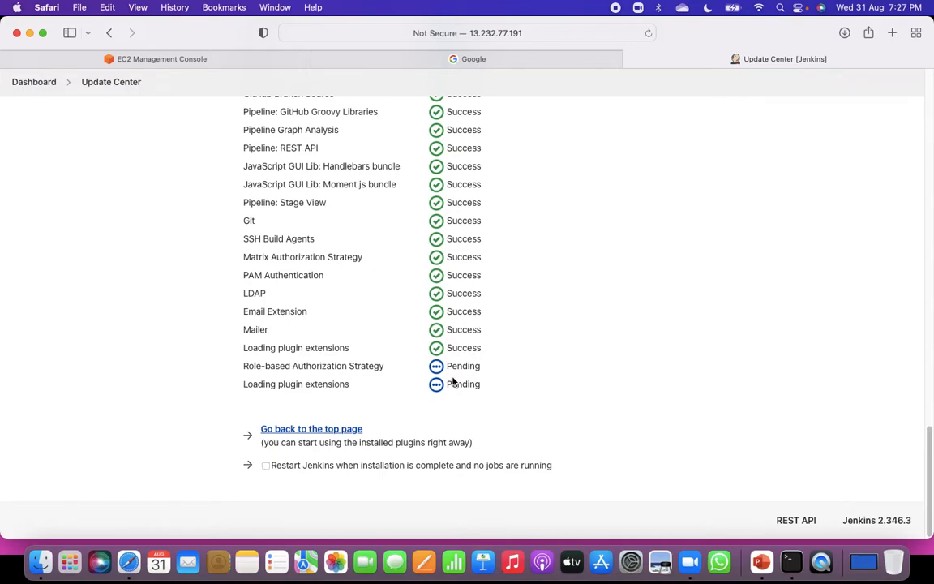
click(531, 33)
key(Return)
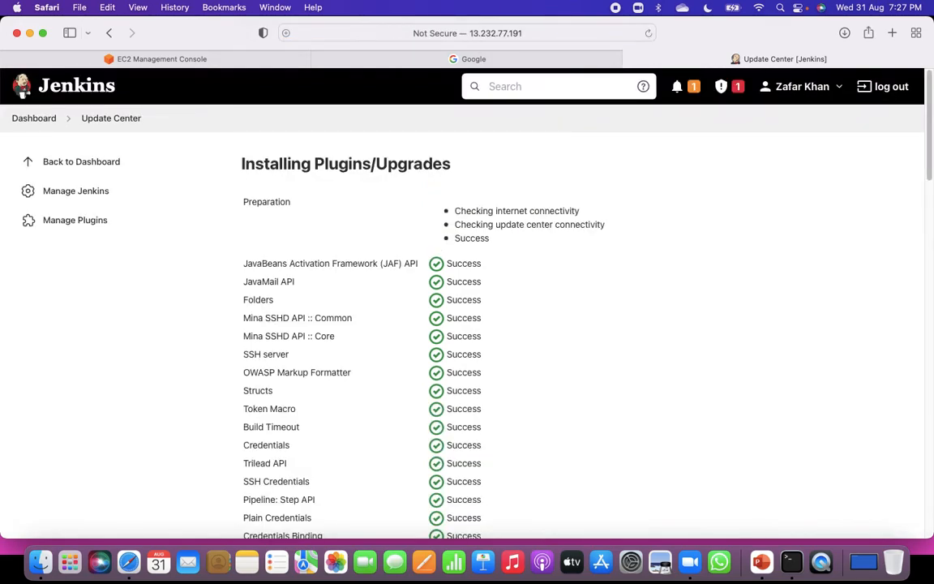
scroll(513, 248, down, 5)
scroll(499, 345, down, 10)
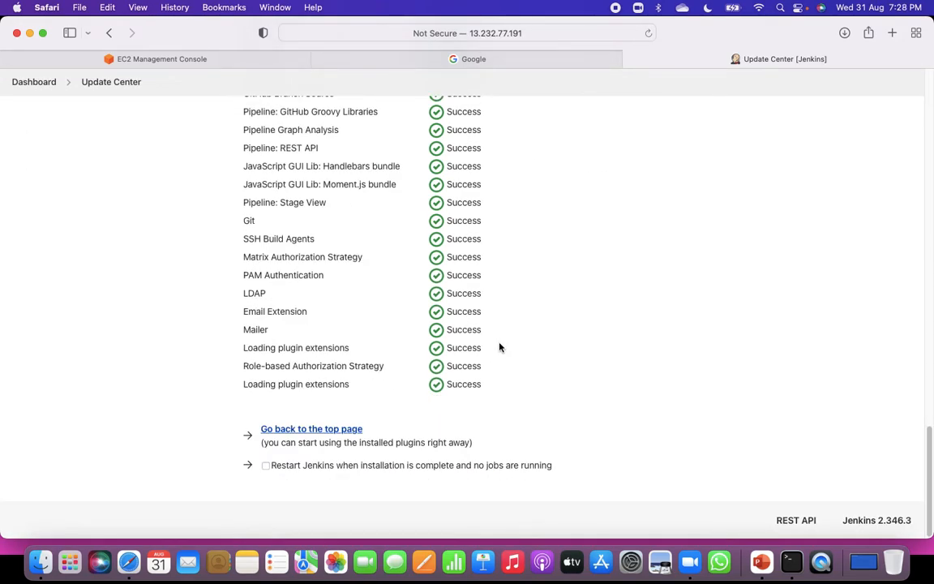
click(290, 432)
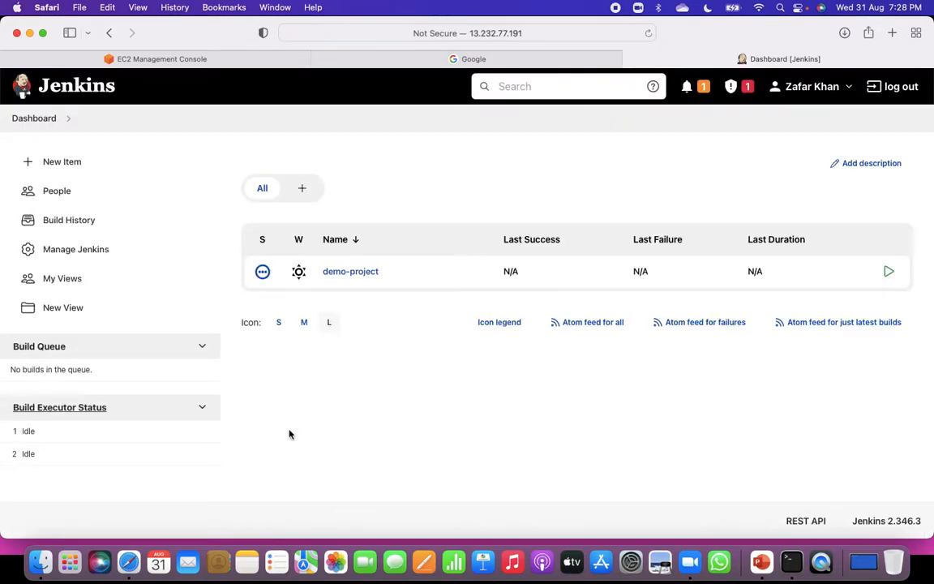
Look over the Manage Jenkins options and open the Create User form from Manage Users.
click(73, 255)
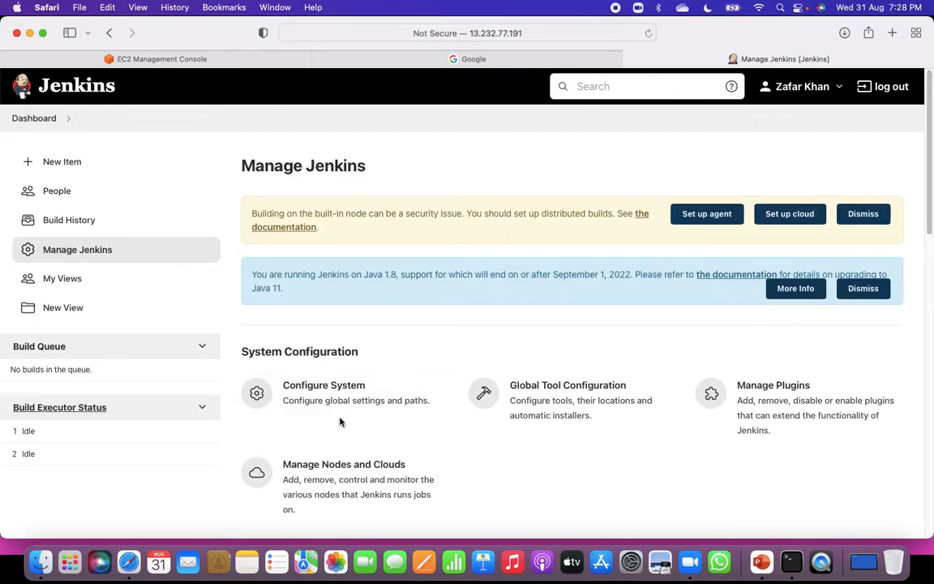
scroll(439, 478, down, 5)
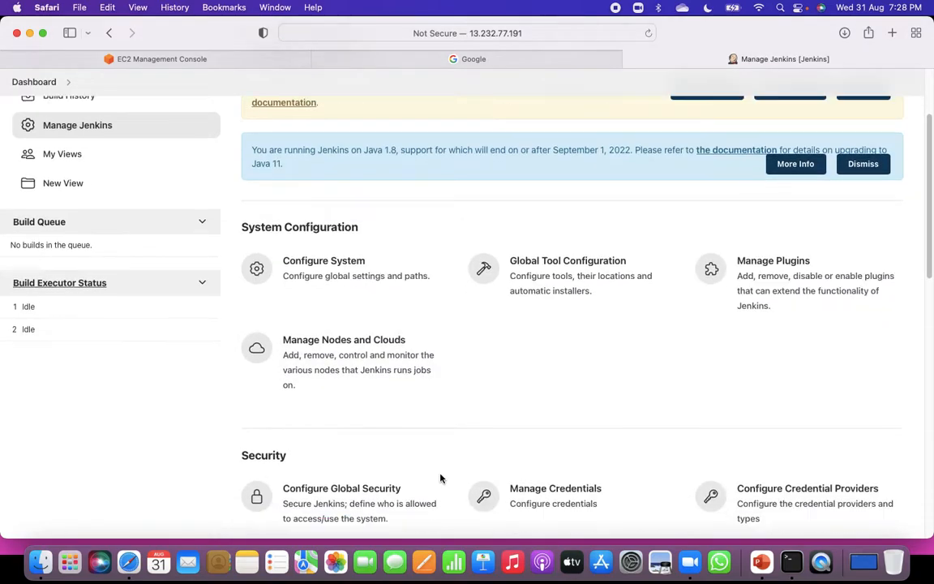
scroll(438, 477, down, 2)
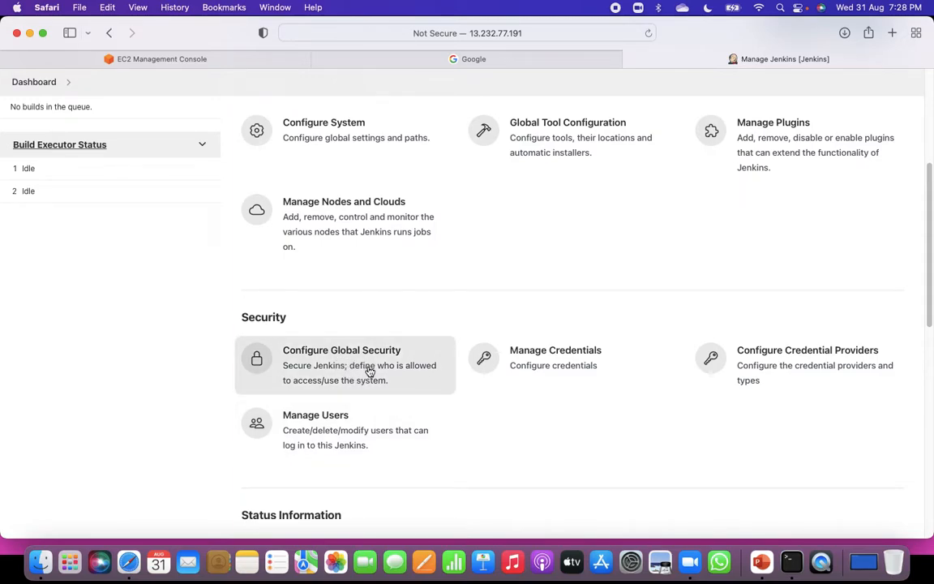
scroll(431, 417, down, 2)
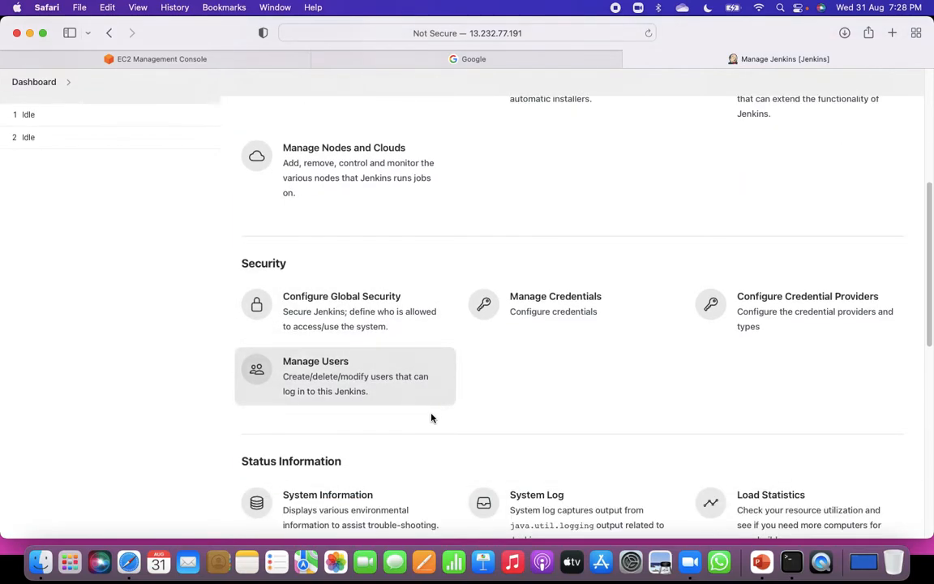
scroll(431, 417, down, 6)
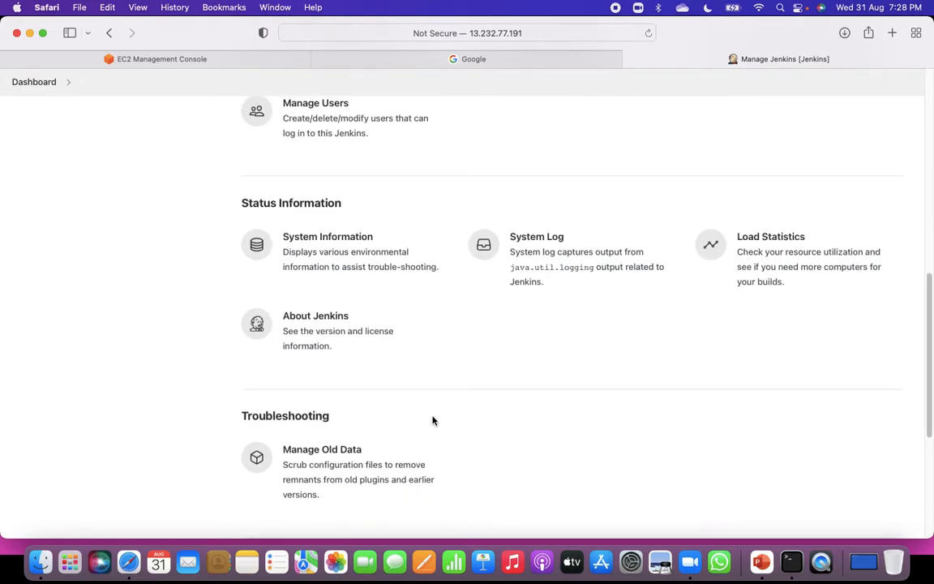
scroll(433, 421, up, 3)
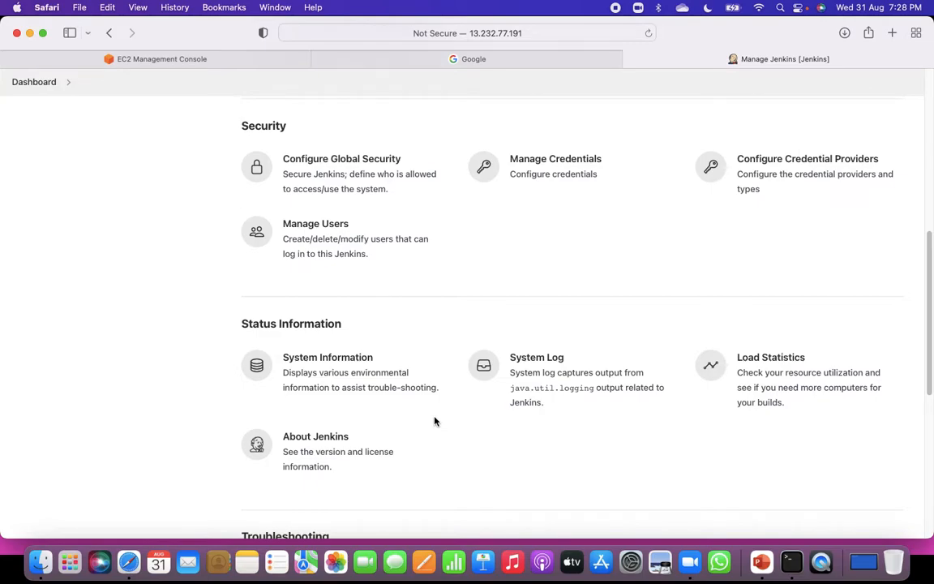
scroll(435, 421, up, 1)
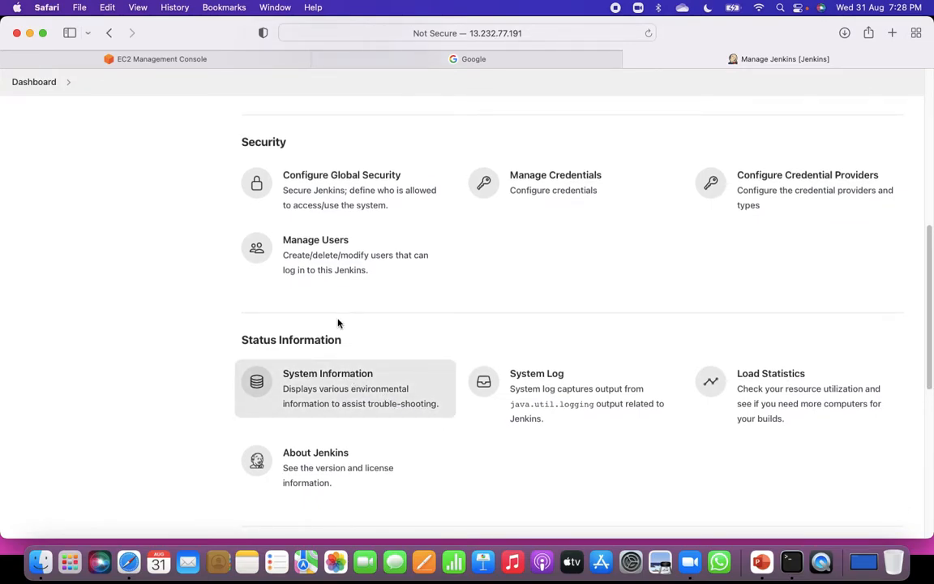
scroll(385, 357, up, 1)
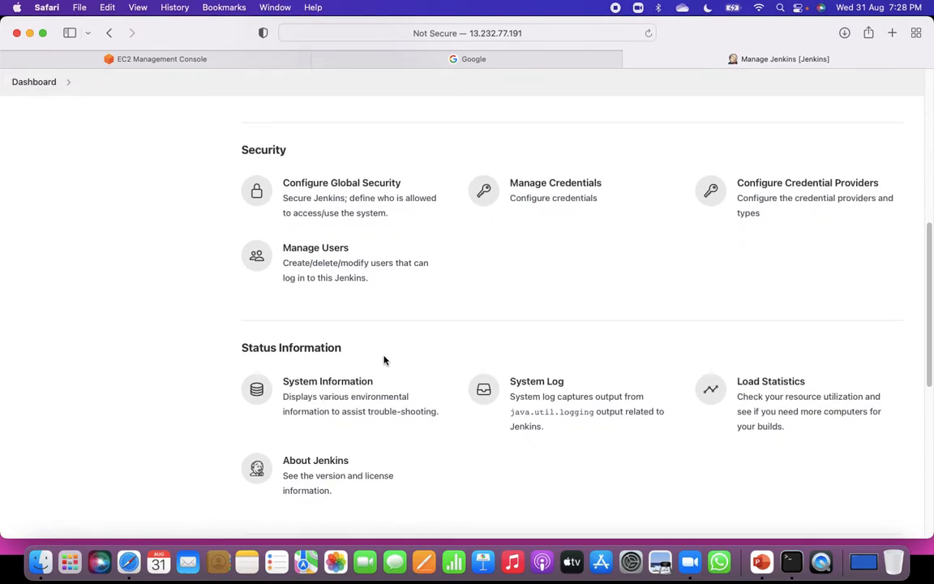
click(318, 251)
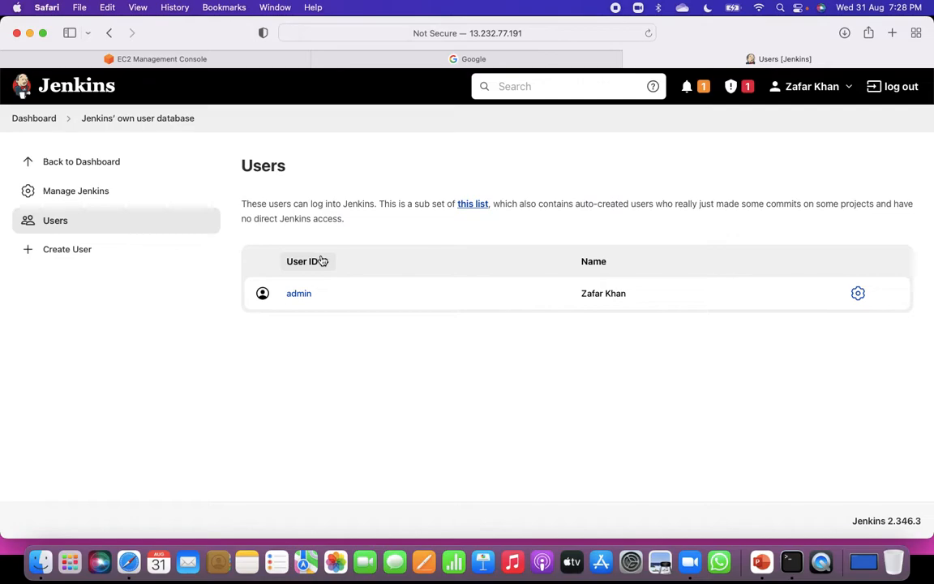
click(29, 253)
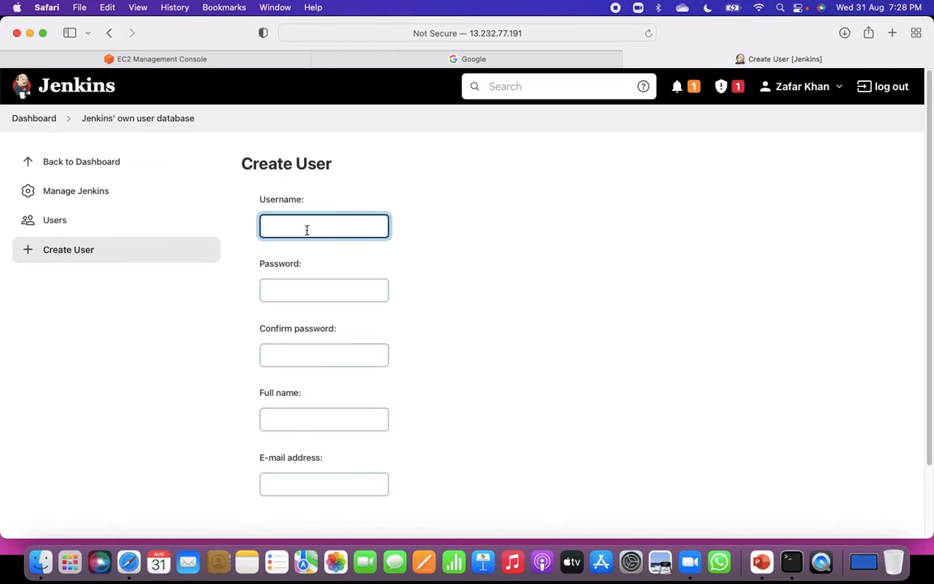
Enter the new account's username, and fill in the account password in both the password and confirmation fields.
text(james)
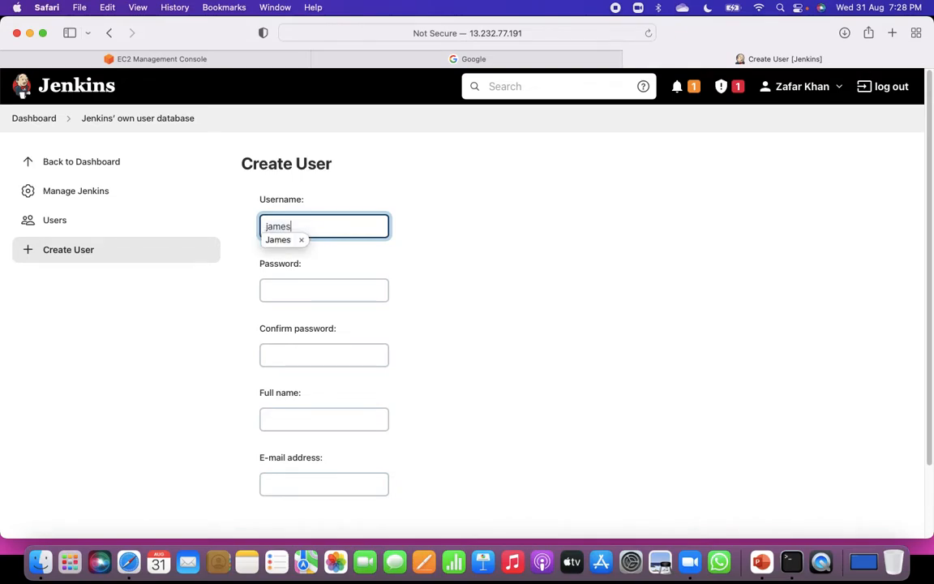
click(319, 287)
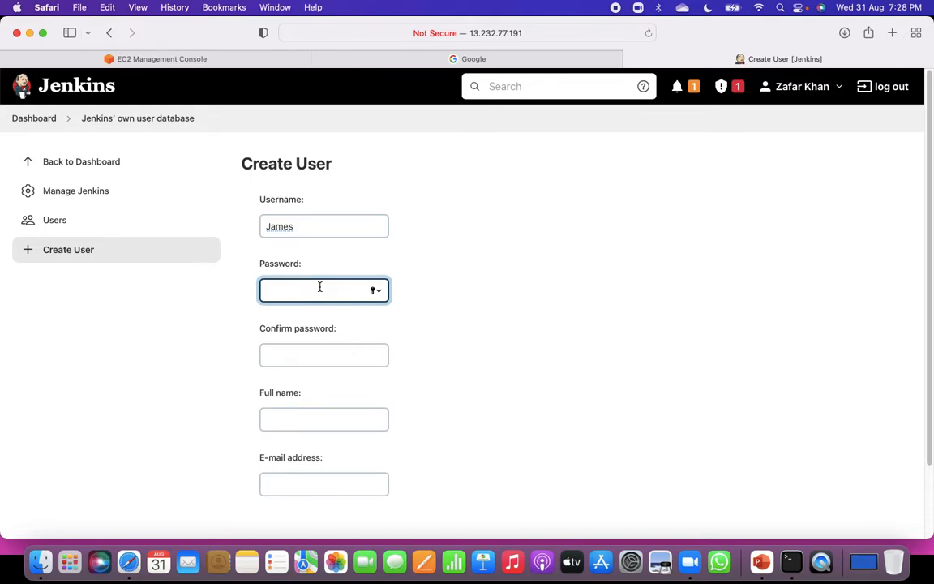
click(316, 354)
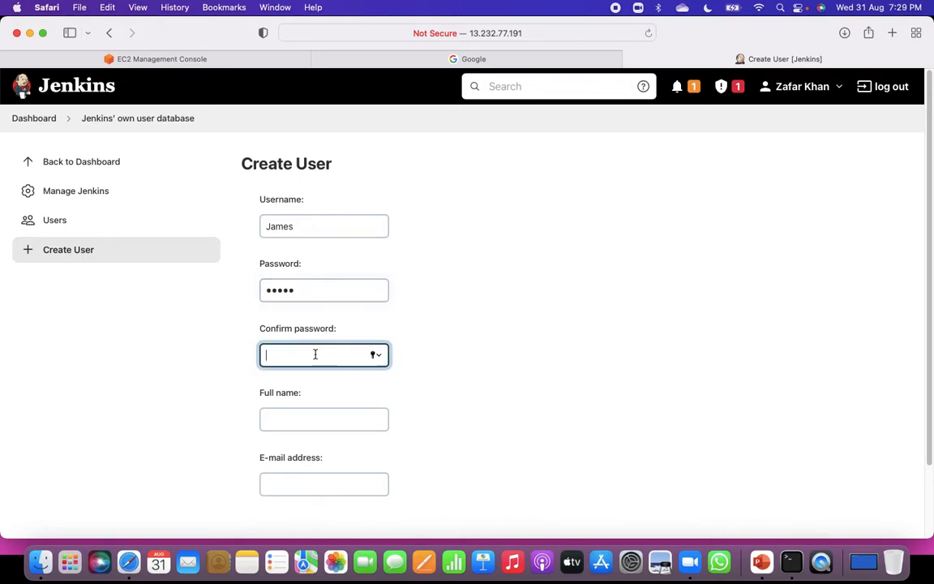
Fill in the new user's full name and e-mail address.
click(322, 415)
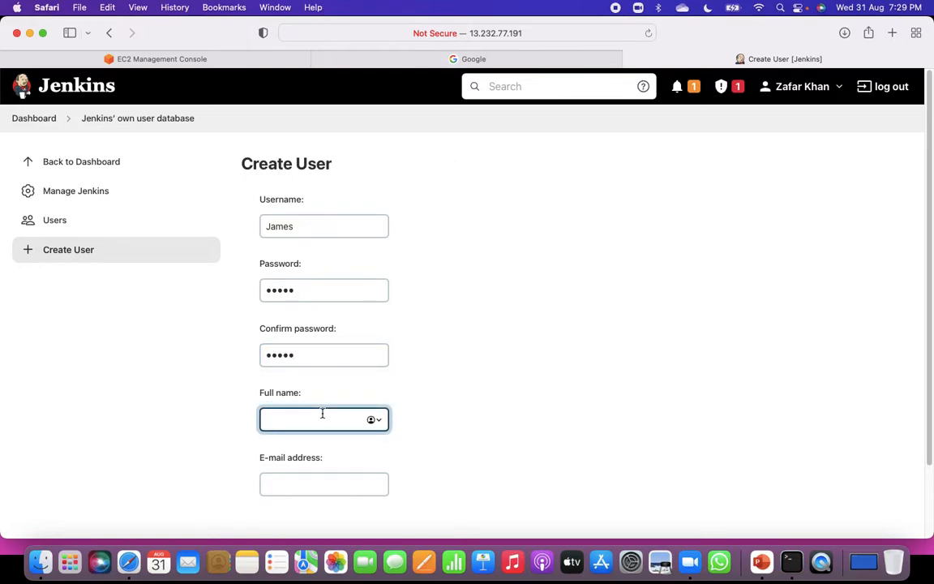
click(328, 477)
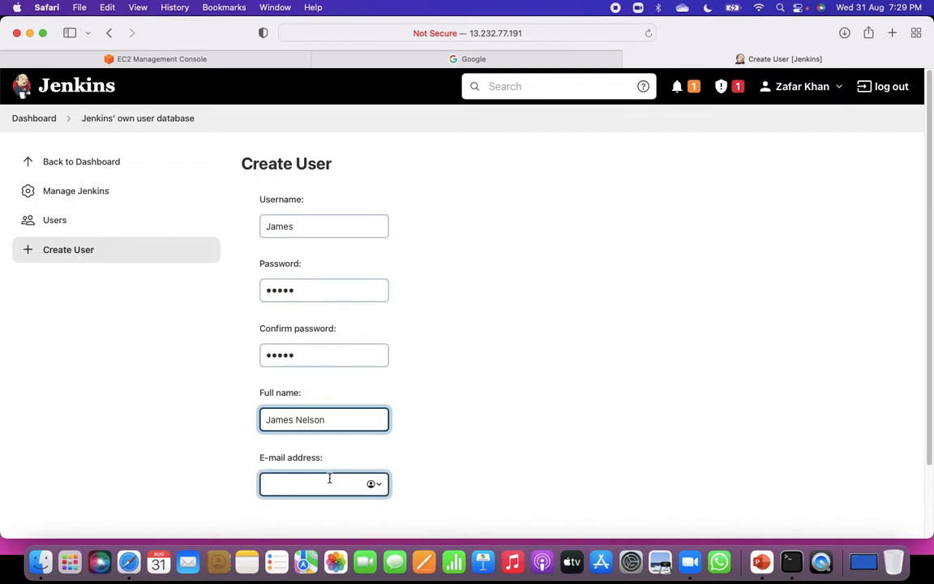
Create the user account and decline saving its password in the browser.
scroll(452, 481, down, 3)
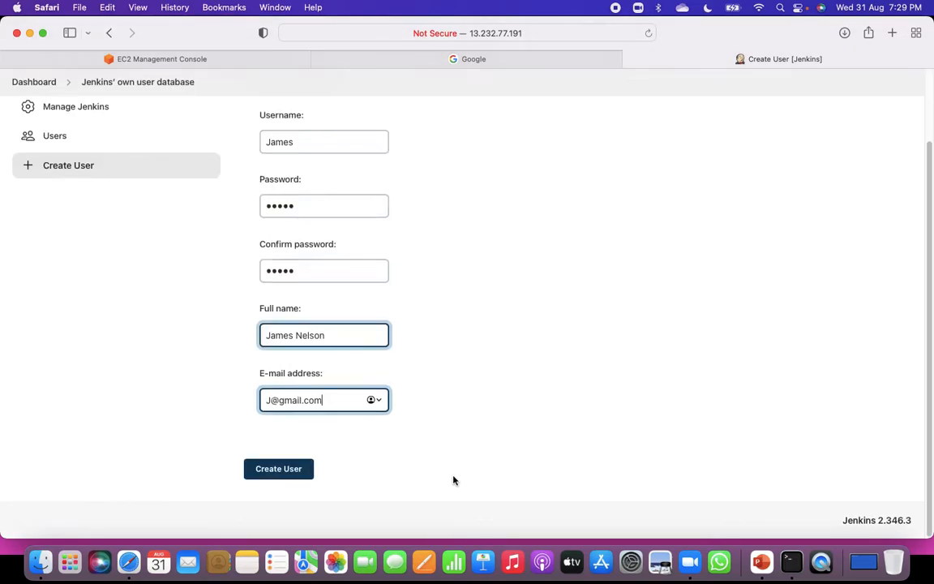
click(280, 470)
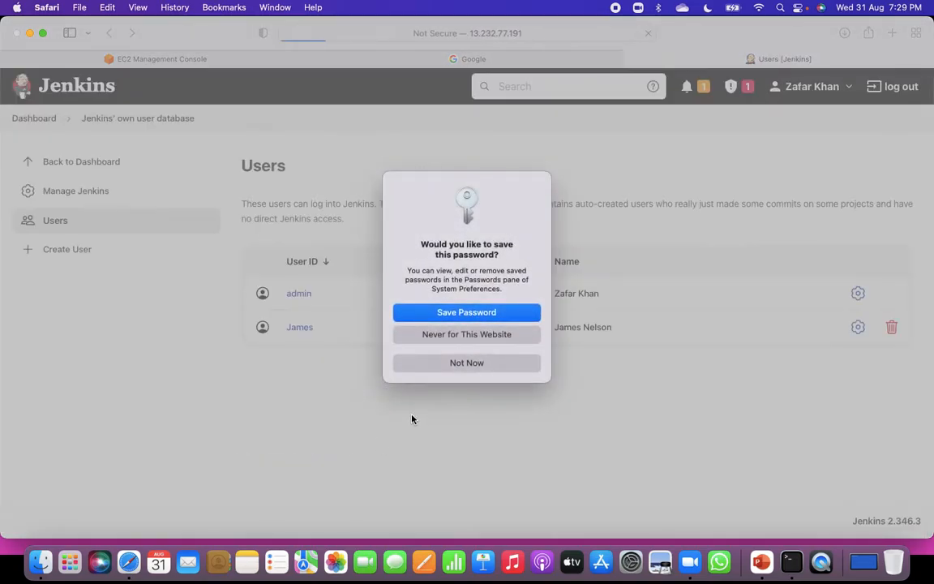
click(444, 364)
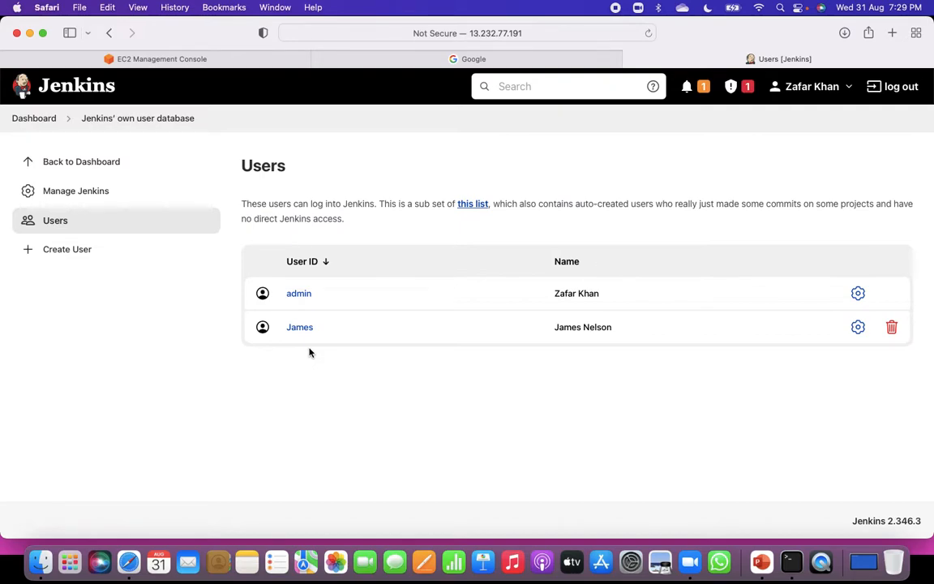
Go back to Manage Jenkins and open the Configure Global Security page.
click(77, 192)
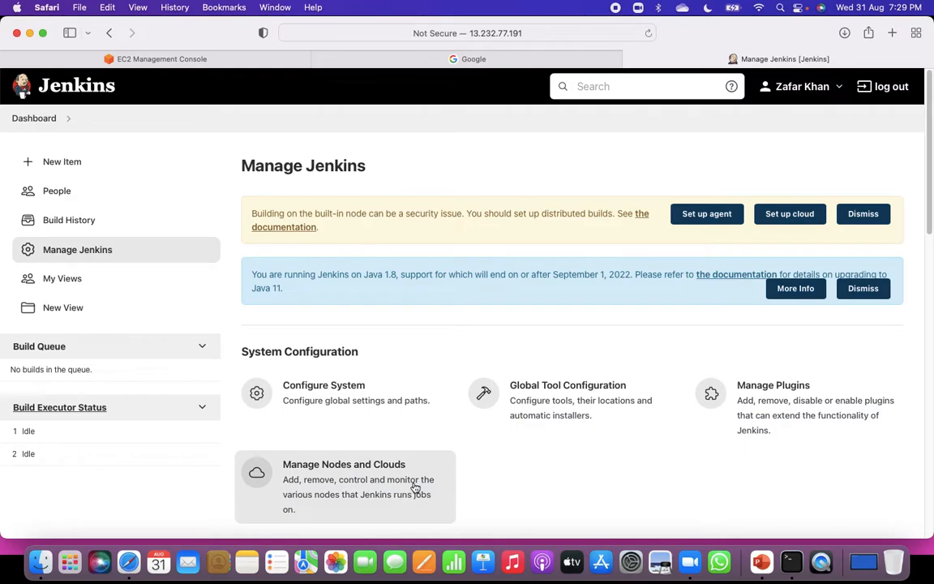
scroll(413, 487, down, 2)
scroll(413, 487, down, 4)
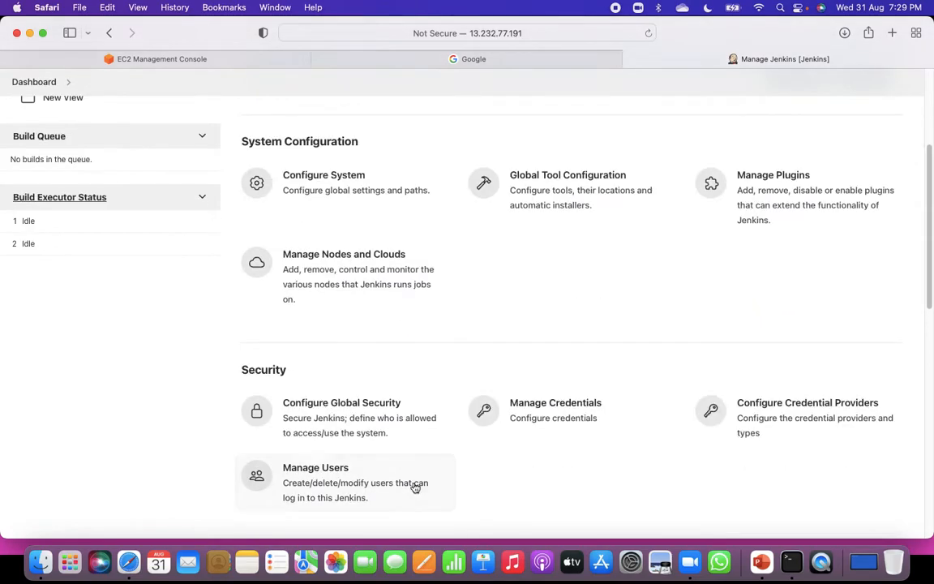
click(347, 407)
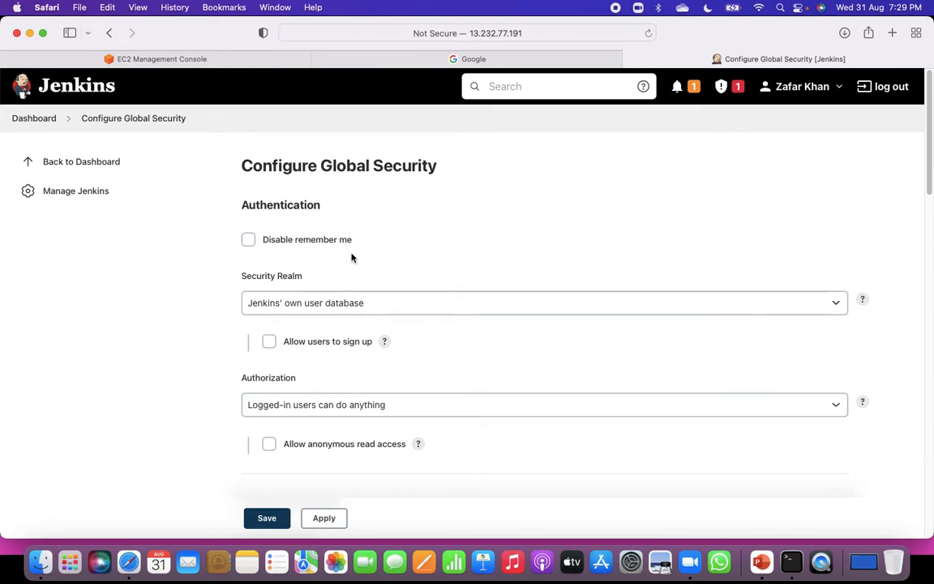
Set Authorization to Role-Based Strategy, then apply and save the global security configuration.
scroll(459, 366, down, 1)
scroll(461, 367, down, 3)
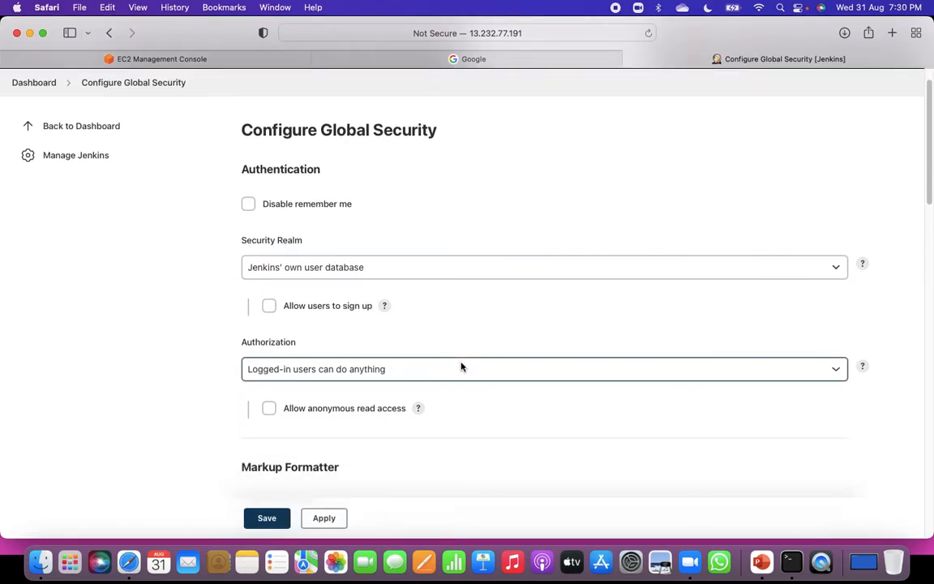
click(411, 373)
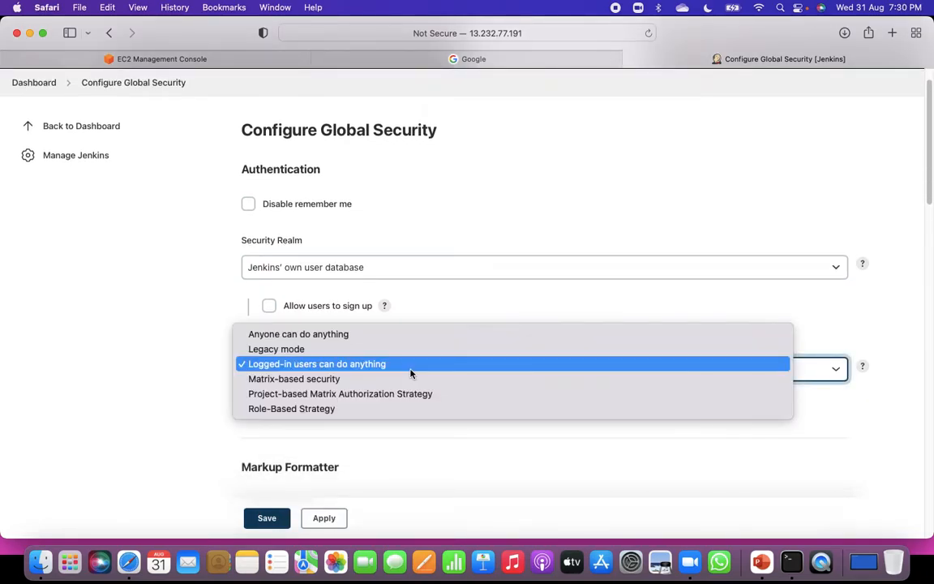
click(357, 414)
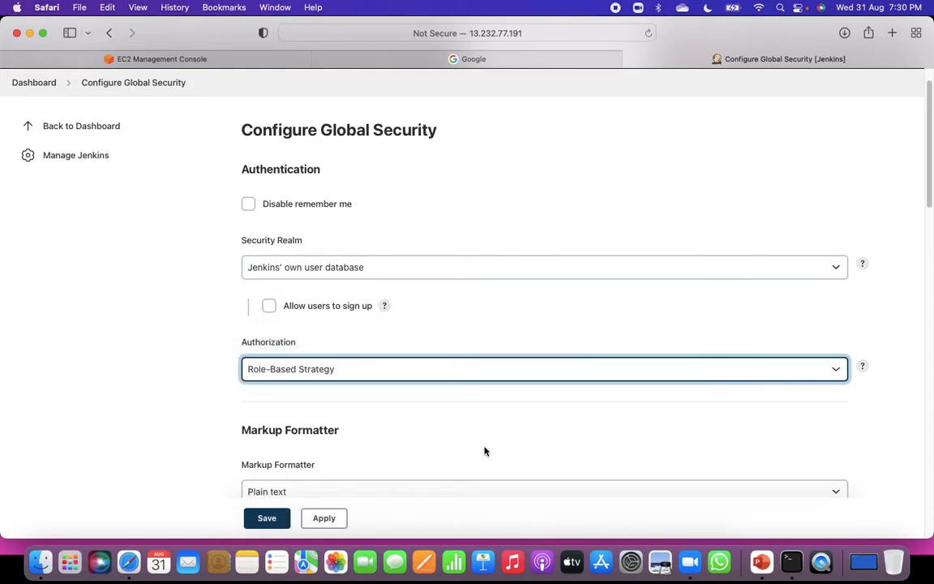
scroll(483, 450, down, 2)
scroll(485, 450, down, 2)
scroll(484, 450, down, 12)
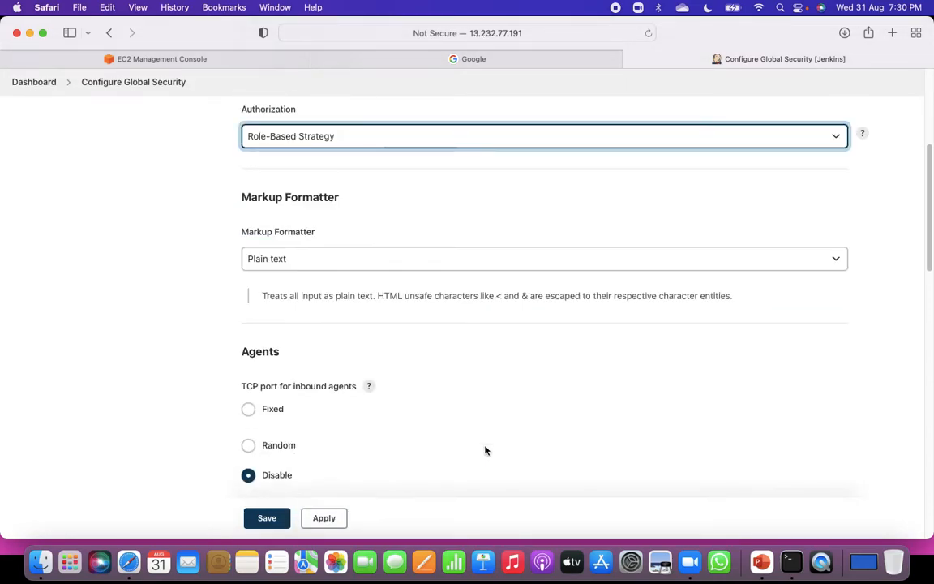
scroll(485, 450, down, 2)
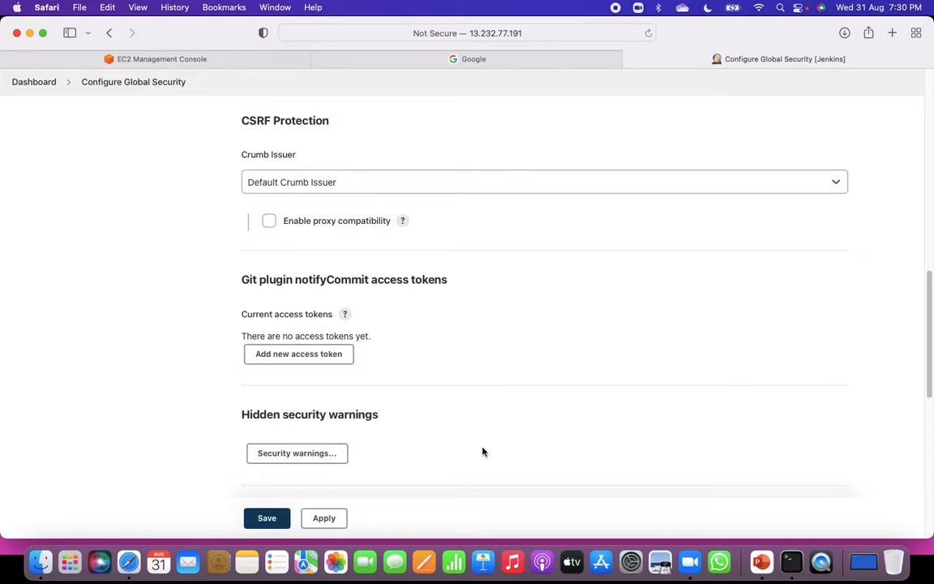
click(316, 523)
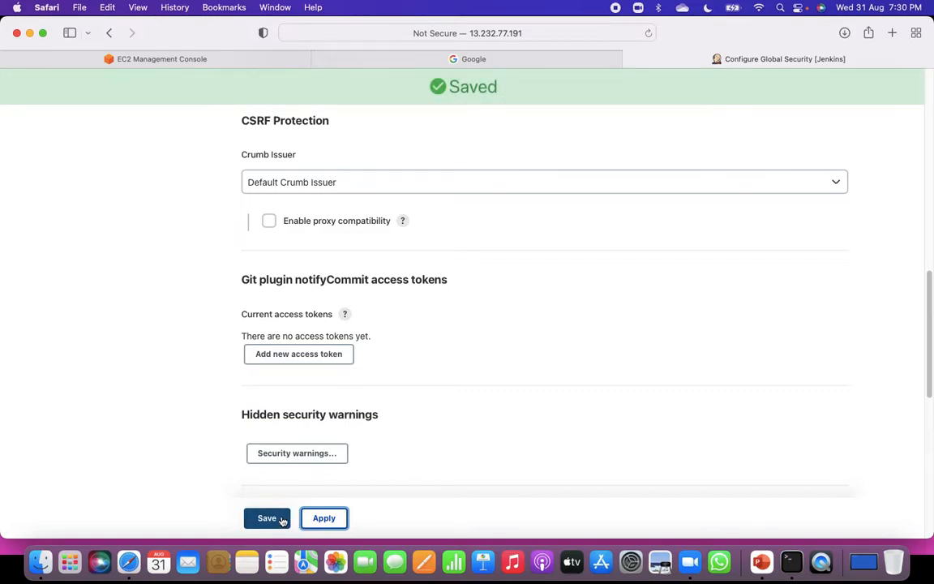
click(280, 518)
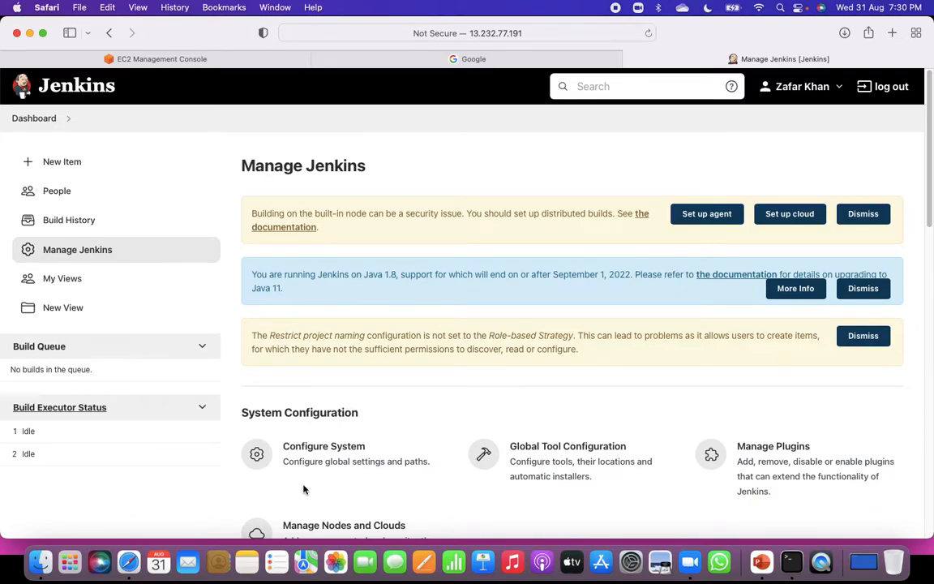
Open the Manage Roles page from Manage and Assign Roles in the Manage Jenkins security section.
click(85, 252)
scroll(372, 421, down, 3)
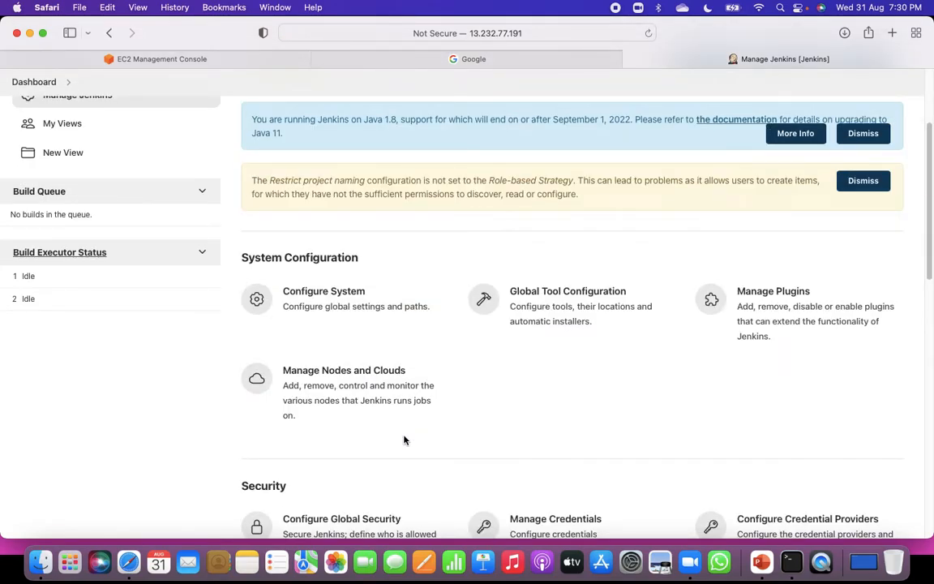
scroll(419, 460, down, 1)
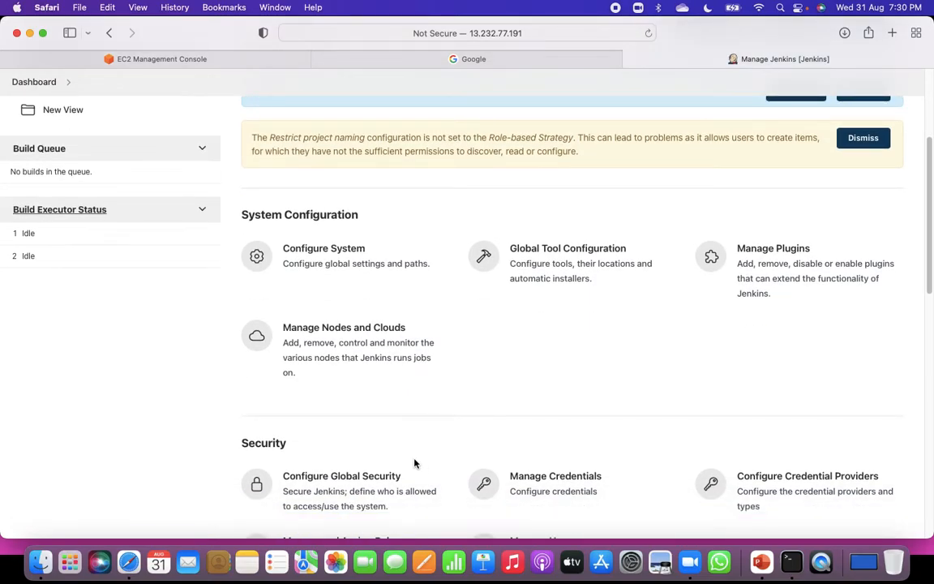
scroll(413, 462, down, 4)
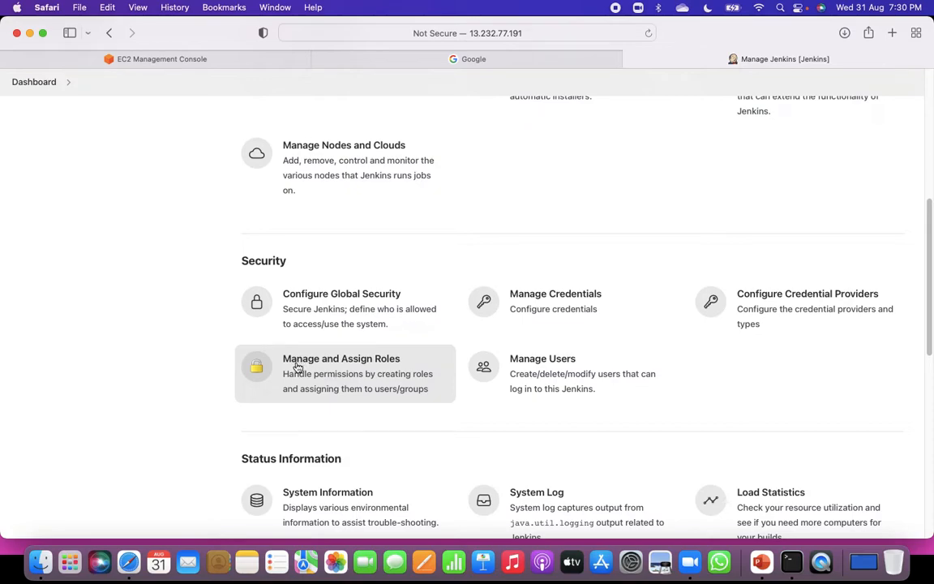
click(338, 374)
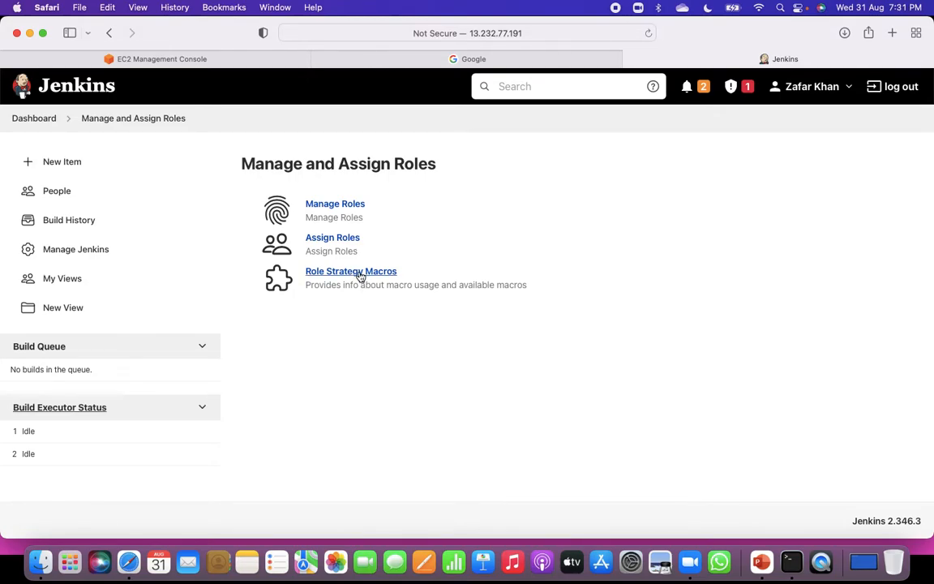
click(331, 206)
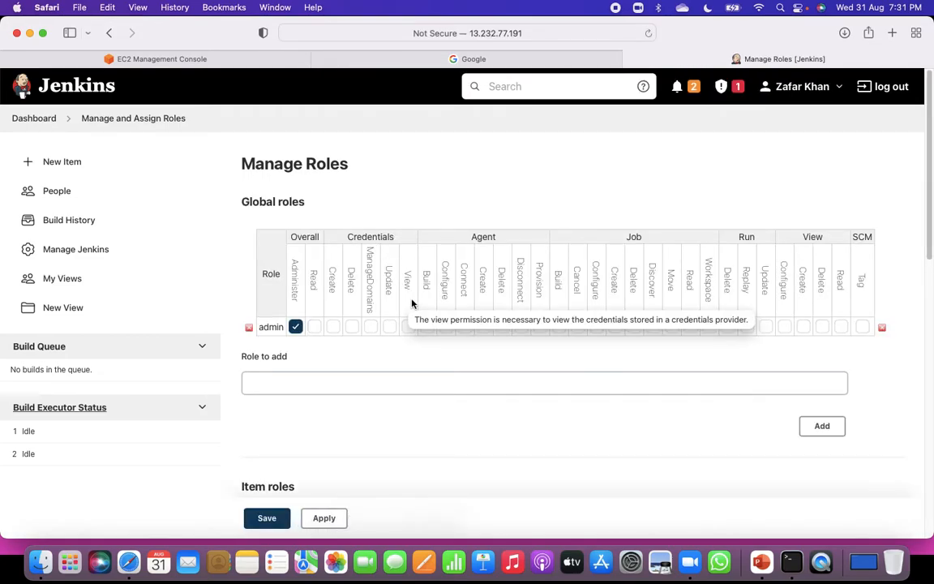
Add a global role named Developer.
click(297, 382)
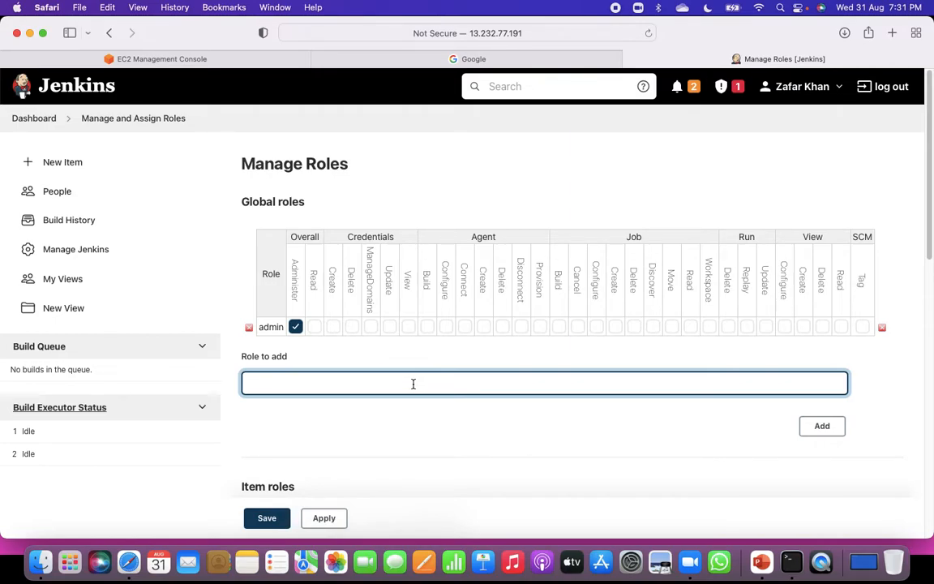
text(Devloper)
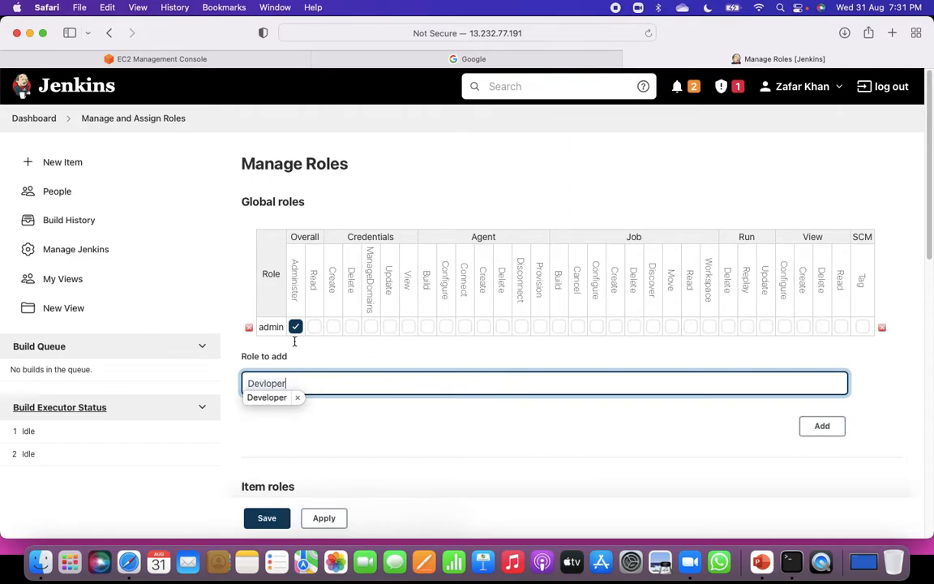
click(822, 427)
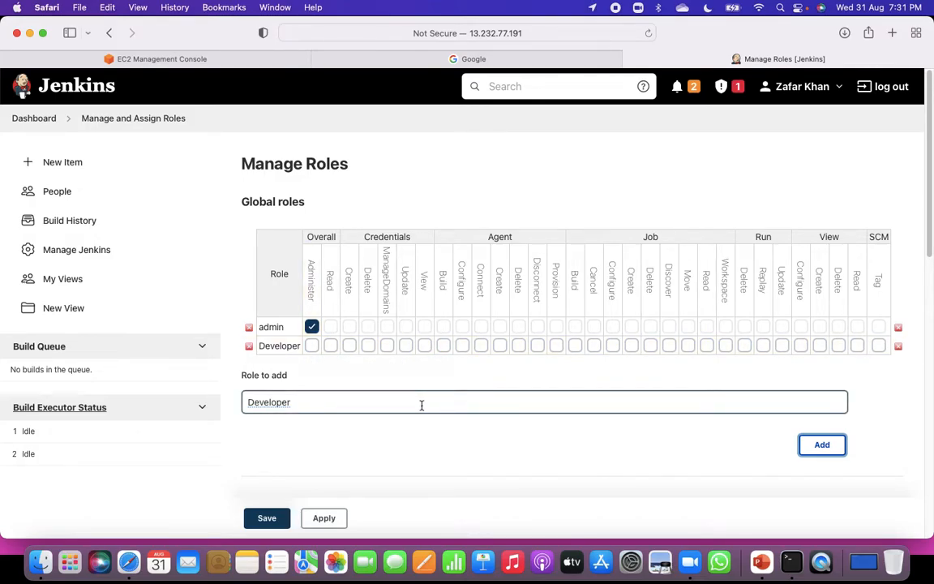
Grant the Developer role Overall Read, Credentials View, Job Read and View Read permissions, then apply and save the roles.
click(331, 346)
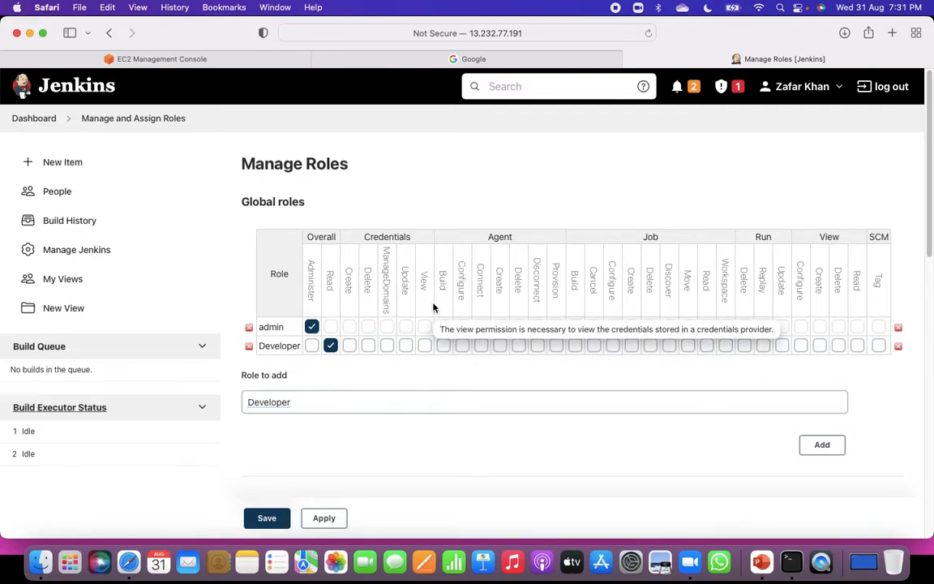
click(424, 345)
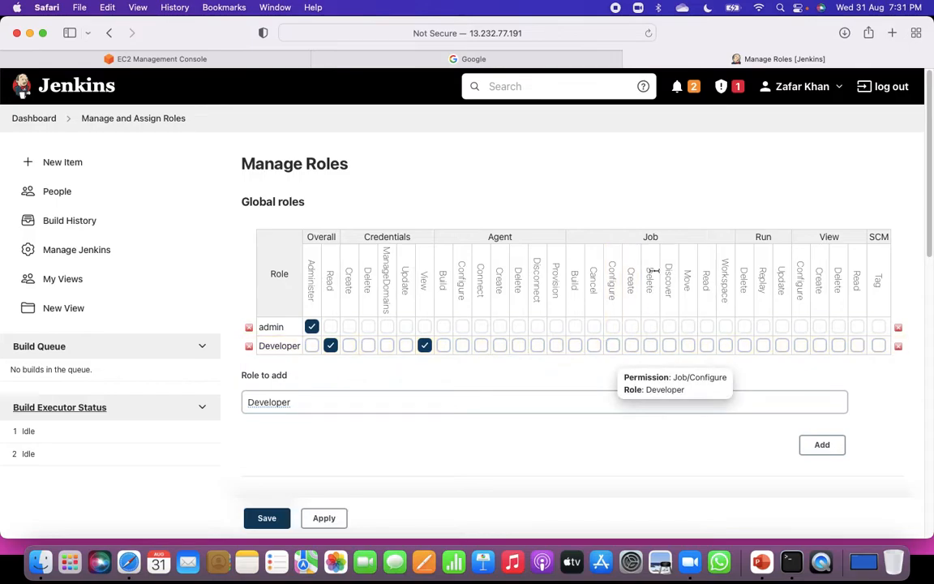
click(706, 346)
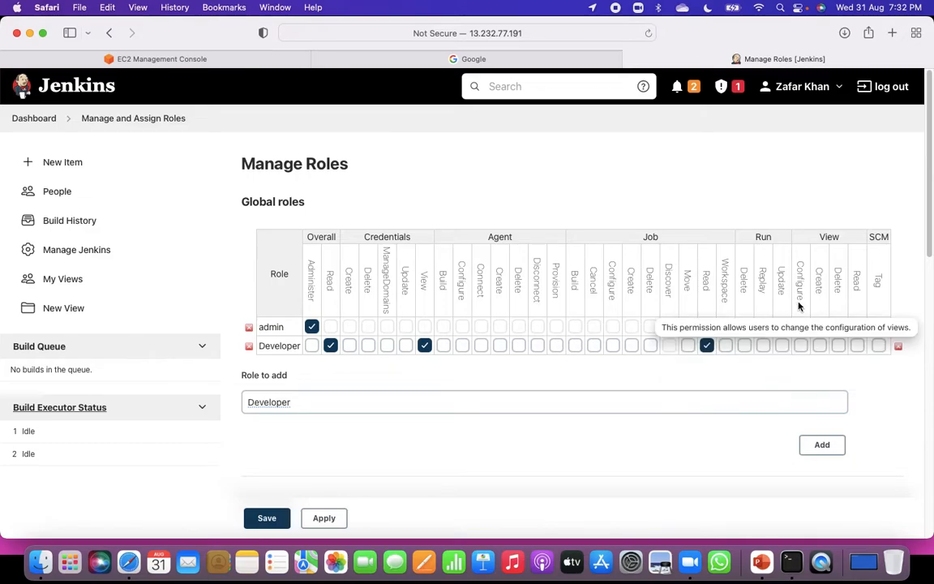
click(857, 346)
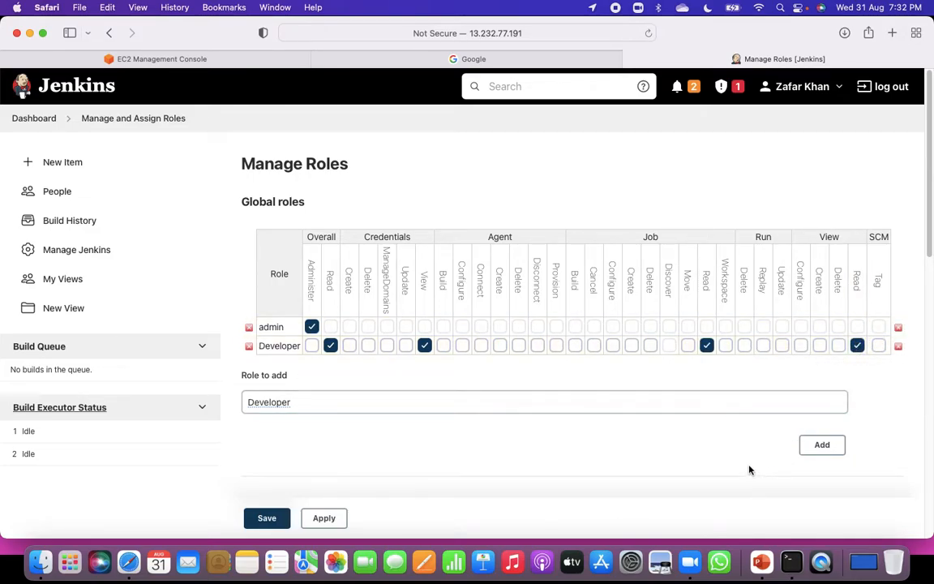
click(323, 517)
click(280, 519)
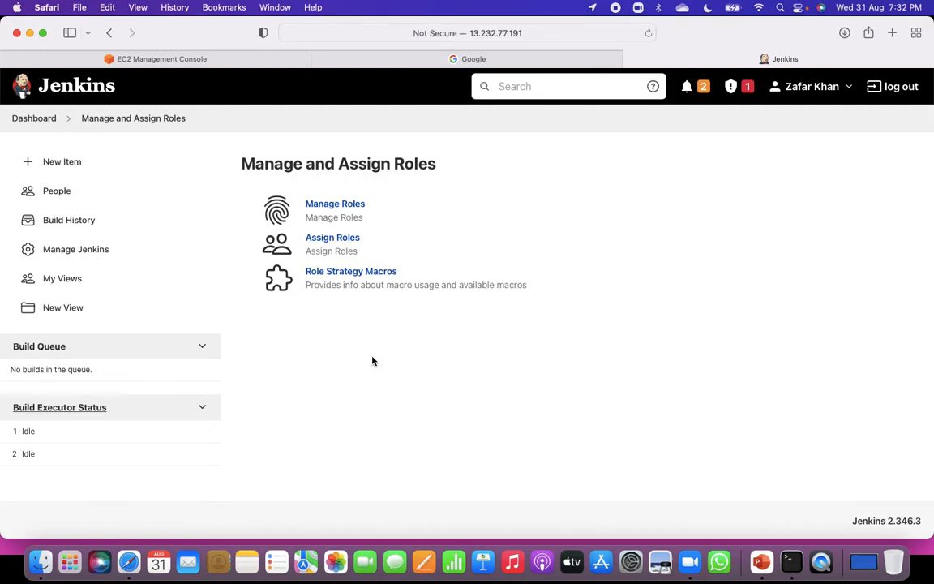
Open the Assign Roles page and add the newly created user to the global roles table.
click(337, 239)
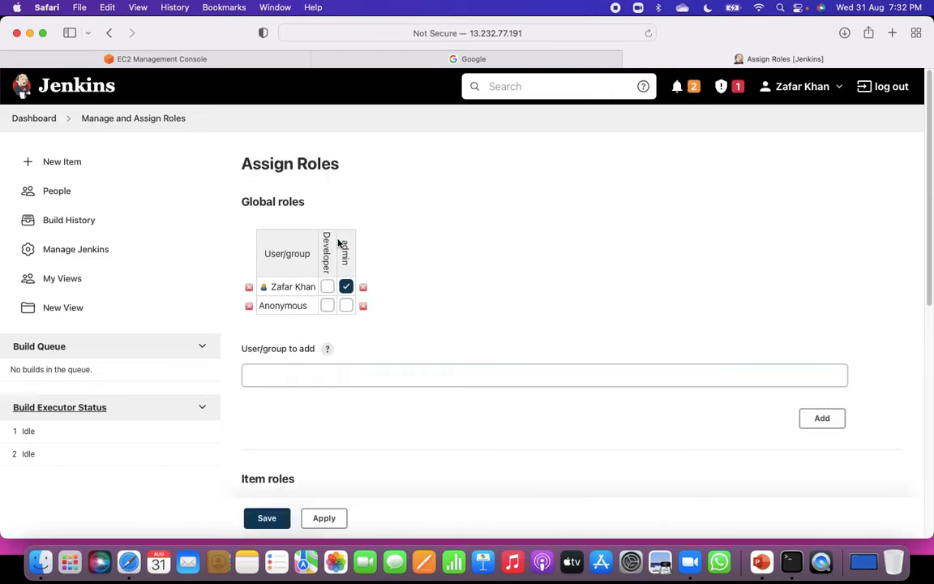
click(328, 375)
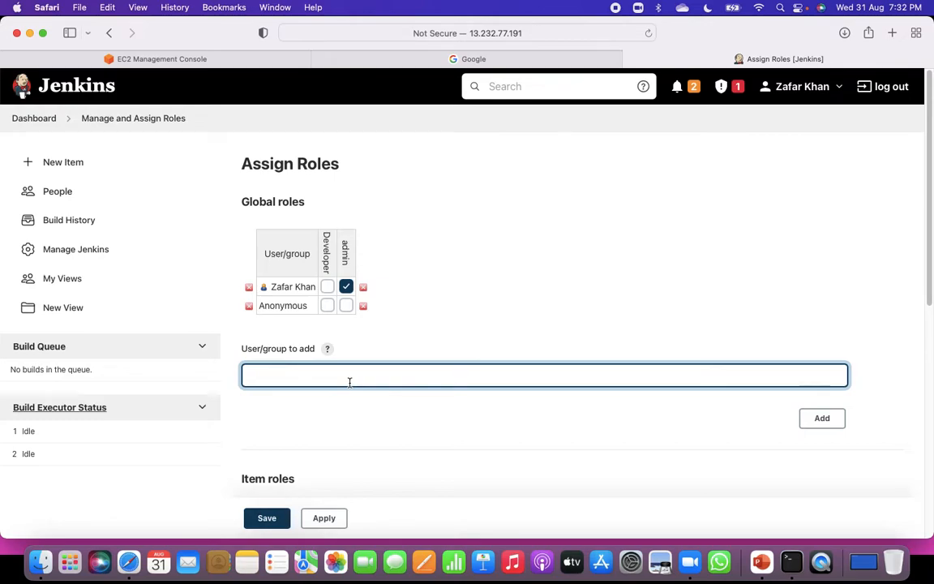
text(james)
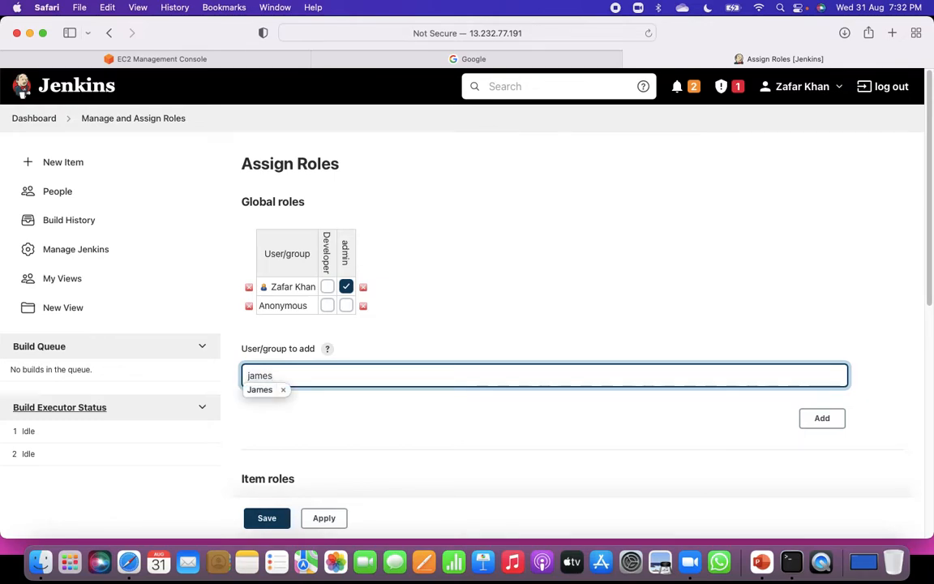
click(390, 432)
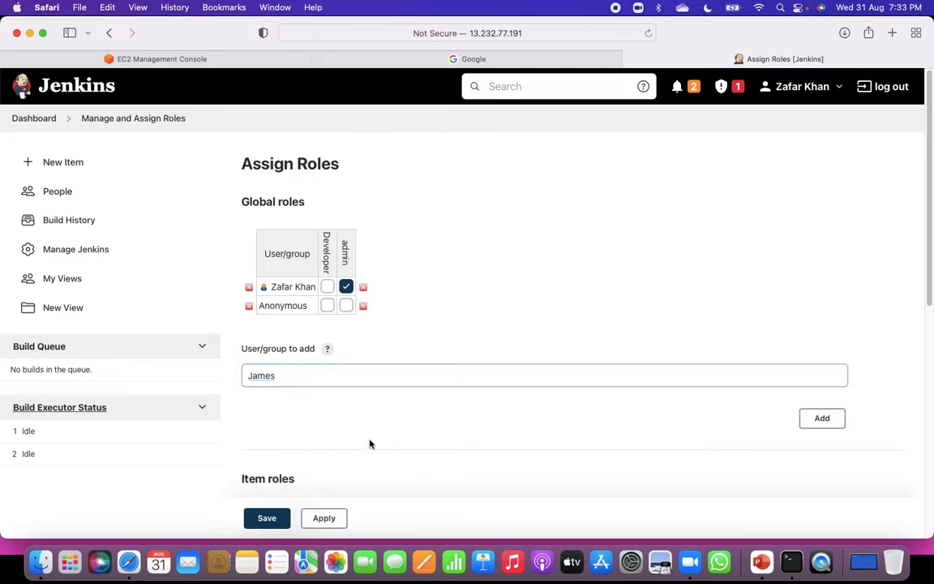
scroll(386, 458, down, 3)
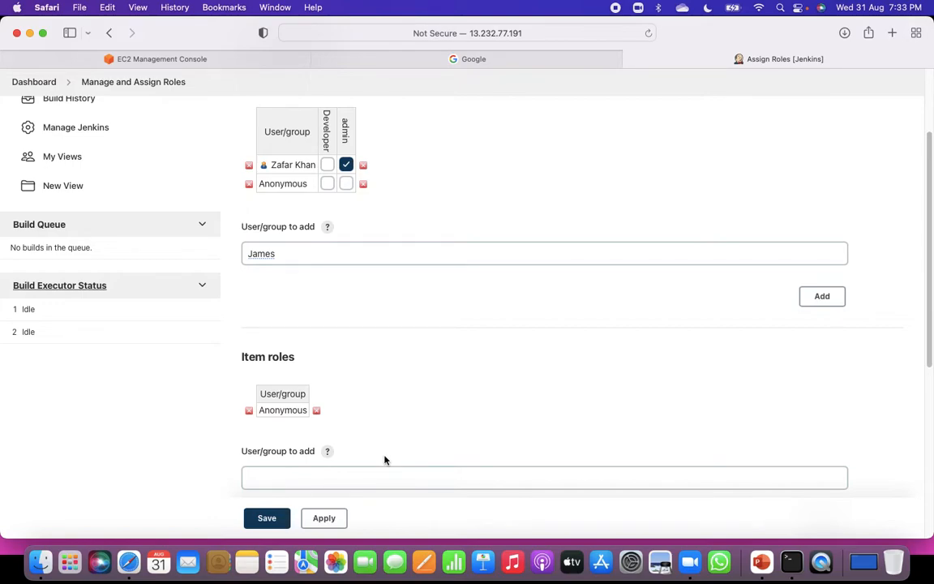
scroll(385, 460, down, 2)
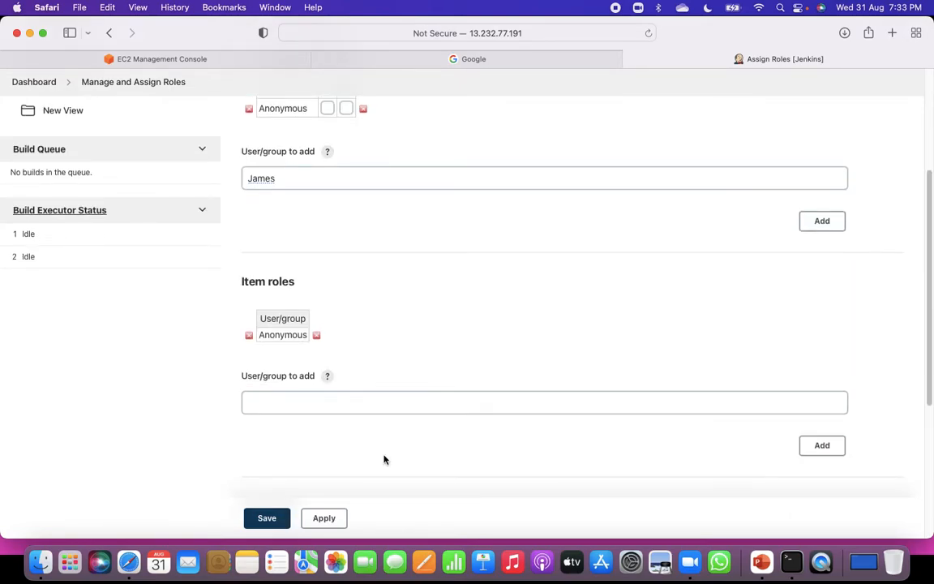
scroll(383, 460, down, 1)
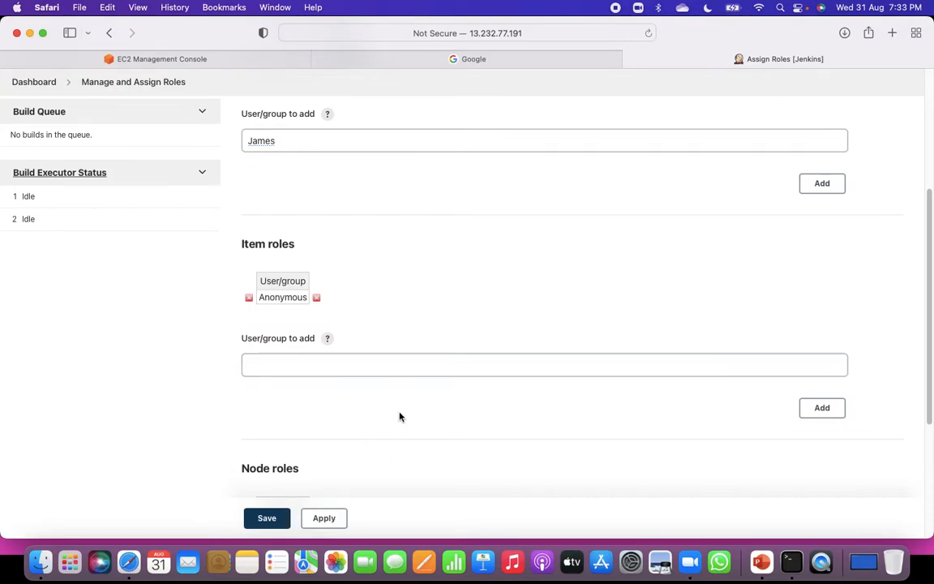
scroll(399, 417, up, 2)
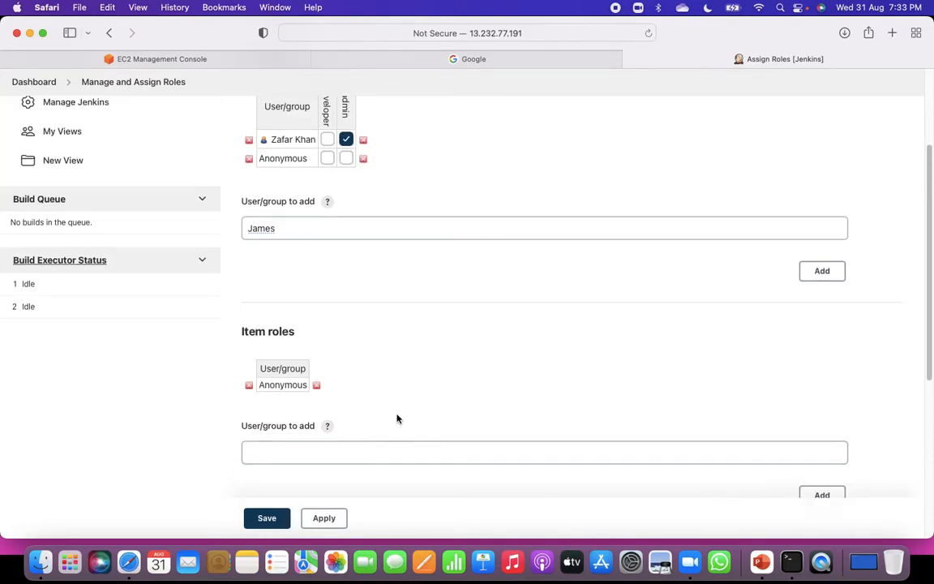
click(821, 272)
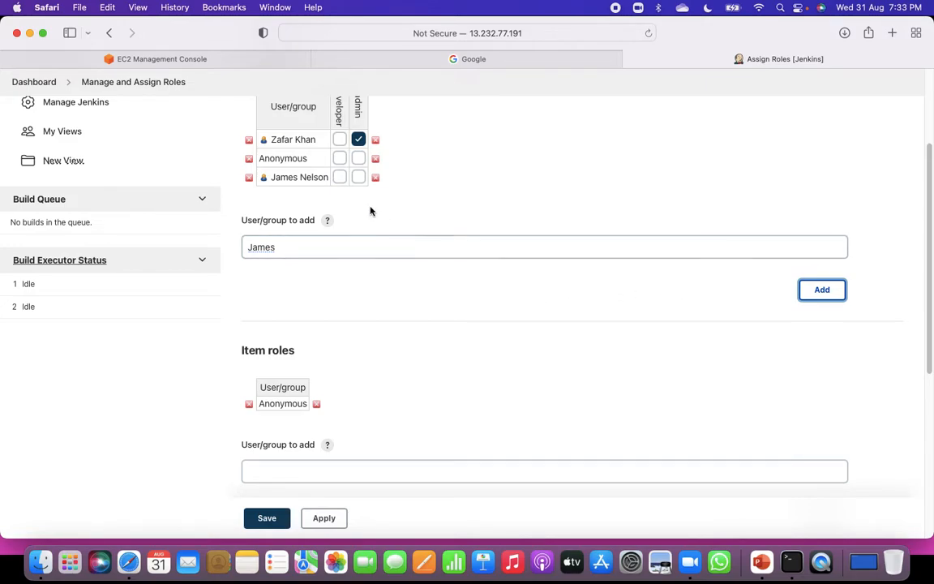
Assign the Developer global role to the new user, then apply and save the role assignments.
mouse_move(338, 100)
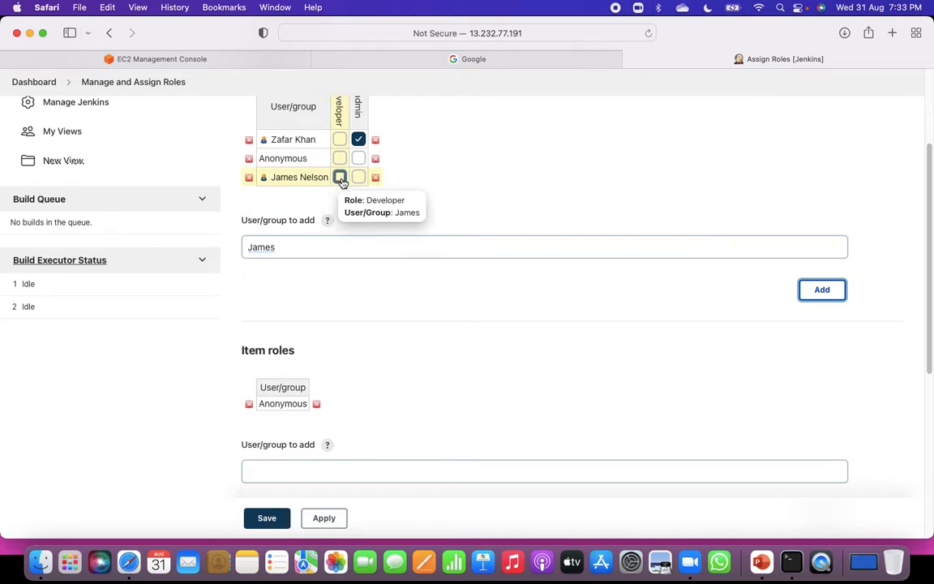
click(340, 178)
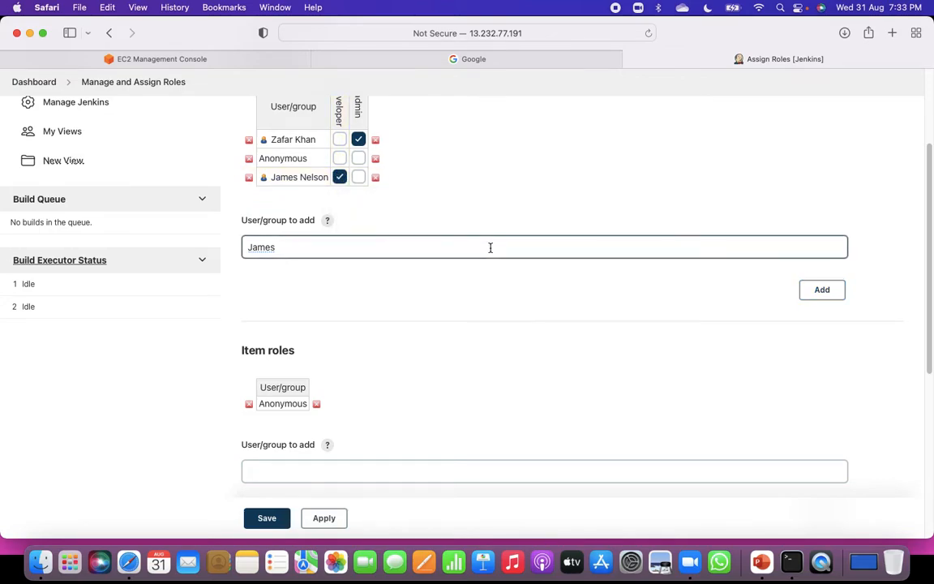
scroll(517, 284, down, 2)
scroll(512, 286, up, 5)
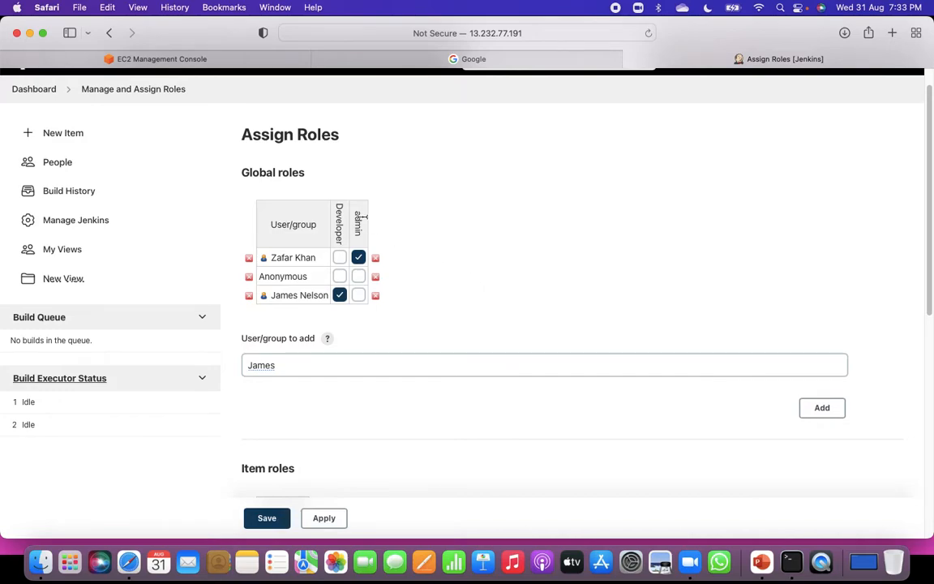
scroll(464, 417, up, 1)
click(322, 518)
click(280, 521)
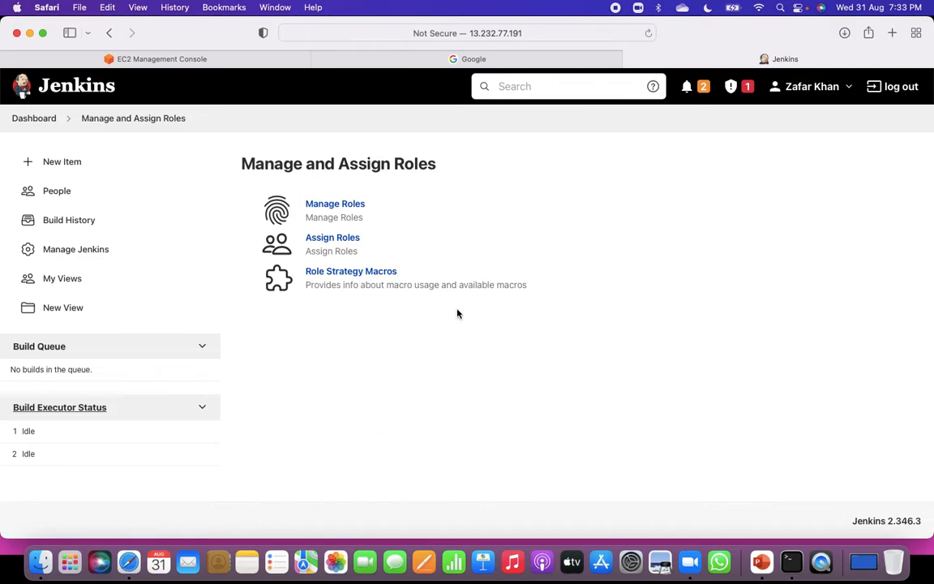
Examine the New Item page and the actions offered for demo-project on the dashboard while signed in as administrator.
click(69, 163)
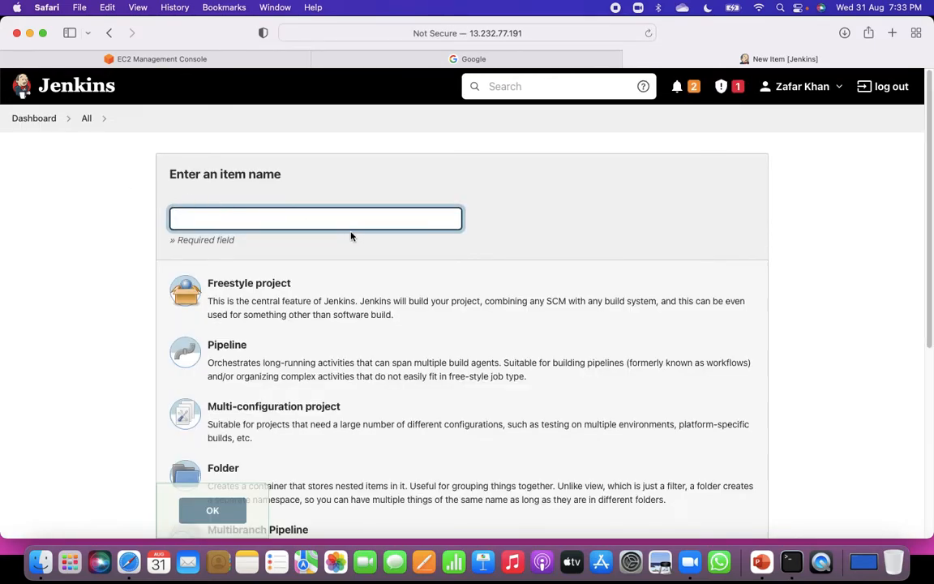
click(29, 119)
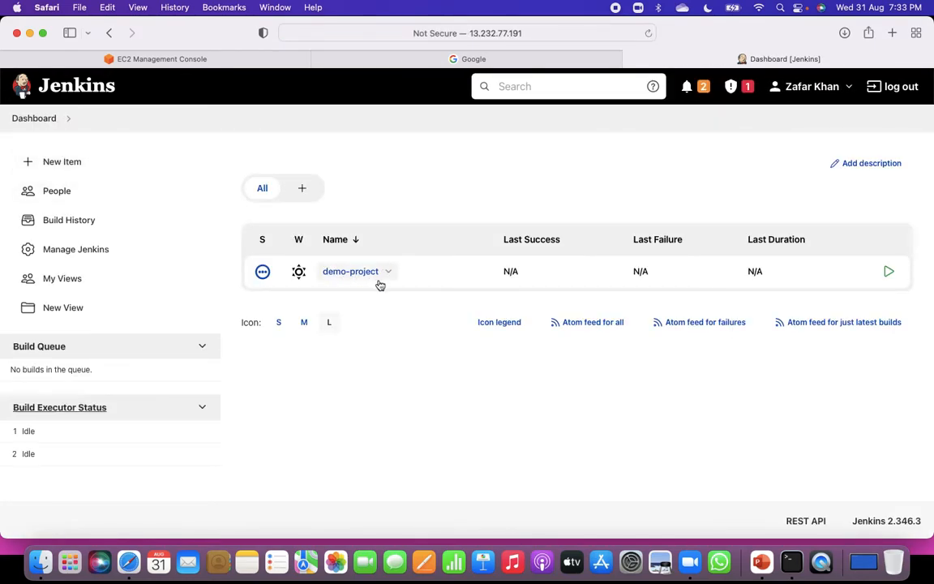
click(387, 273)
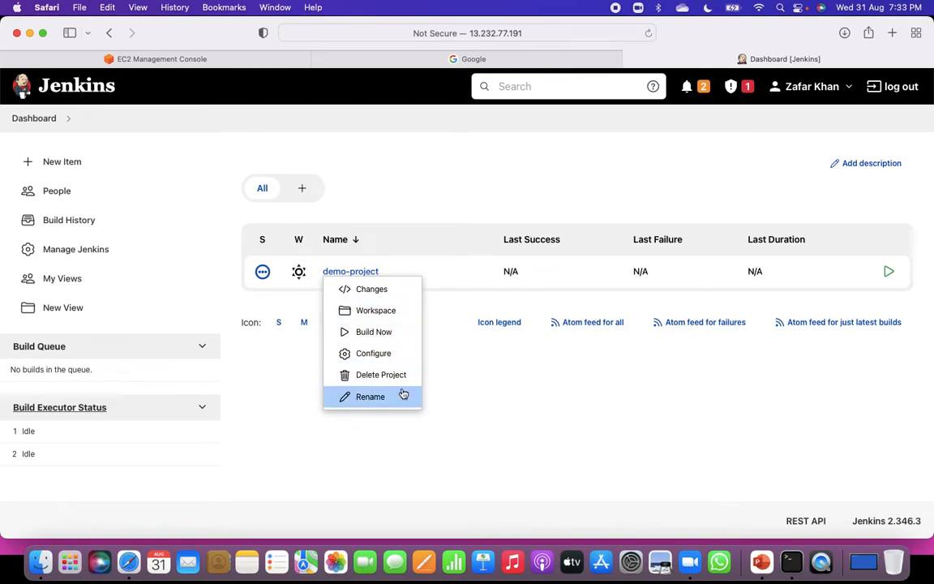
Log out and sign in with the new user's username and account password, declining to save the password in the browser.
click(894, 86)
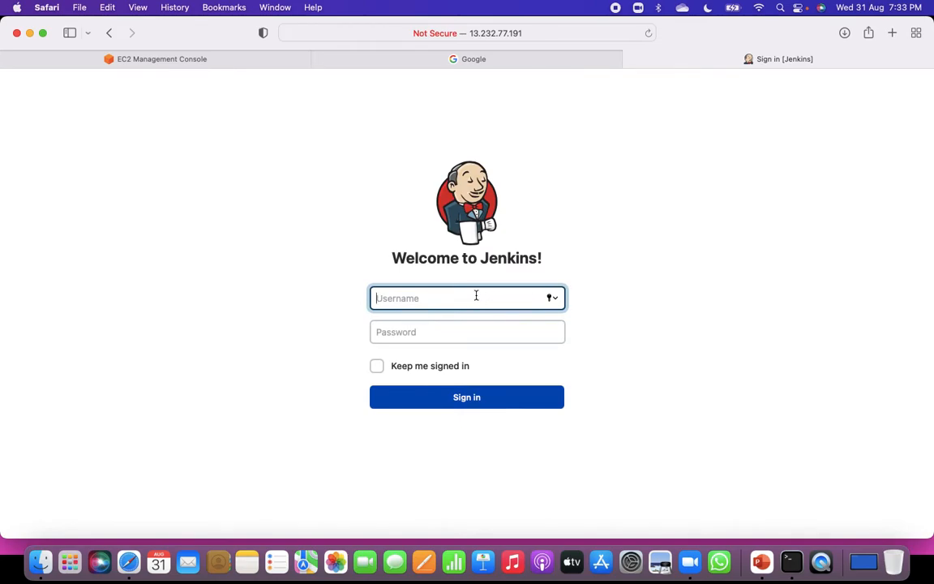
text(jem)
text(mes)
click(442, 330)
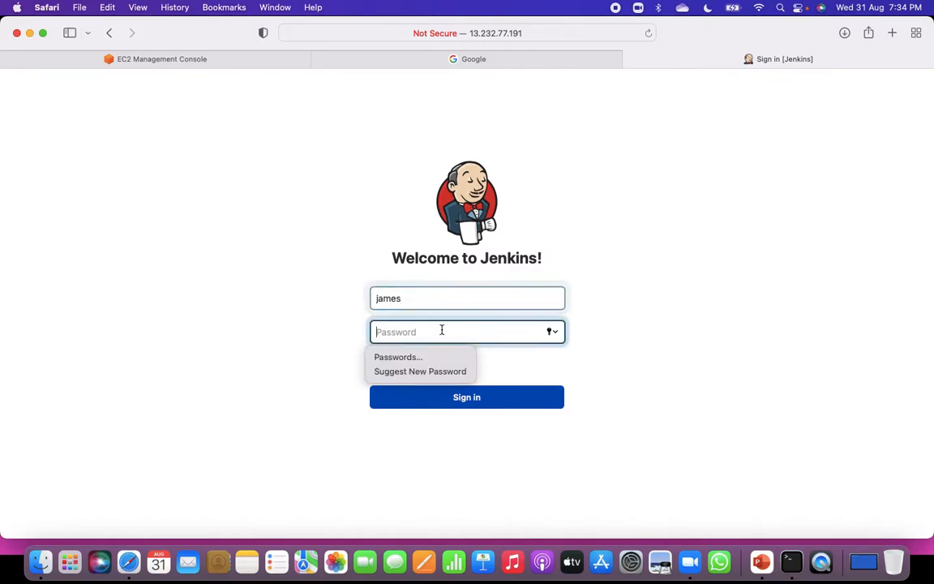
text(••)
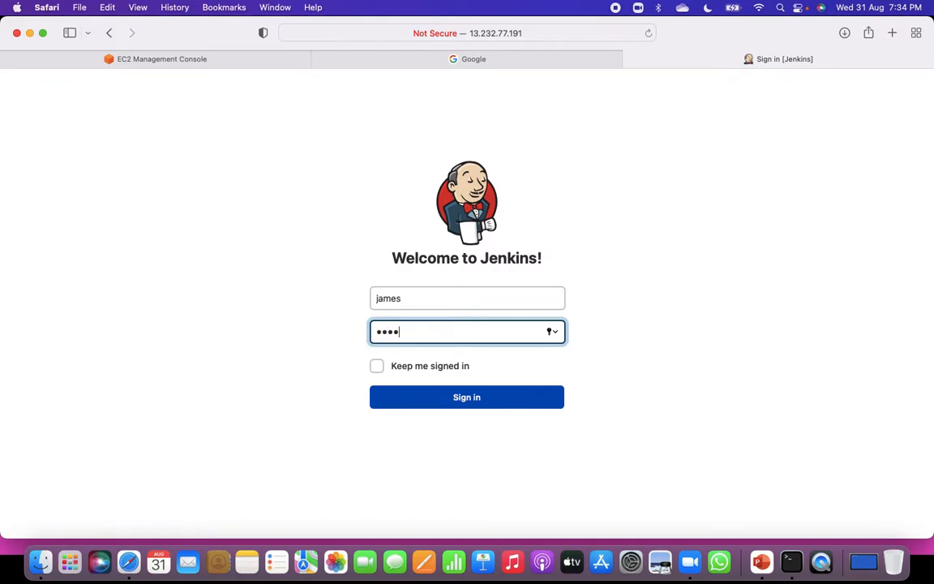
click(479, 403)
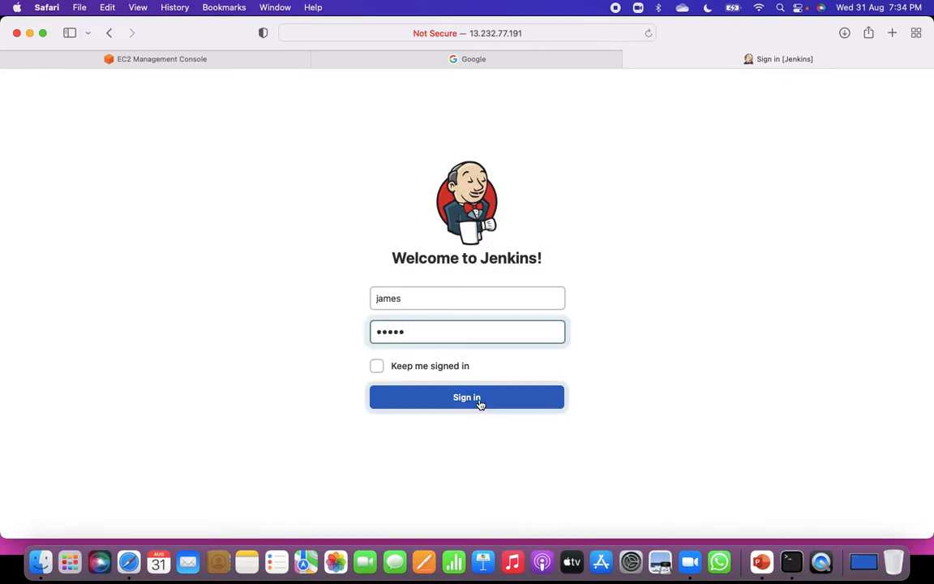
click(474, 365)
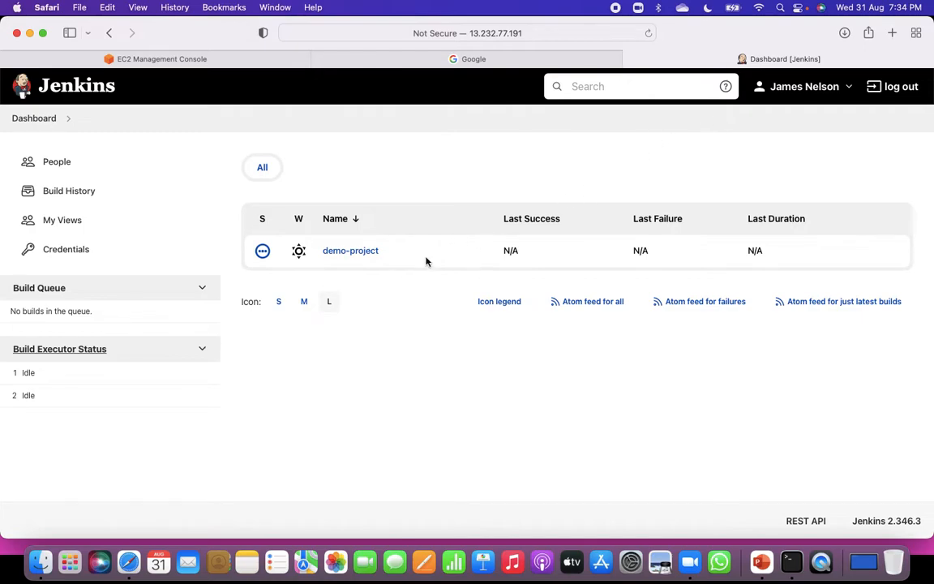
Check which actions demo-project offers on the dashboard to the user with the Developer role.
click(388, 252)
mouse_move(351, 258)
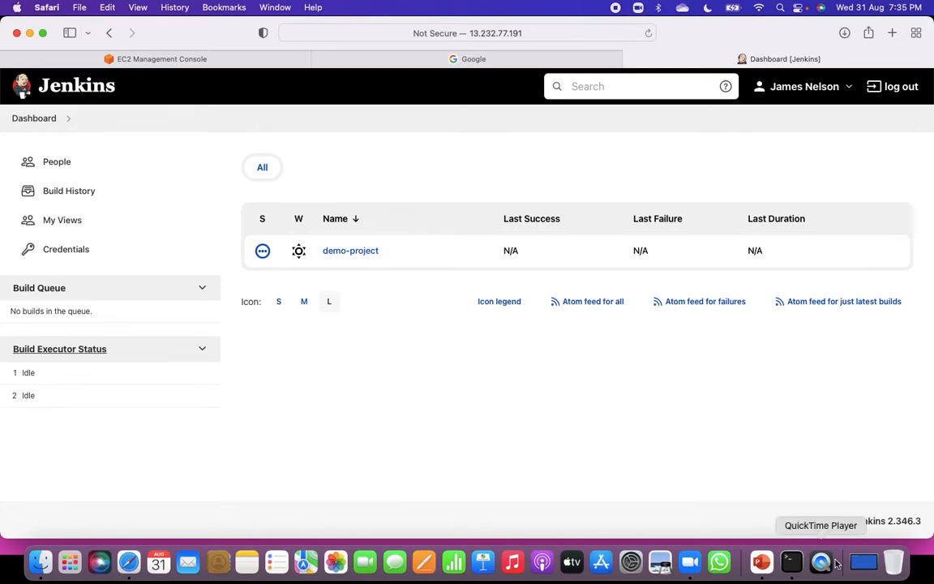
Switch to the Terminal window with the Jenkins server's SSH session, then minimise that window.
click(863, 561)
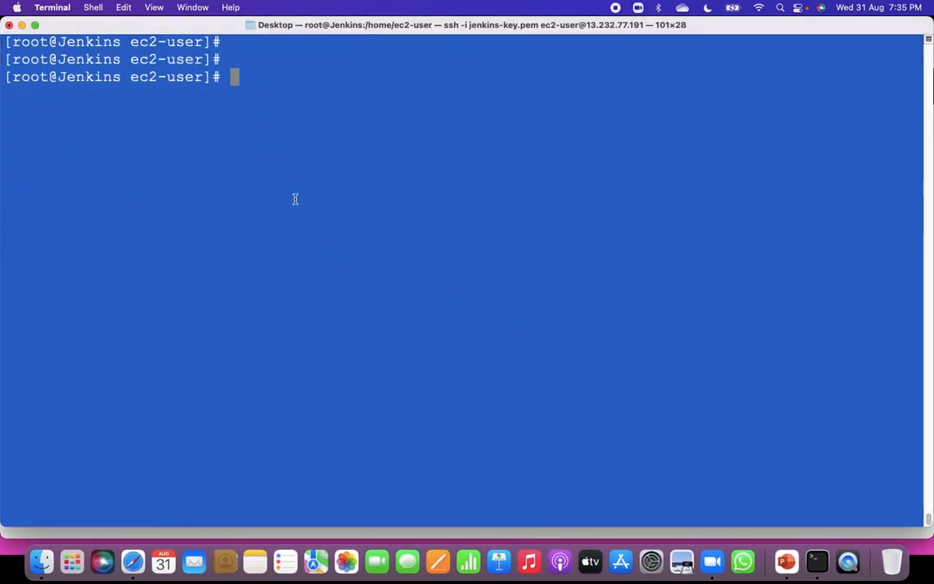
click(22, 26)
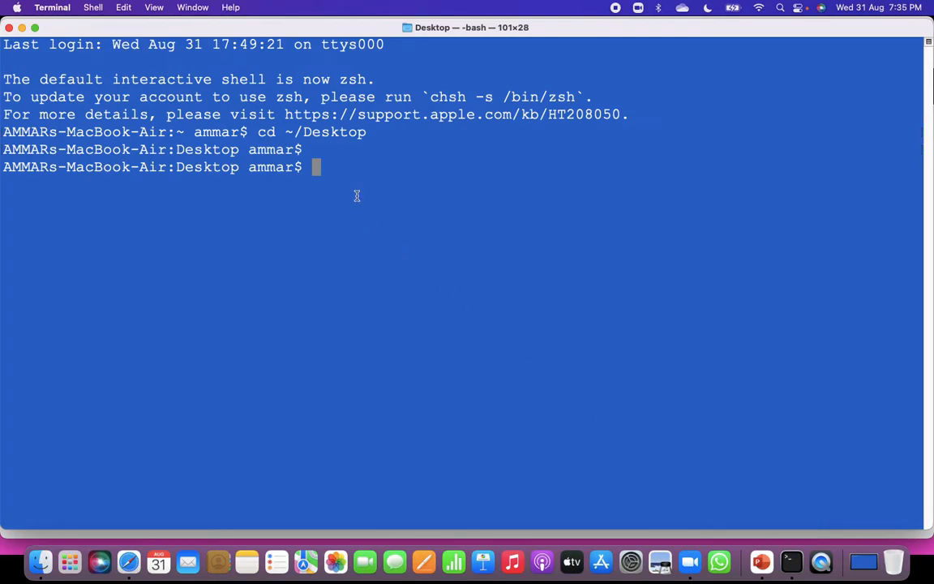
Switch to the EC2 Management Console in Safari and select the Tomcat-Server instance to show its details.
click(129, 561)
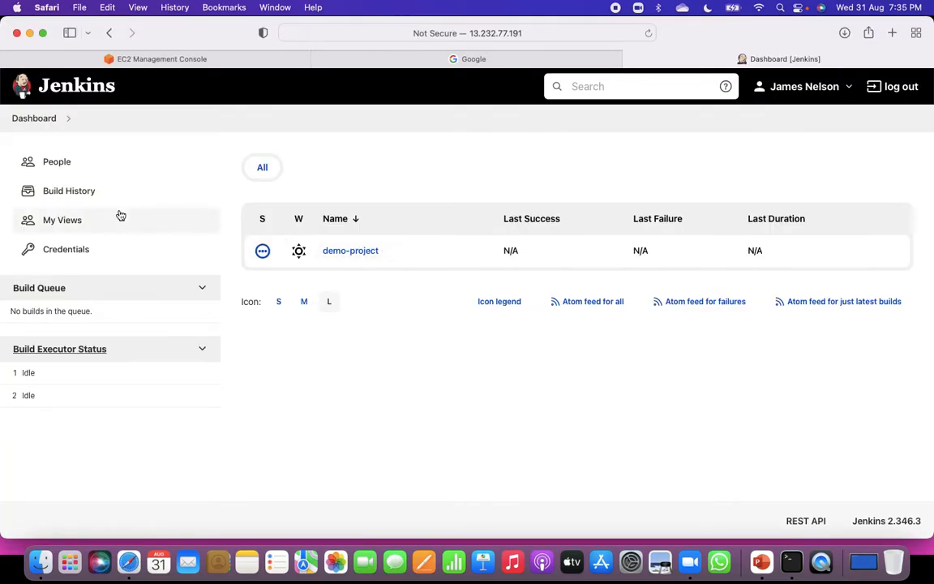
click(175, 62)
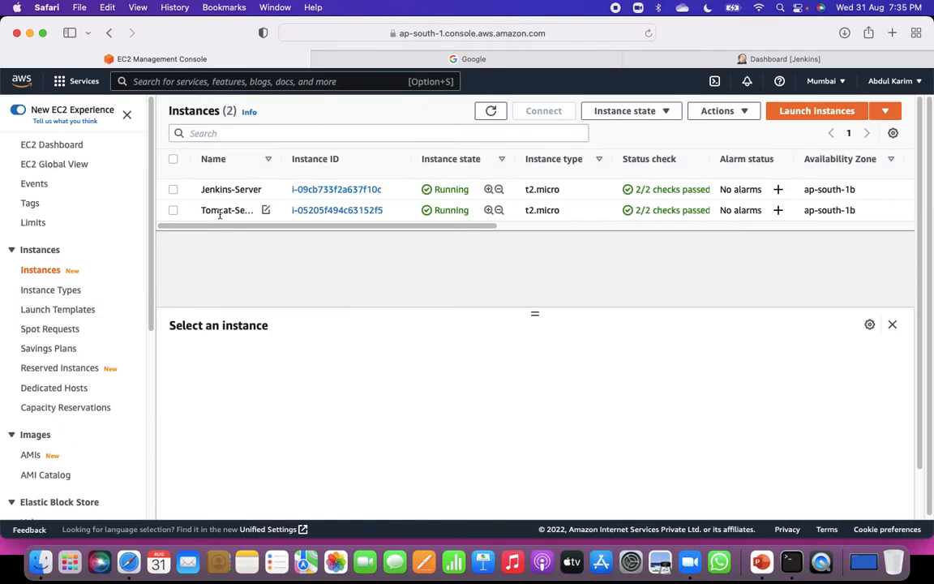
click(174, 210)
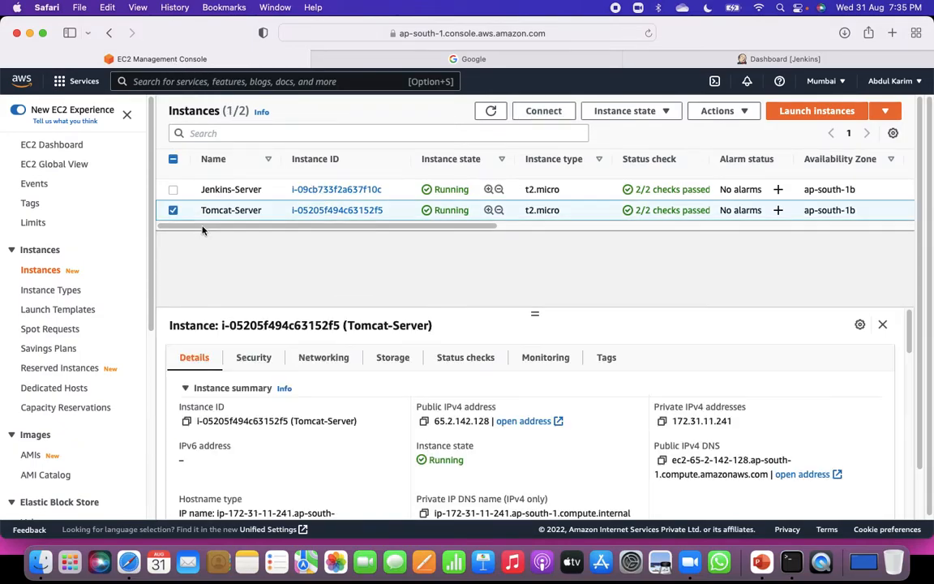
click(423, 421)
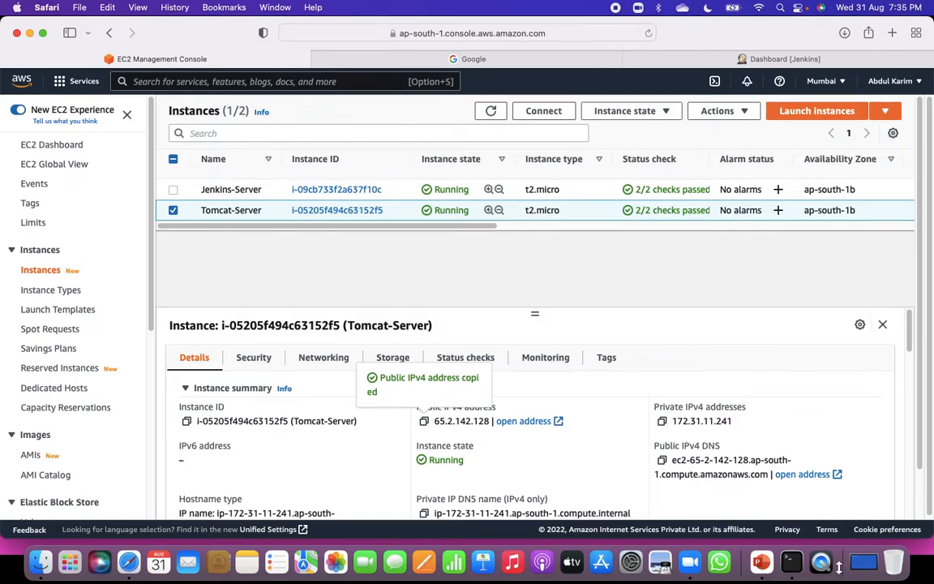
key(super+Tab)
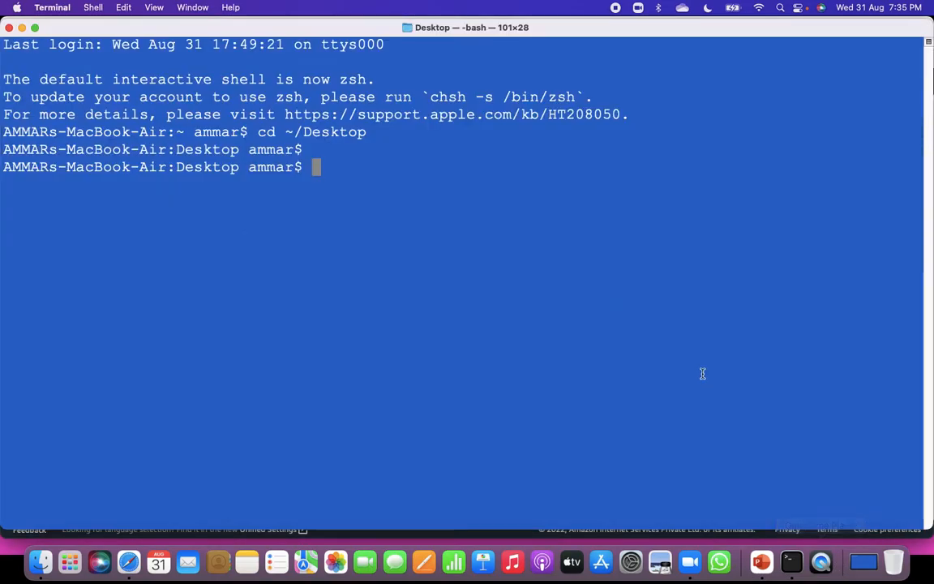
text(ssh -i )
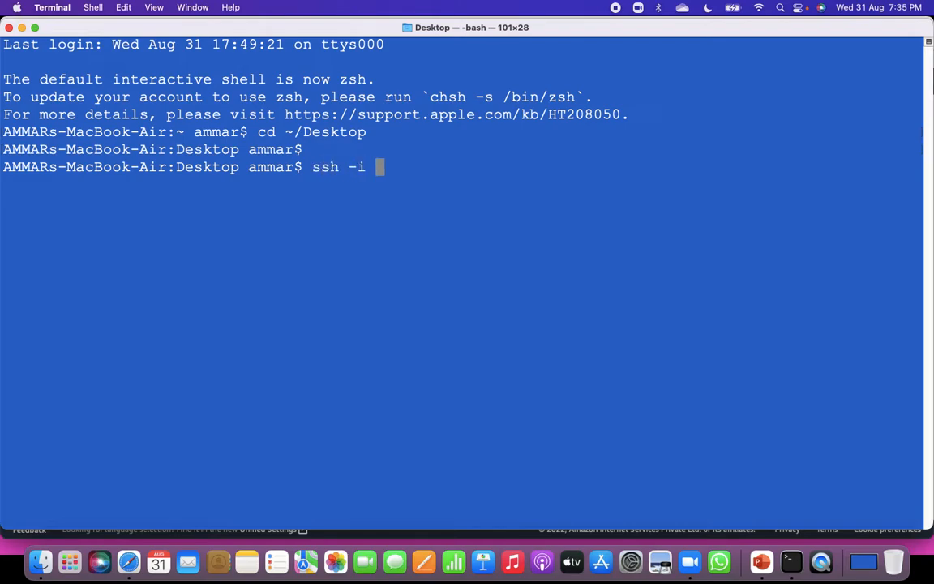
text(jenkin)
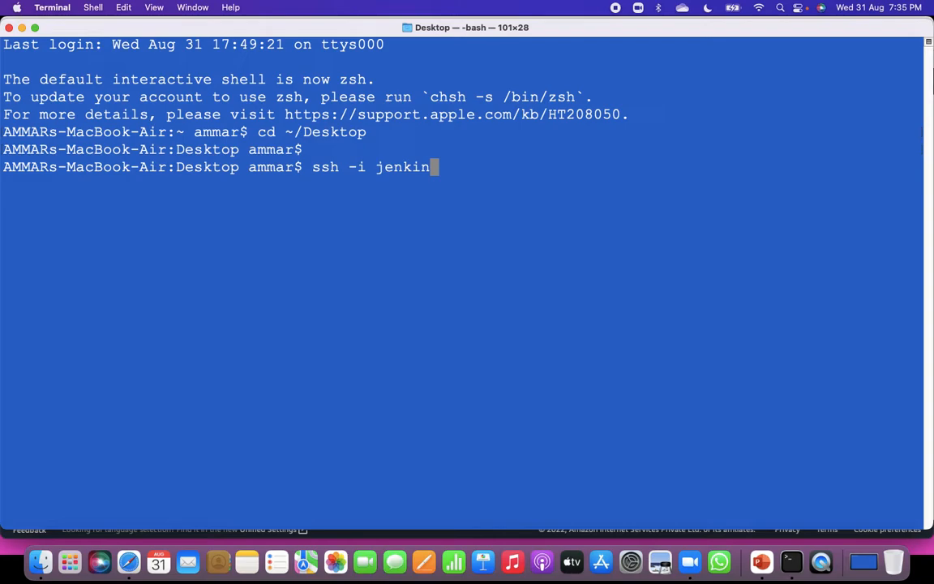
text(s-key.pem )
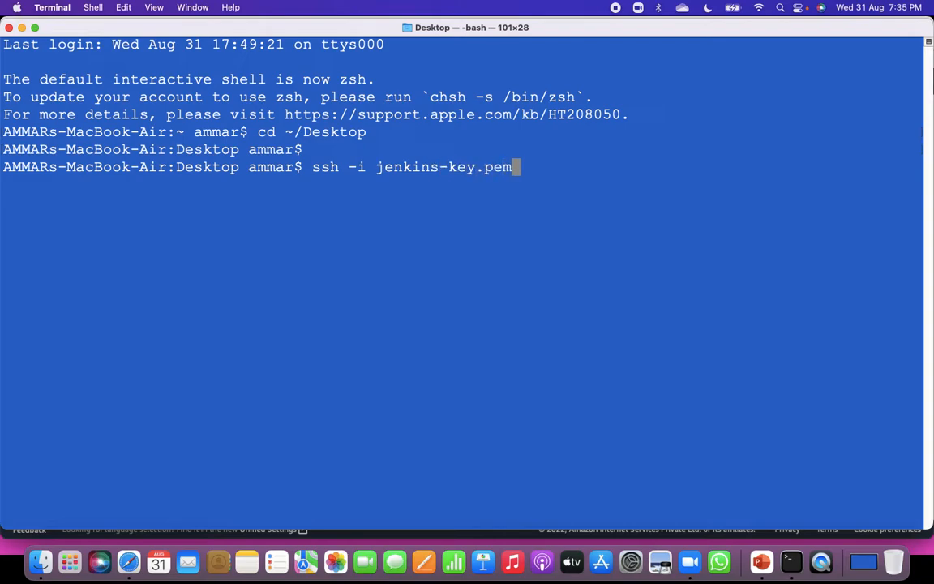
text(ec2-us)
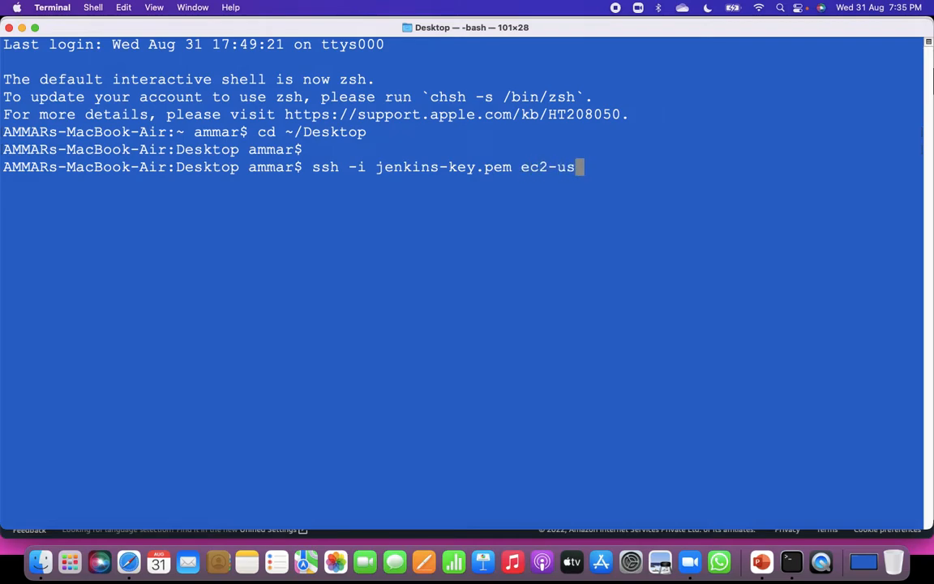
text(er@)
key(super+v)
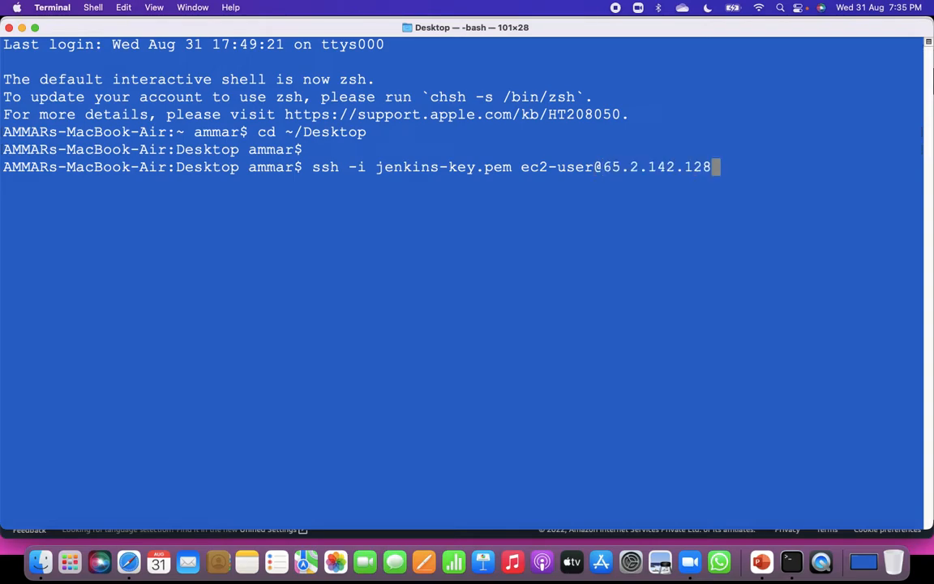
key(Return)
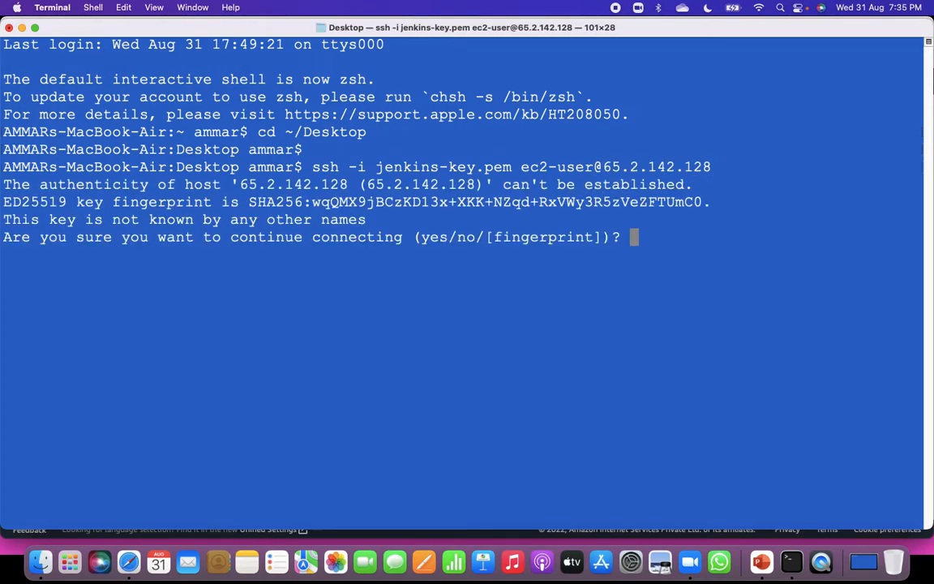
Answer yes to trust the new host's key and complete the SSH login to the Tomcat instance.
text(yes)
key(Return)
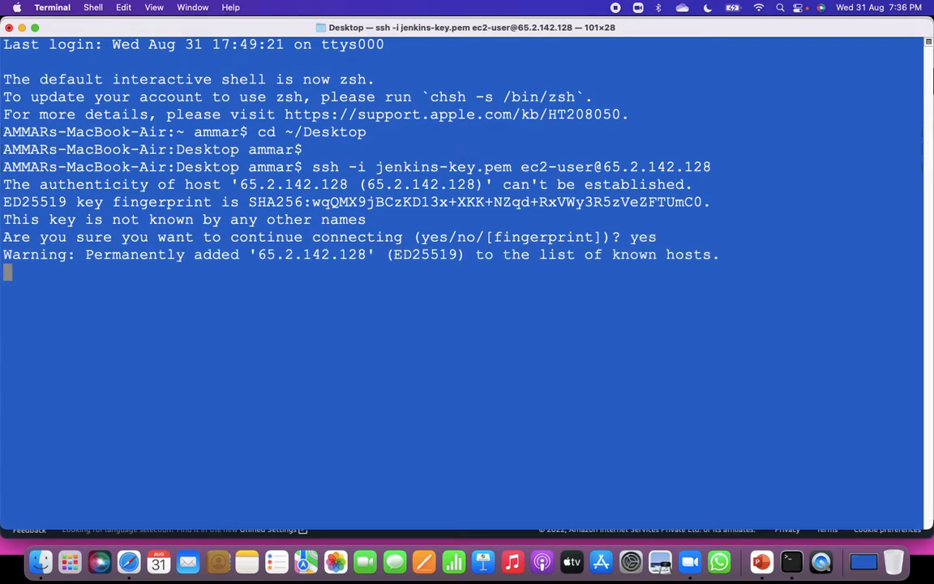
key(Return)
key(Return)
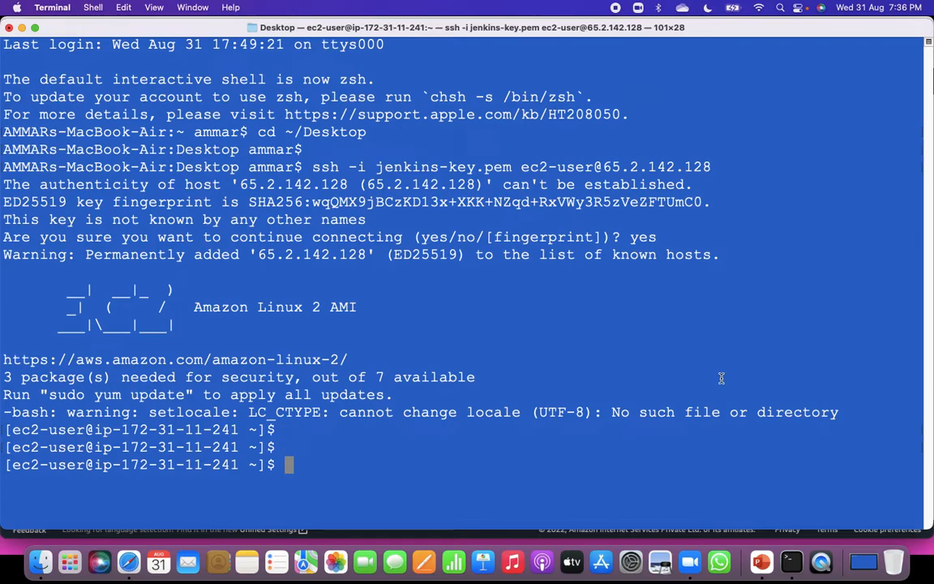
Switch to a root shell on the Tomcat instance with sudo su.
text(sudo su)
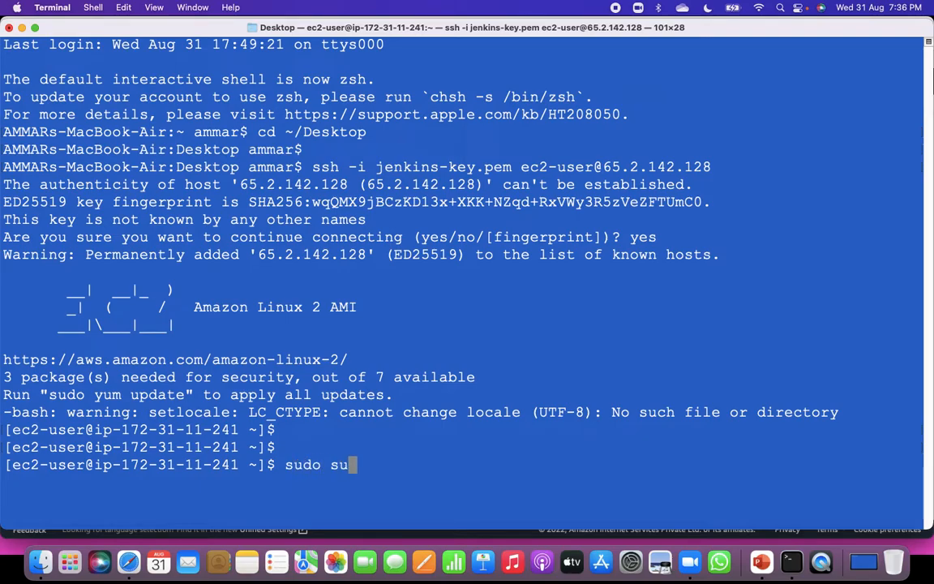
key(Return)
key(Return)
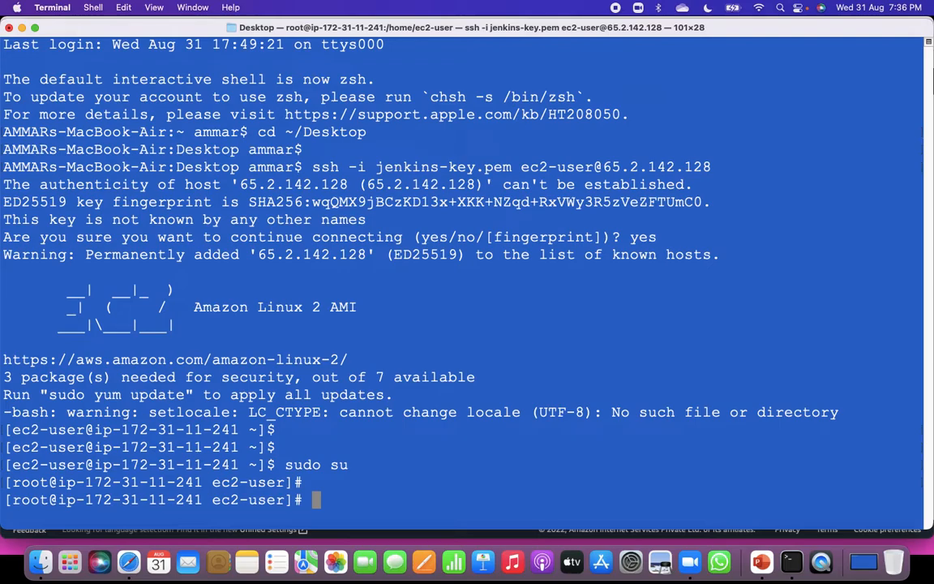
Set the instance's hostname to Tomcat, then exit and reopen the root shell with sudo su to reload the prompt.
text(hostname T)
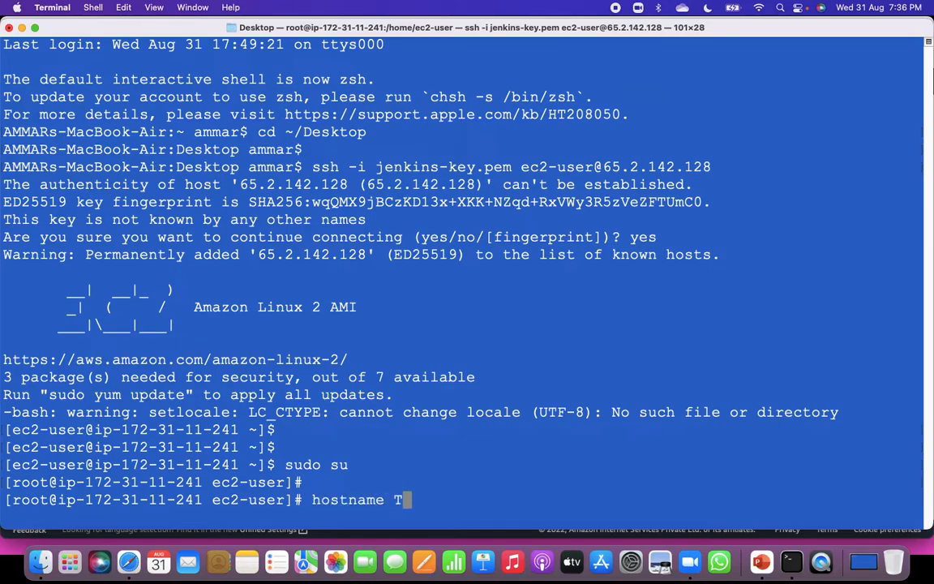
text(omcat)
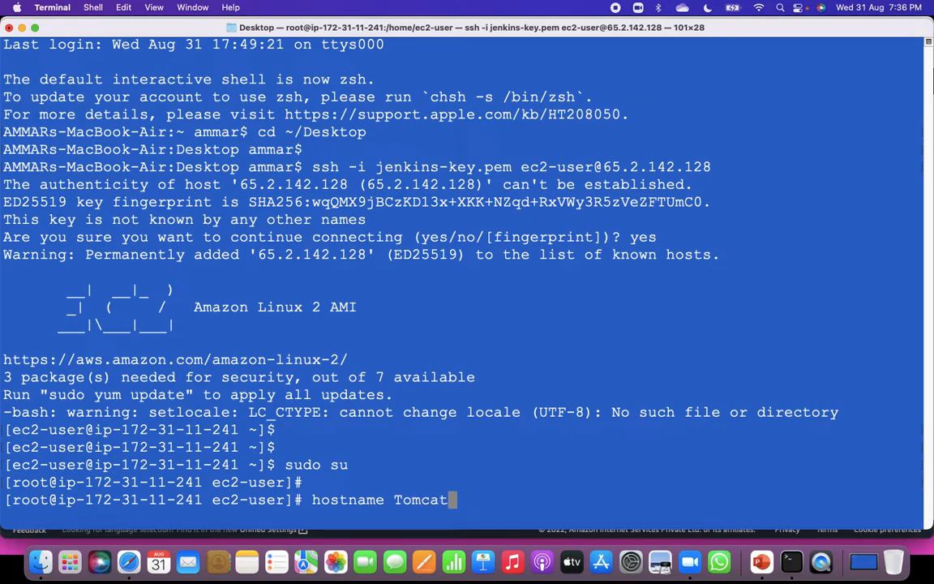
key(Return)
text(exit)
key(Return)
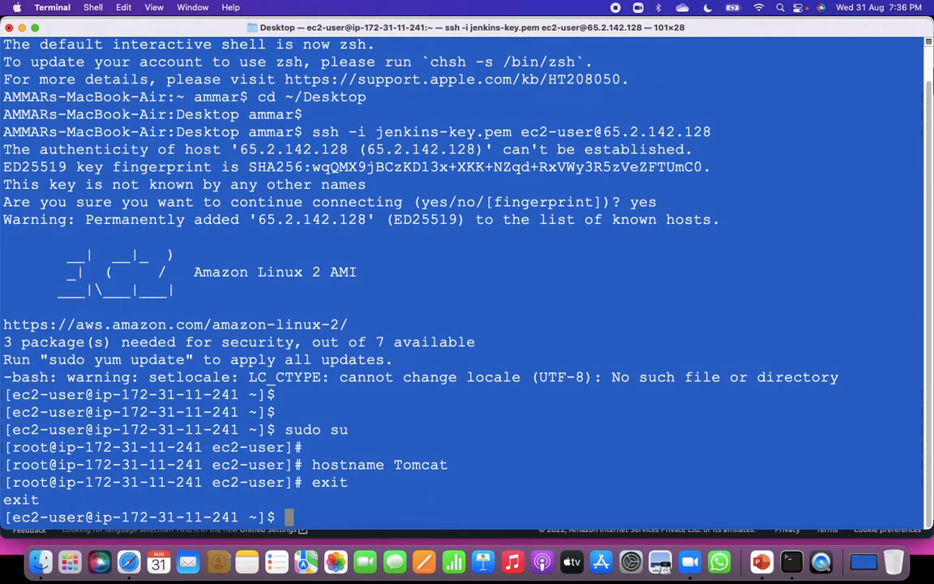
text(sudo su)
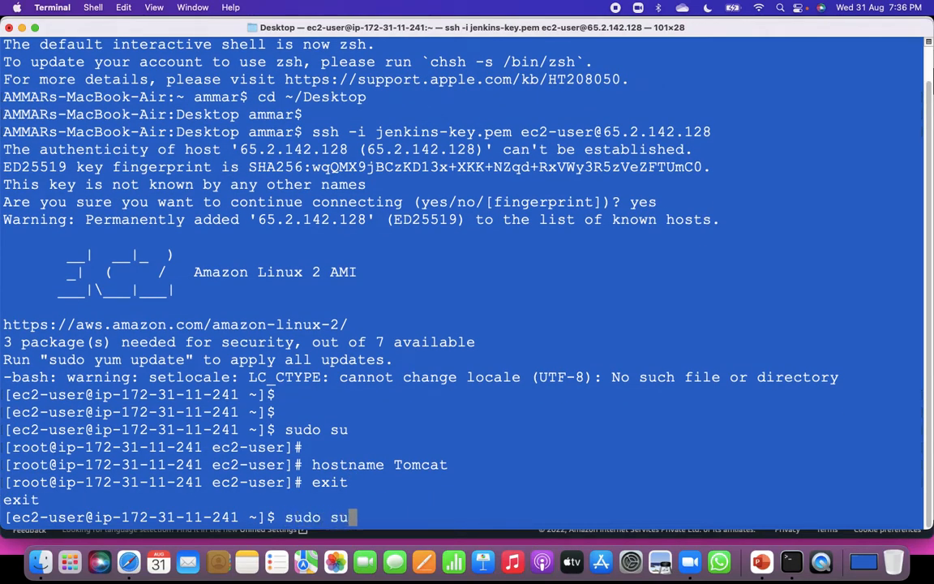
key(Return)
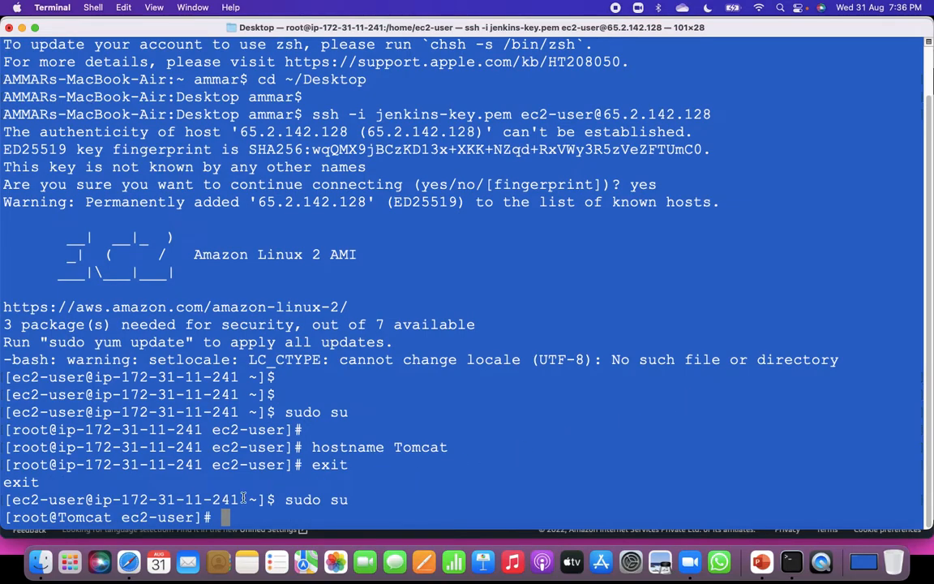
Compare the hostname shown in the root prompts before and after the hostname command.
drag(118, 516, 55, 516)
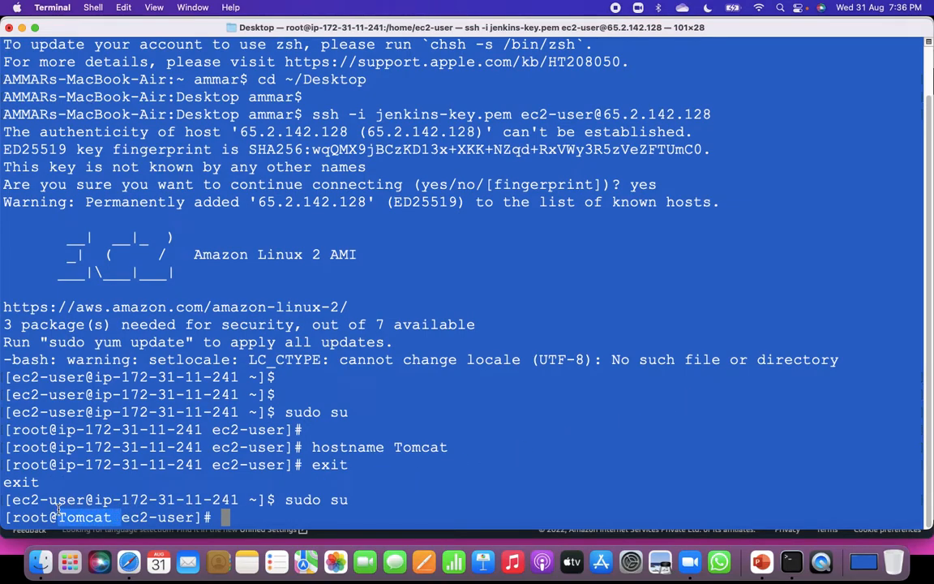
drag(313, 447, 457, 452)
drag(202, 448, 71, 451)
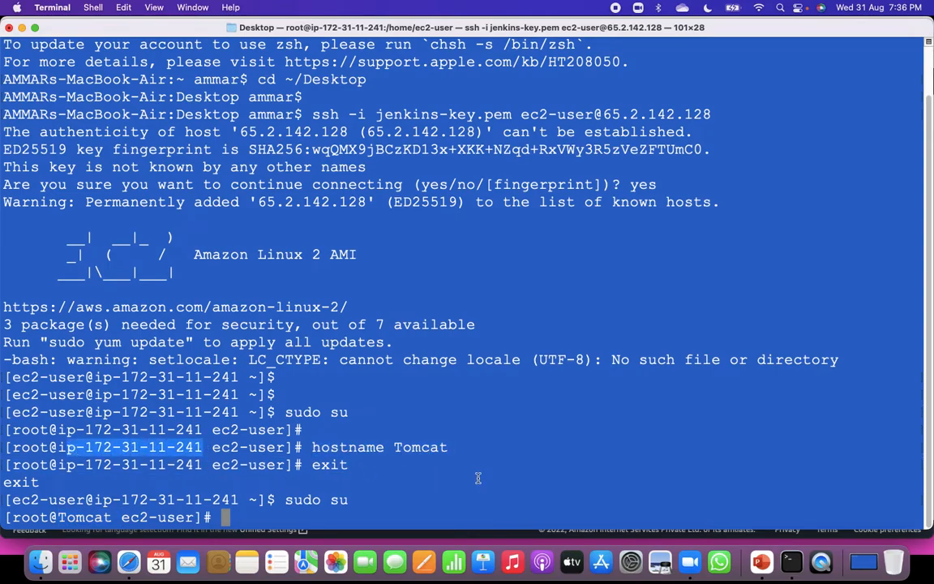
scroll(462, 477, up, 2)
scroll(487, 476, down, 2)
double_click(398, 447)
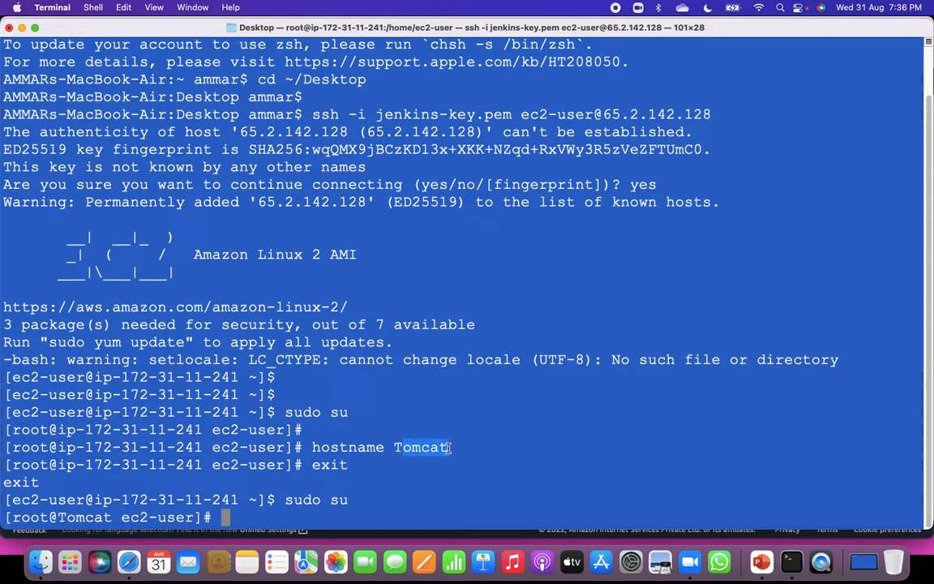
double_click(110, 517)
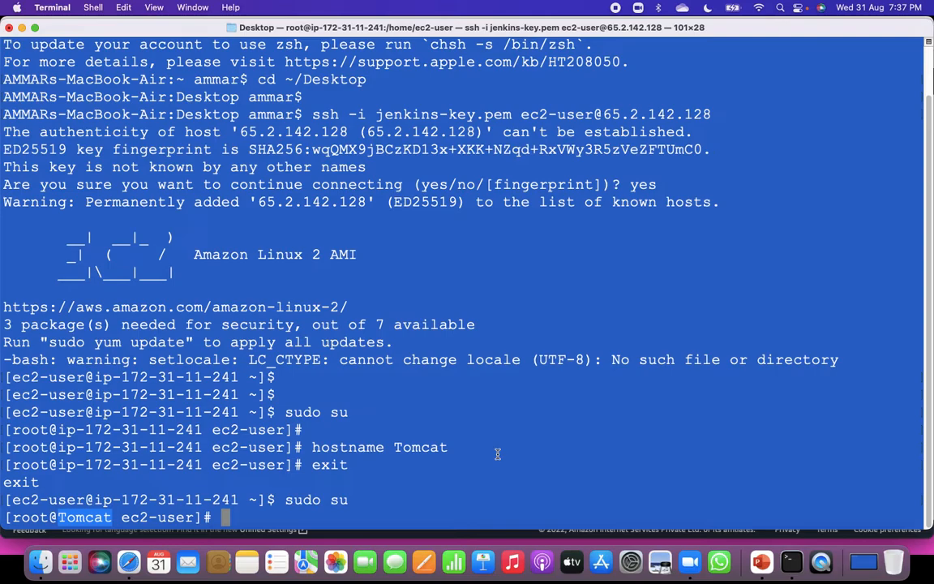
Clear the terminal and install Java with yum install java-1.8.0, answering y to the package confirmation.
key(ctrl+l)
key(Return)
key(Return)
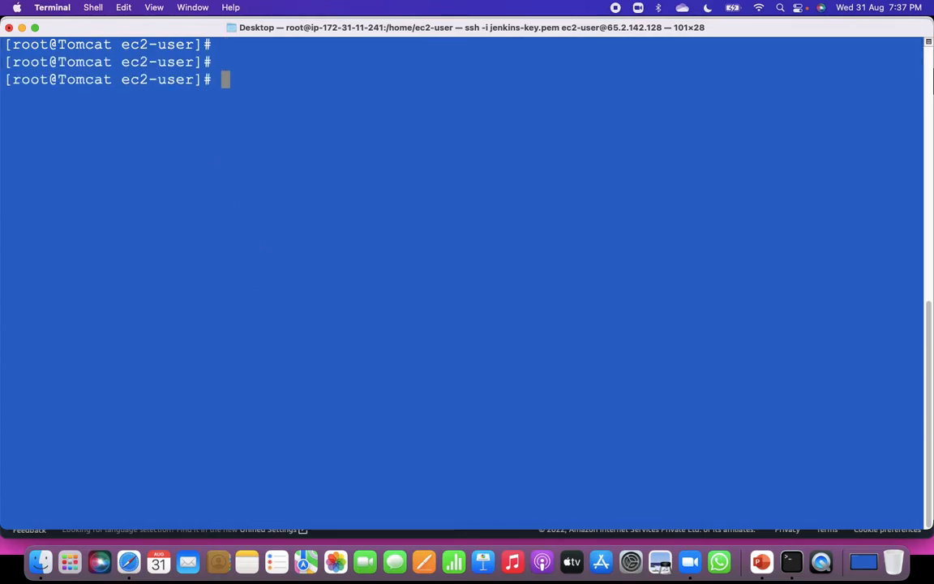
text(yum in)
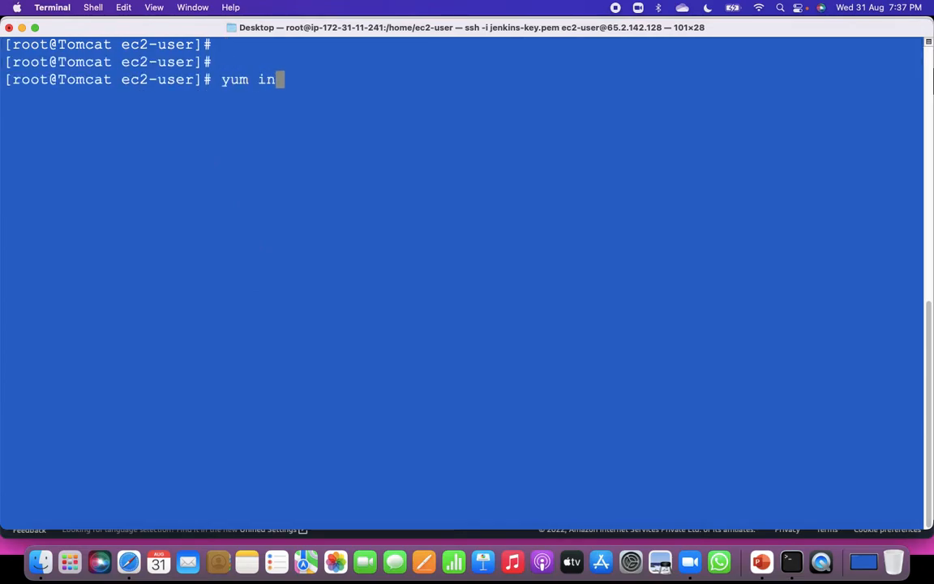
text(stall java-)
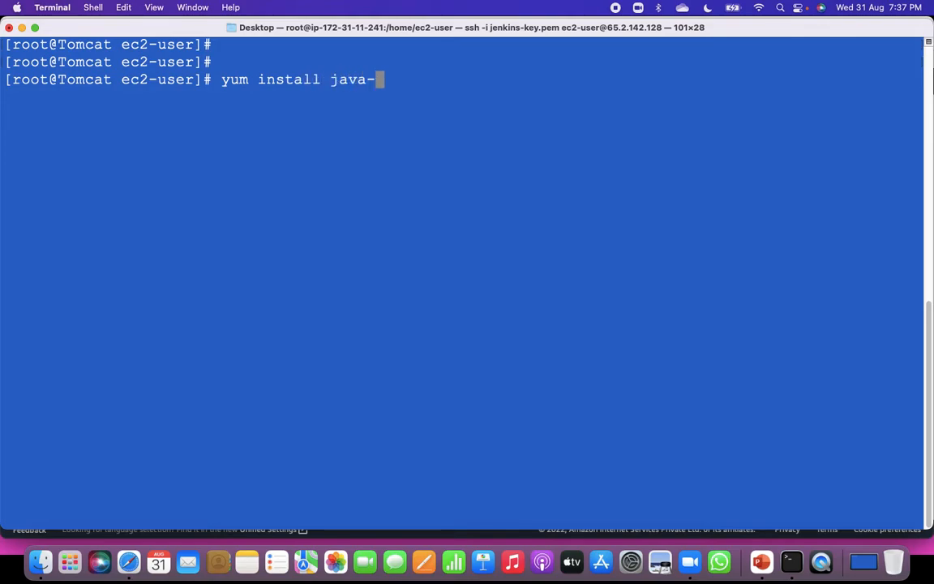
text(1.8.0)
key(Return)
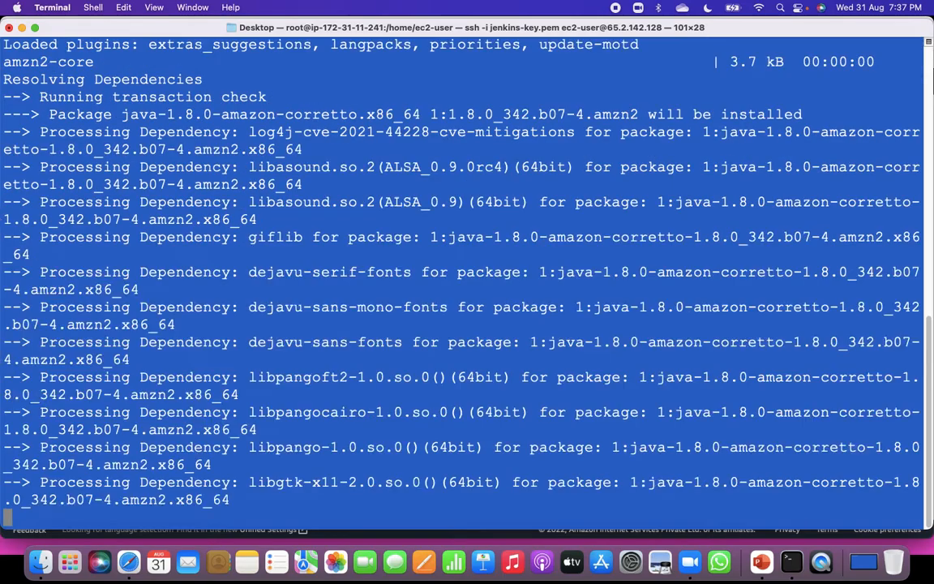
text(y)
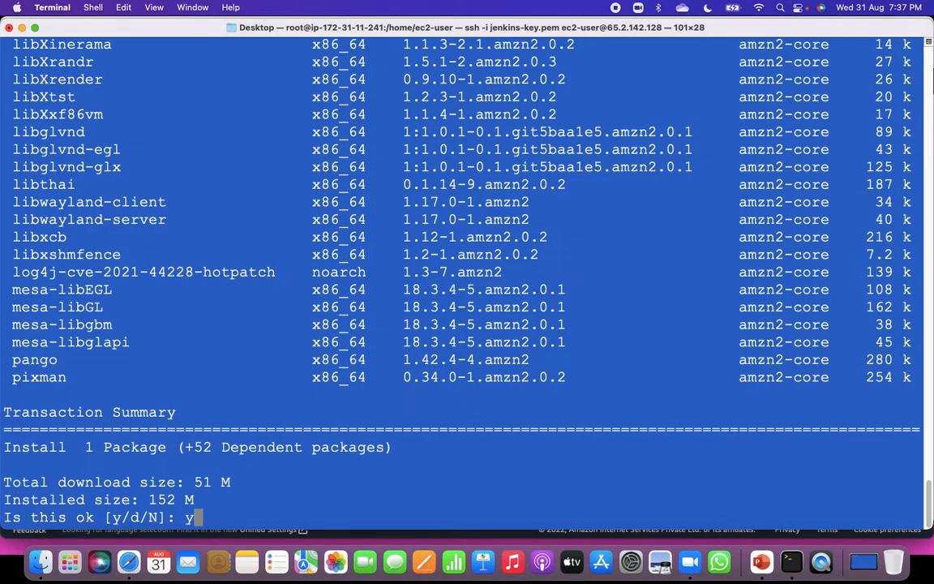
key(Return)
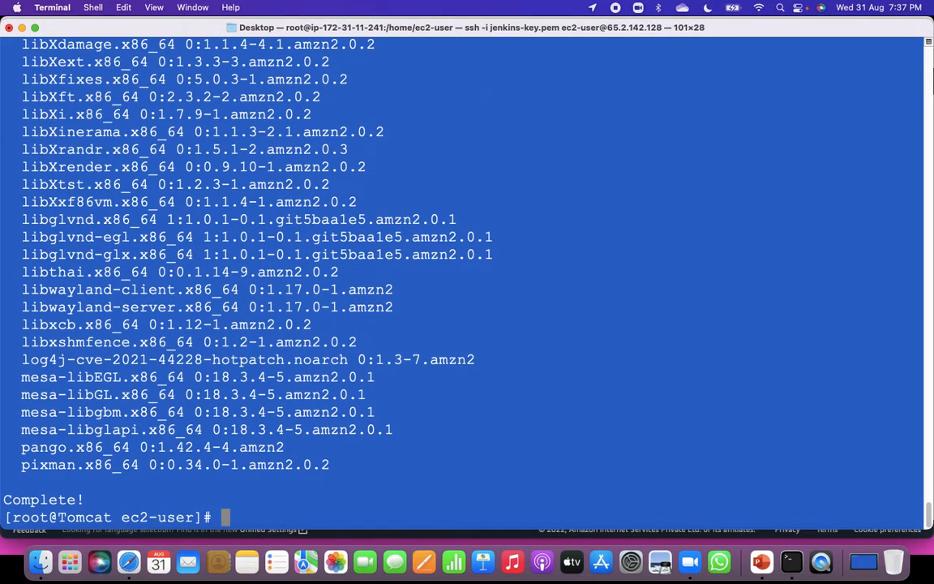
key(Return)
key(Return)
key(Return)
key(Return)
key(Return)
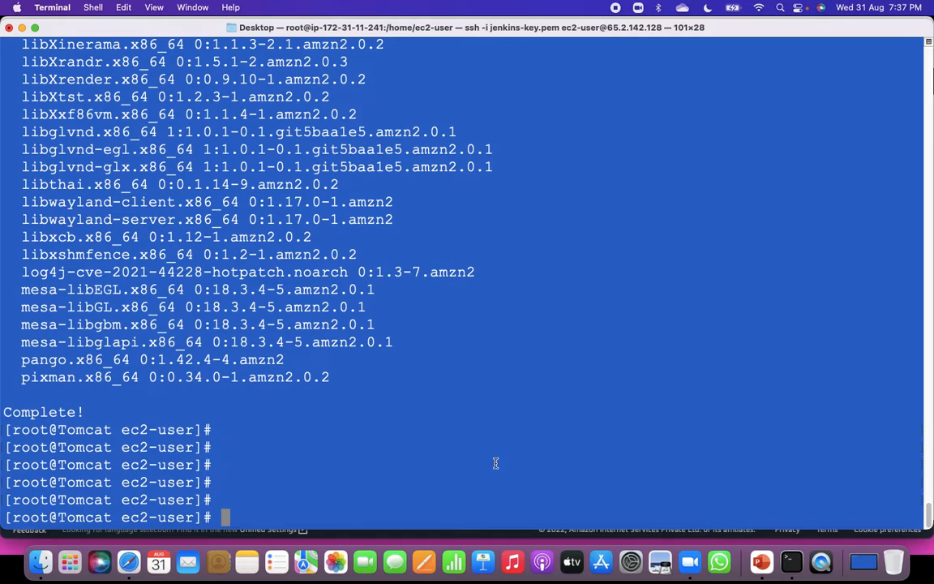
Switch to Safari, search Google for "download tomcat" and open the Apache Tomcat 9 Software Downloads page.
click(128, 560)
click(478, 63)
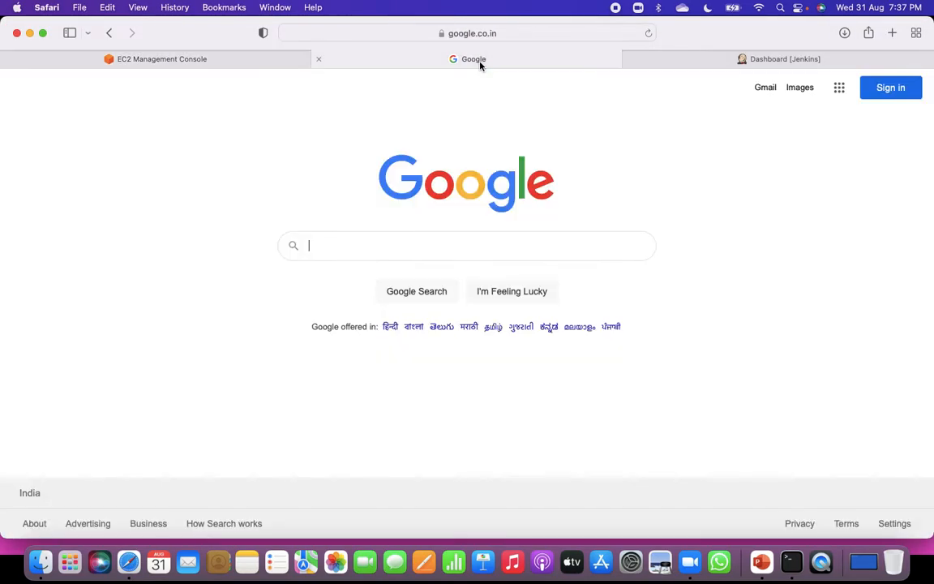
click(470, 236)
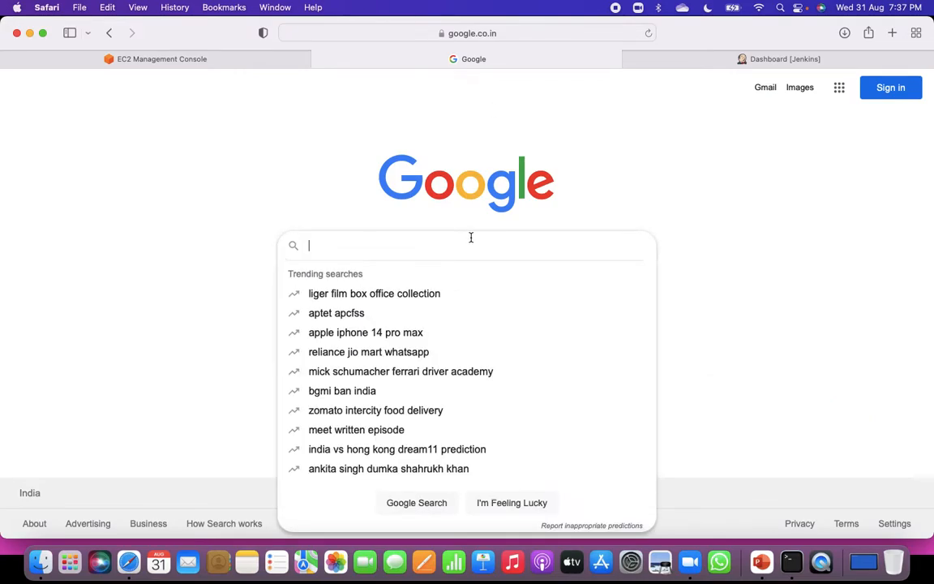
text(d)
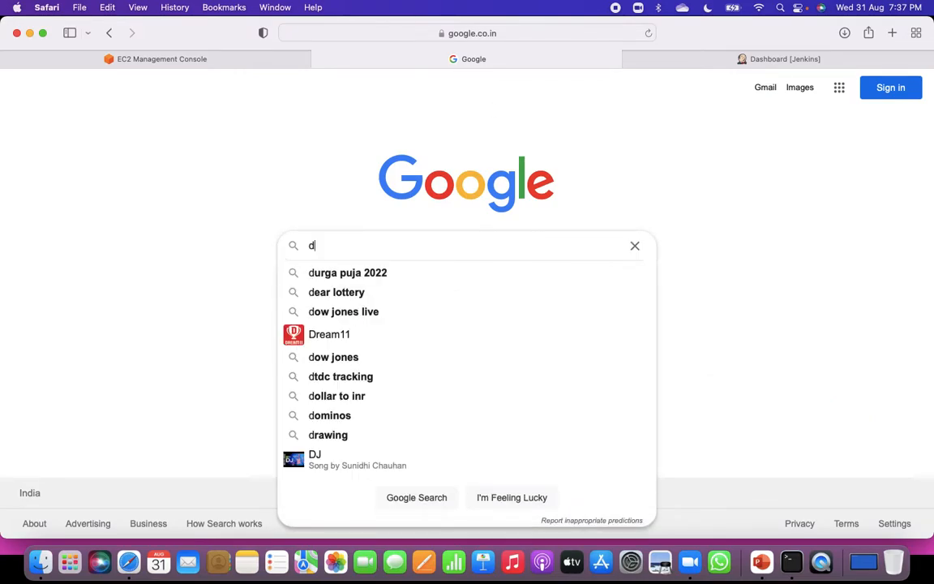
text(ownload )
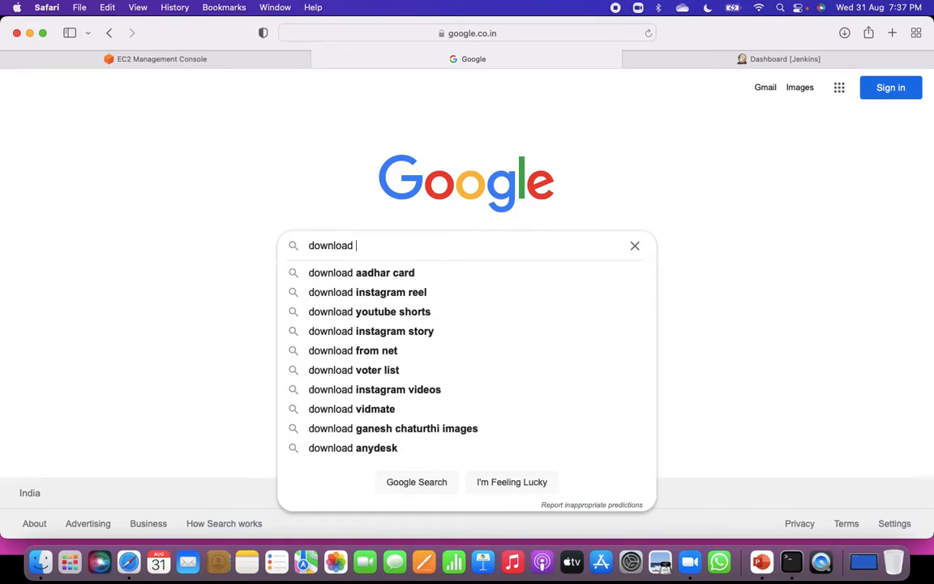
text(toma)
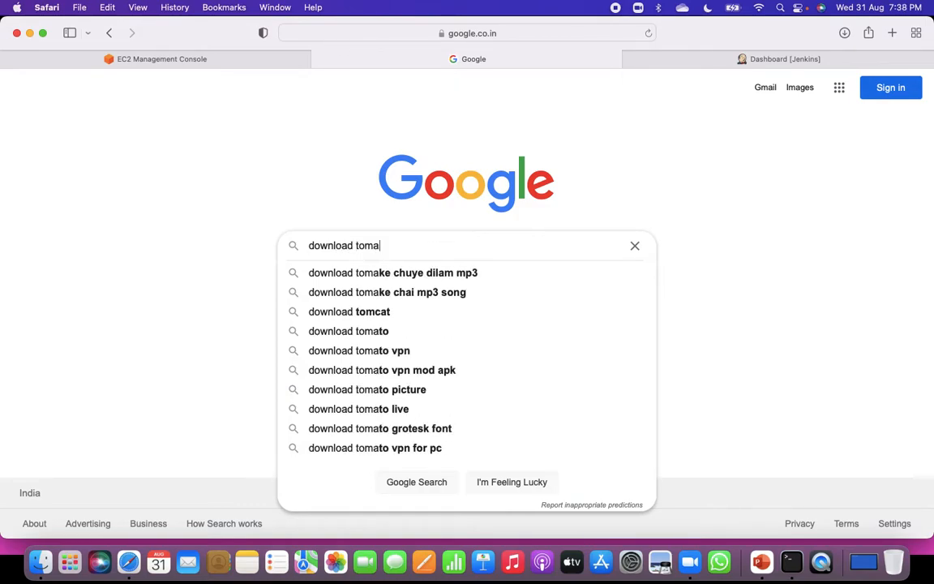
click(383, 315)
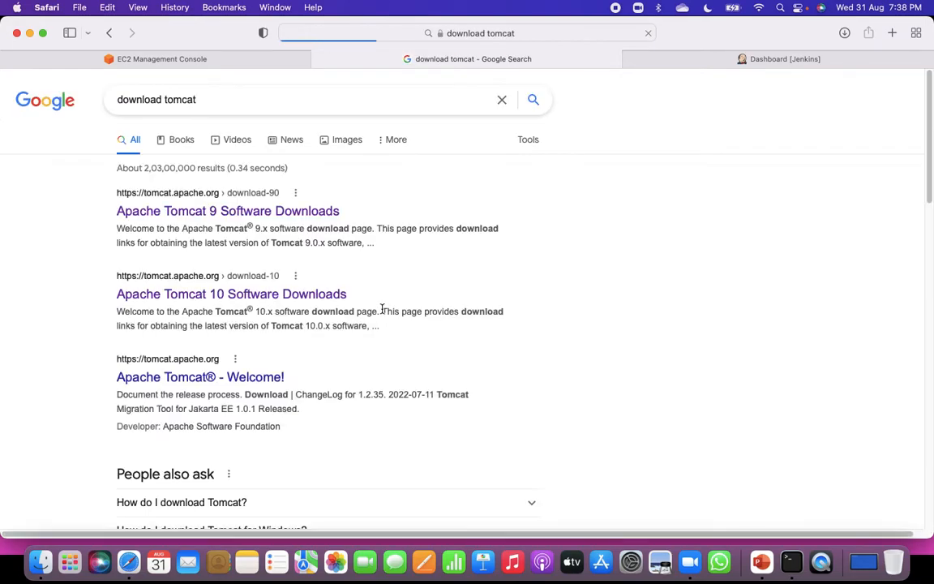
click(200, 215)
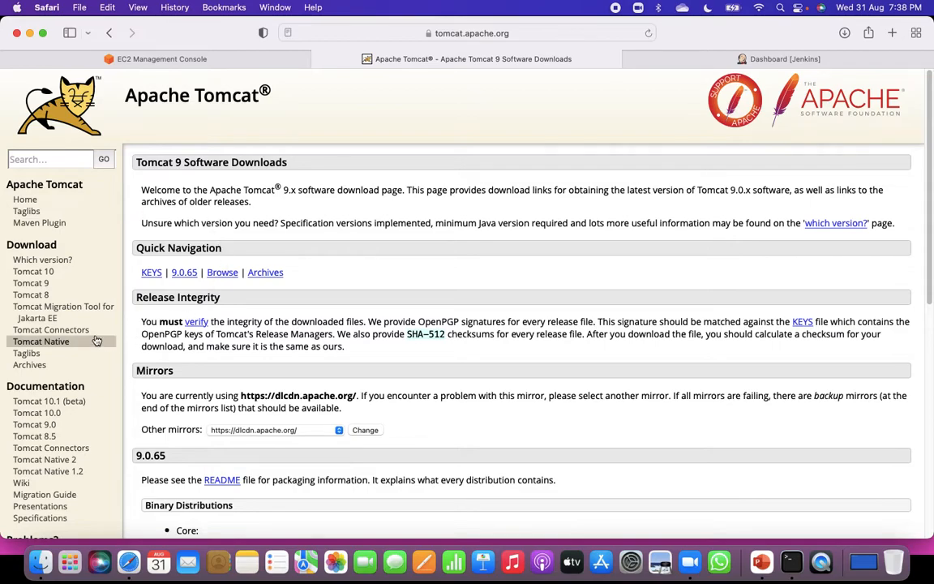
Open the Tomcat 10 Software Downloads page and copy the link of the 10.0.23 core tar.gz binary distribution.
click(34, 273)
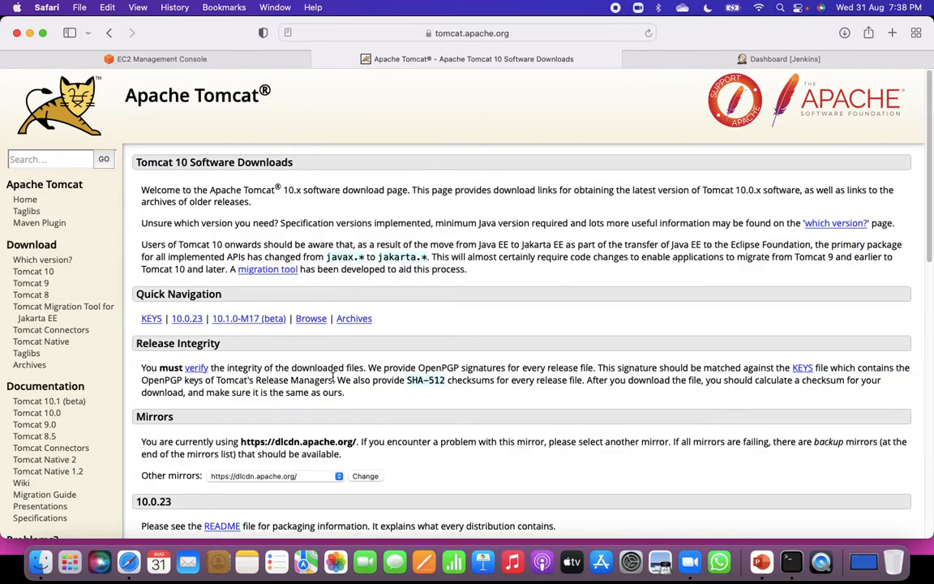
scroll(332, 377, down, 3)
scroll(332, 377, down, 10)
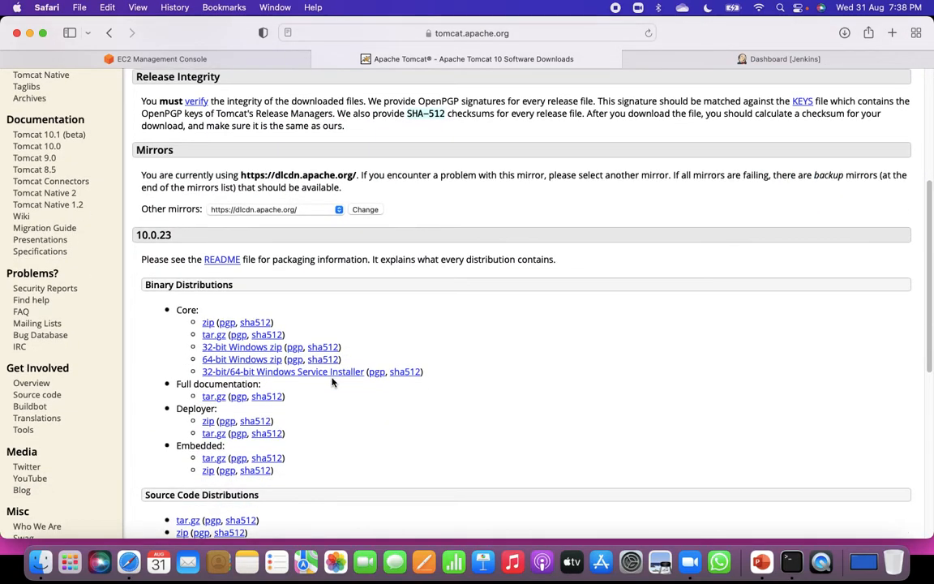
right_click(218, 340)
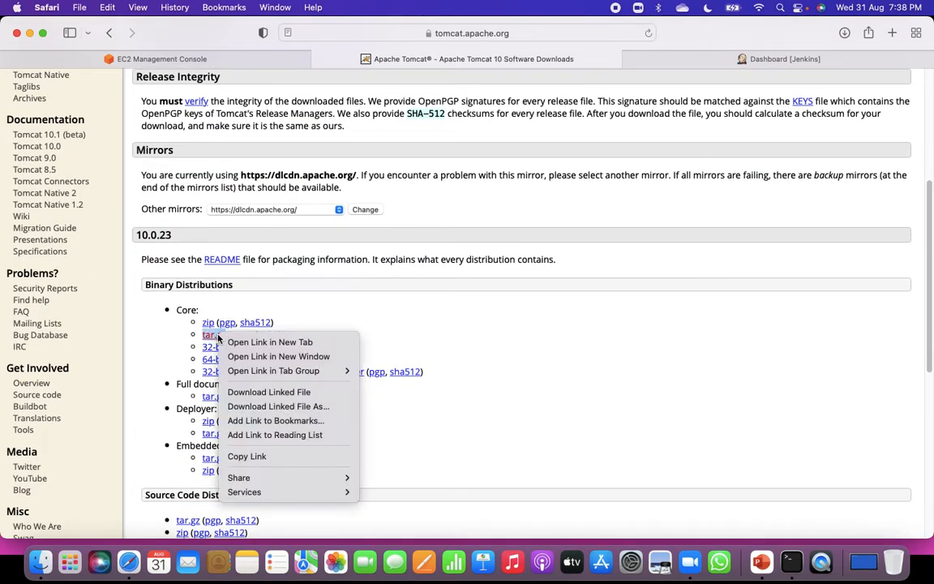
click(269, 459)
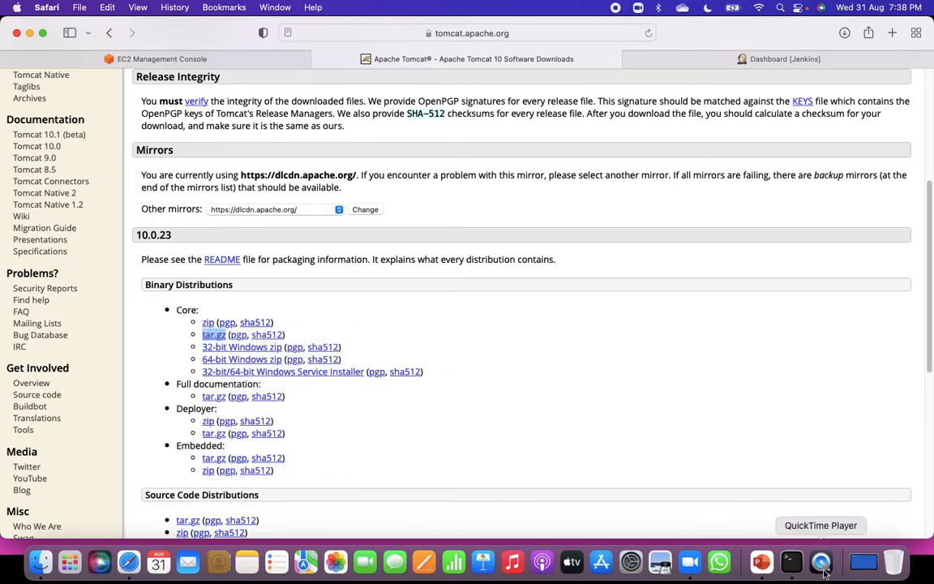
Switch to Terminal, clear the screen, download apache-tomcat-10.0.23.tar.gz from the copied link with wget, and list the directory with ls.
key(super+Tab)
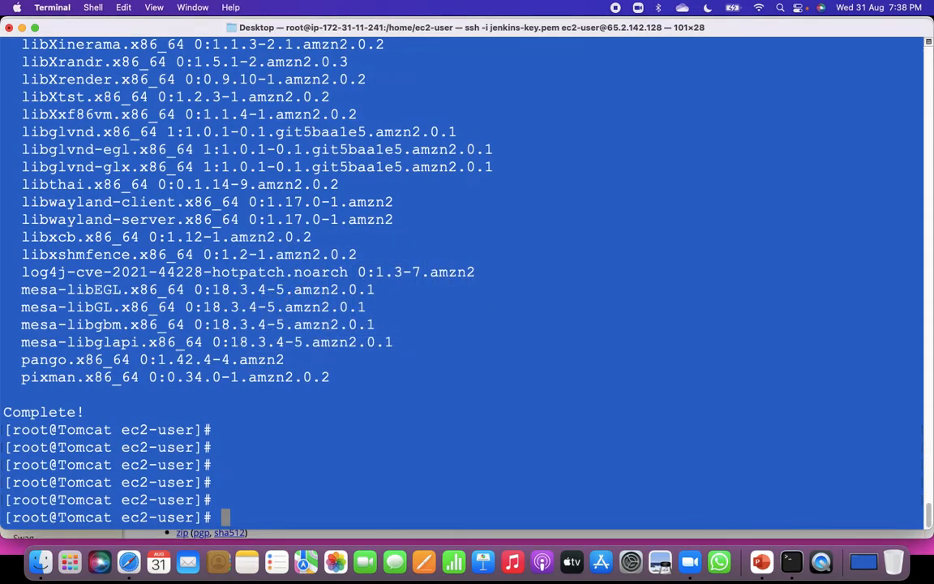
key(ctrl+l)
key(Return)
key(Return)
text(w)
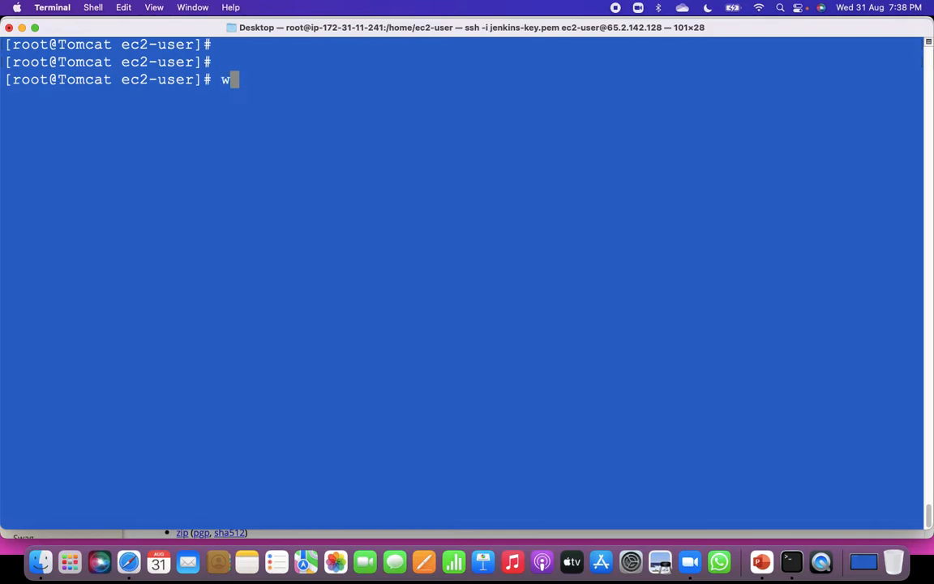
text(get)
key(super+v)
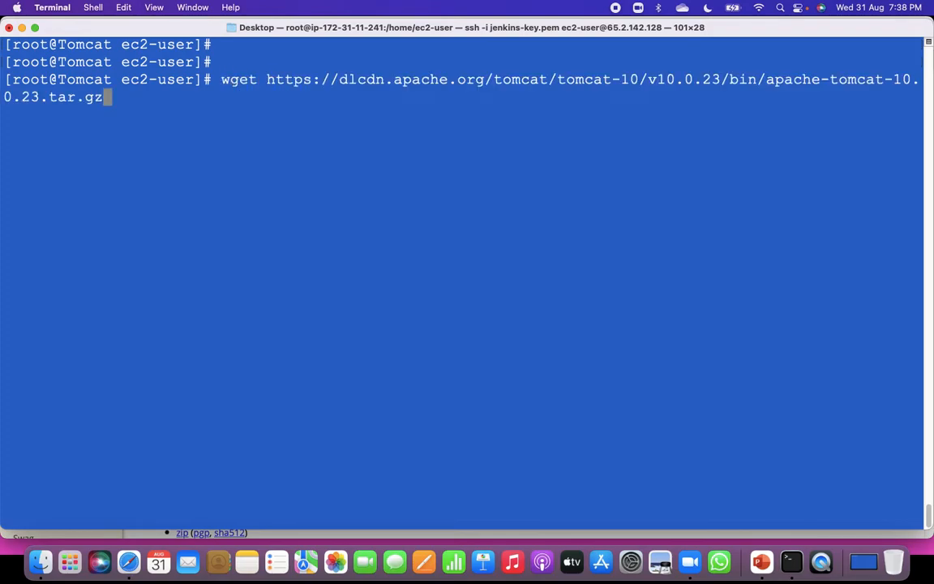
key(Return)
key(Return)
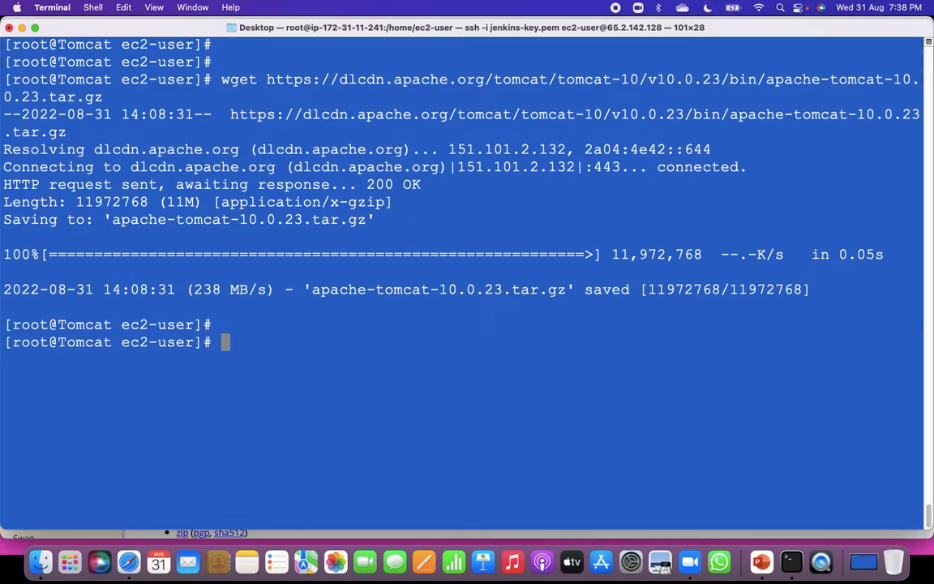
key(Return)
text(ls)
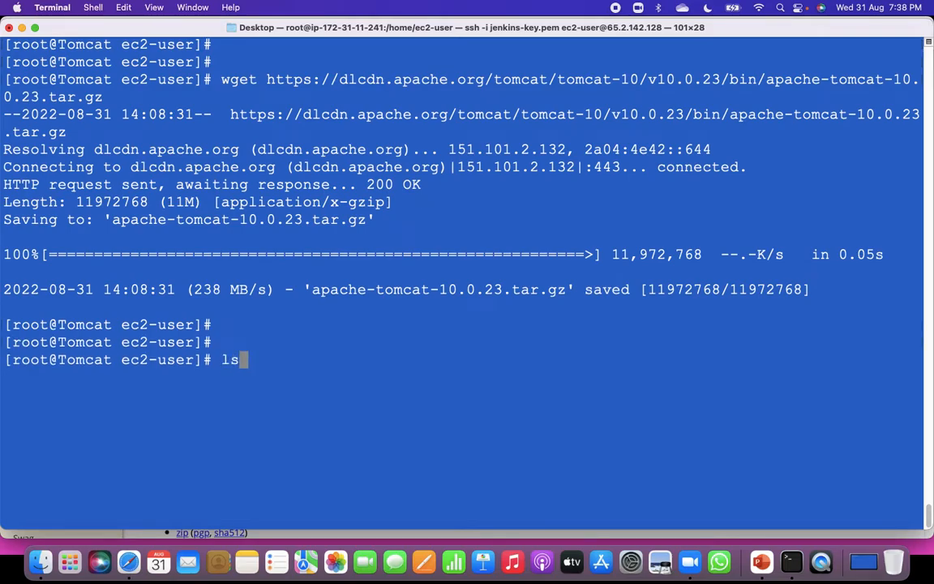
key(Return)
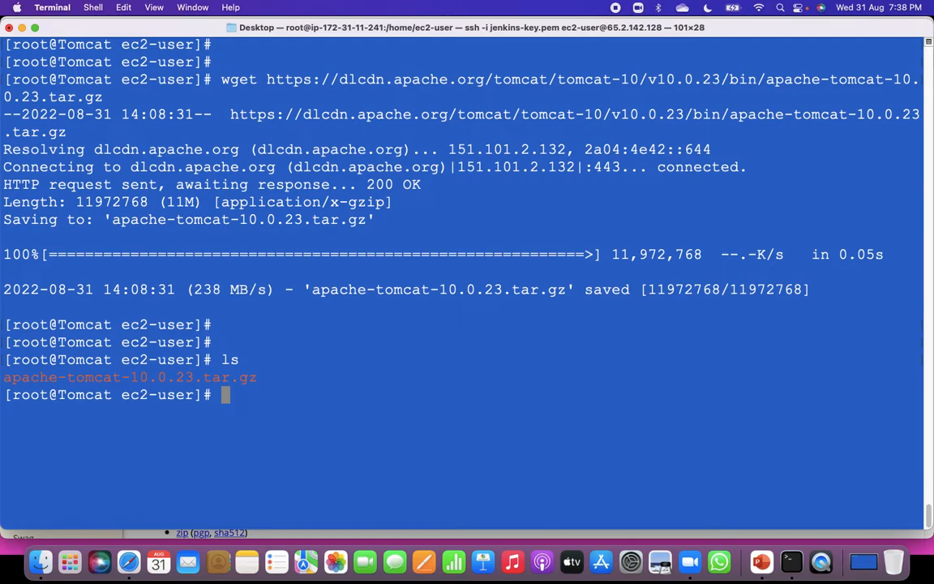
Change to /opt, rerun the wget download of apache-tomcat-10.0.23.tar.gz there, and list the directory contents.
text(cd /opt)
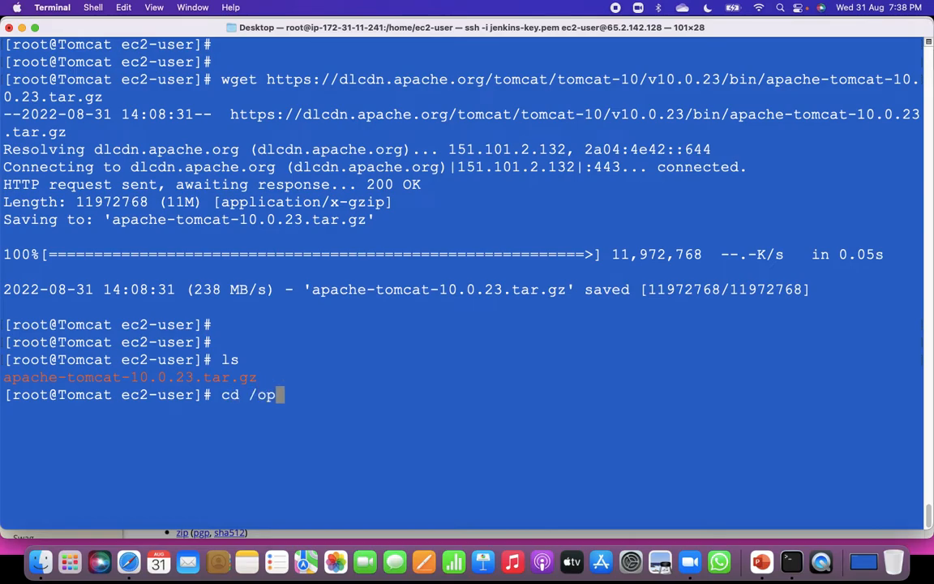
key(Return)
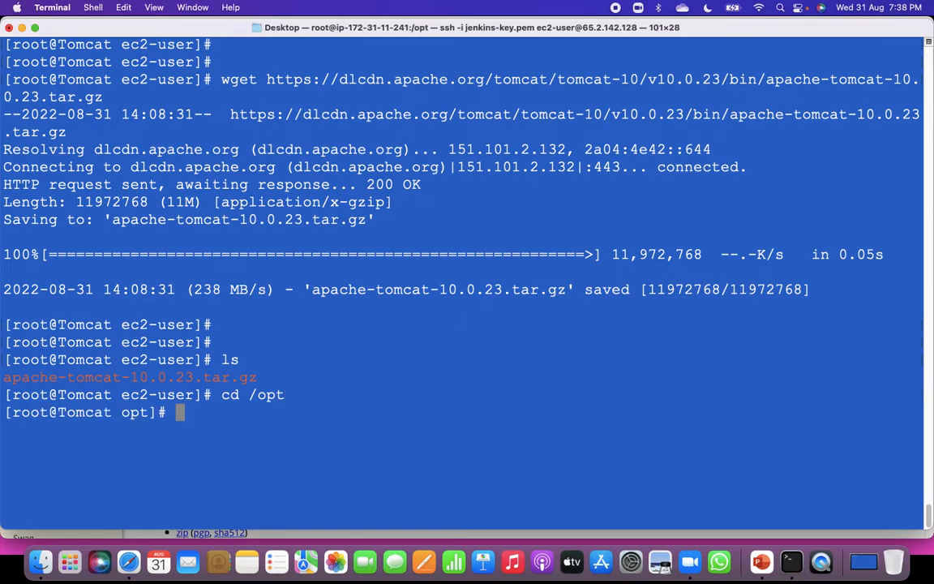
key(Return)
key(Up)
key(Up)
key(Up)
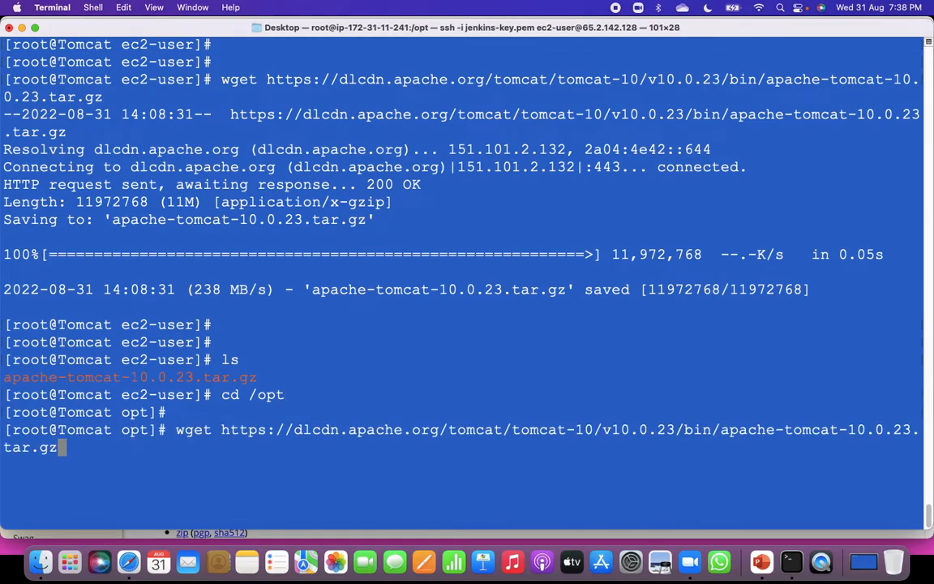
key(Return)
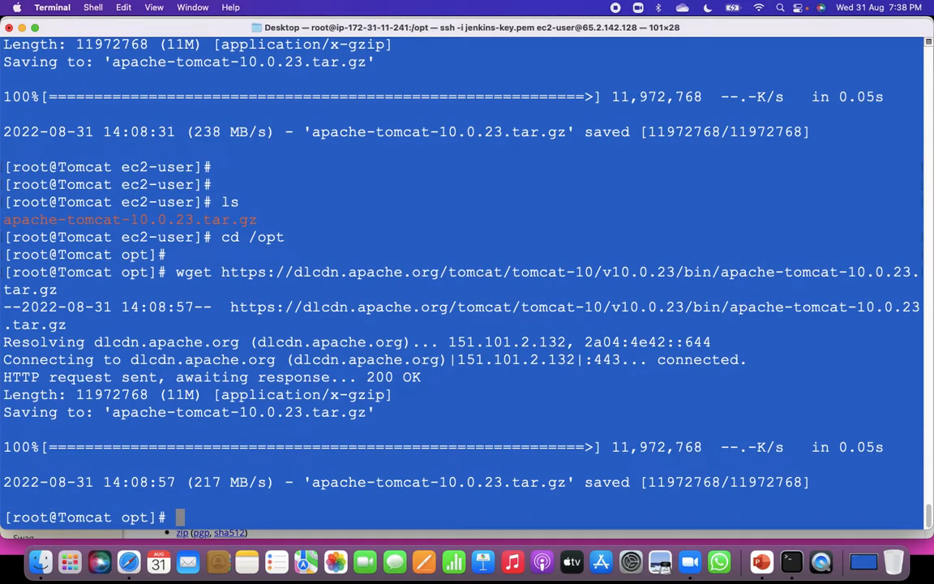
text(ls)
key(Return)
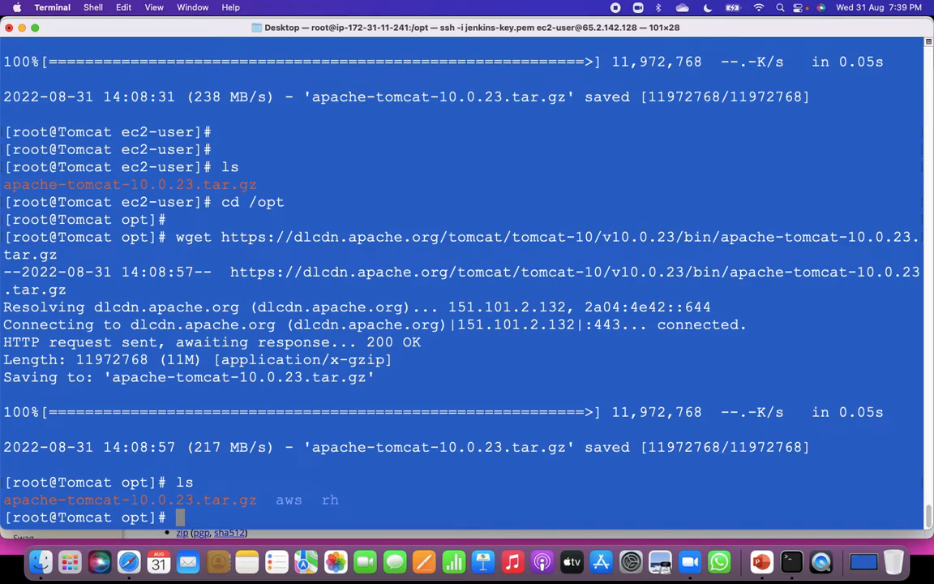
Extract the downloaded archive in /opt with tar -xvzf apache-tomcat-10.0.23.tar.gz and list the directory with ls.
drag(257, 500, 4, 500)
click(450, 501)
text(tar -xv)
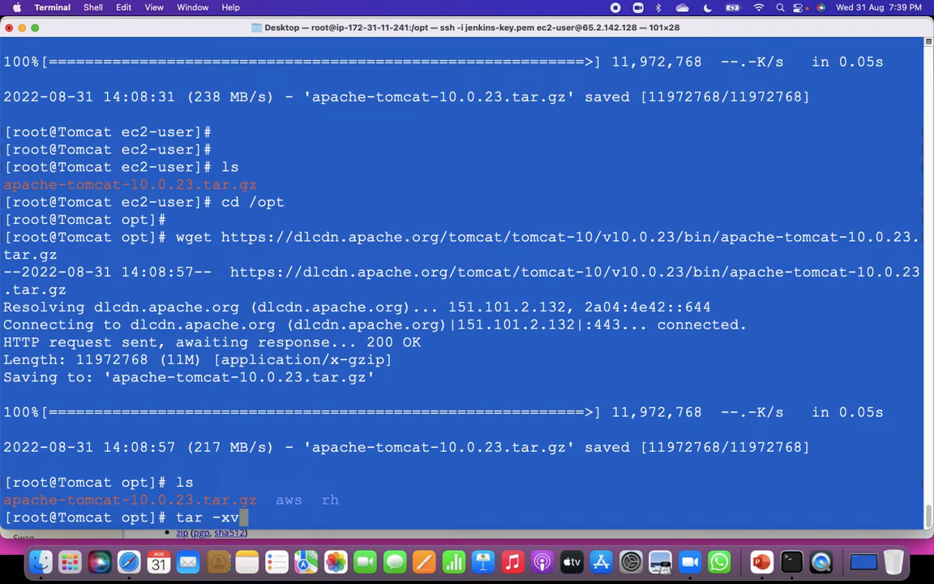
text(zf)
drag(4, 499, 256, 503)
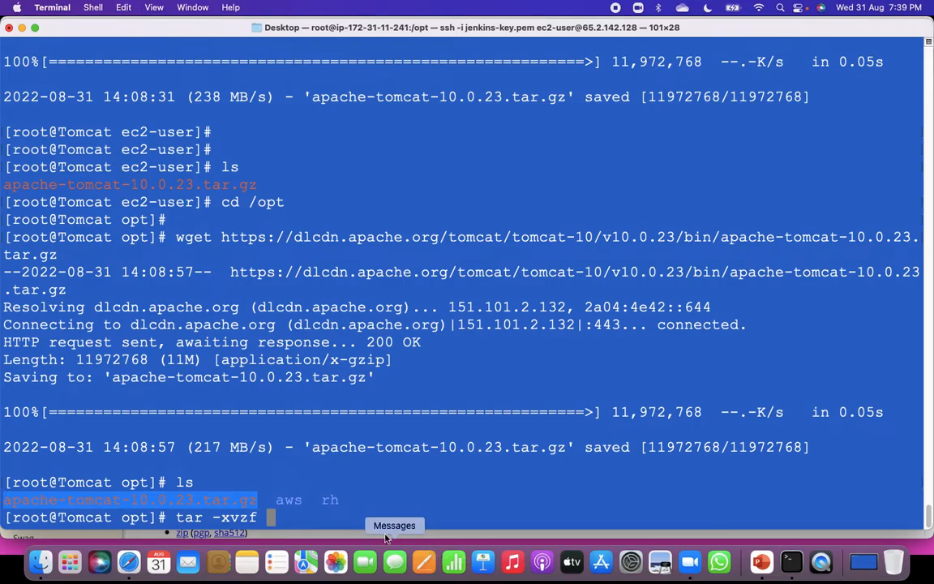
key(super+v)
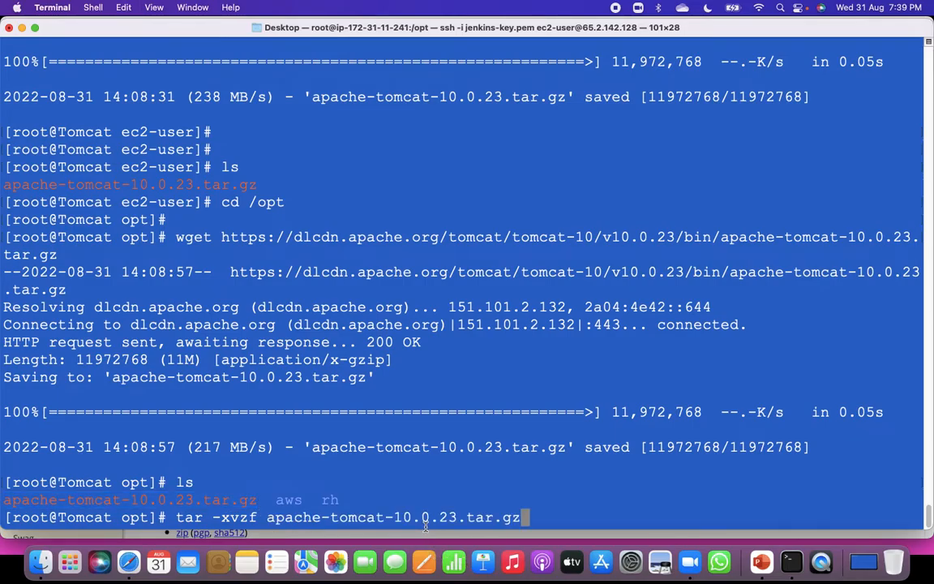
key(Return)
key(Return)
key(Return)
text(ls)
key(Return)
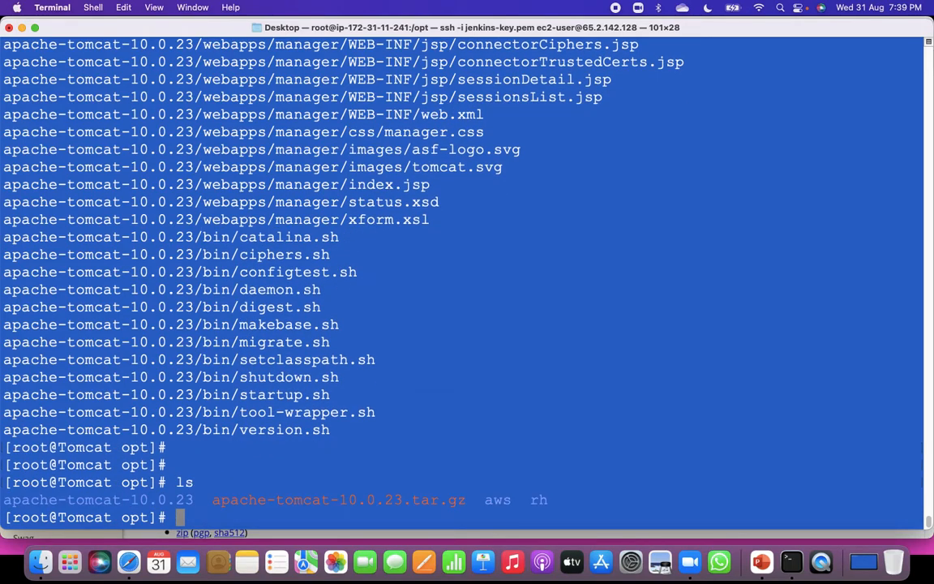
Rename the extracted apache-tomcat-10.0.23 folder to tomcat with mv, and compare the /opt listings before and after.
drag(194, 500, 8, 500)
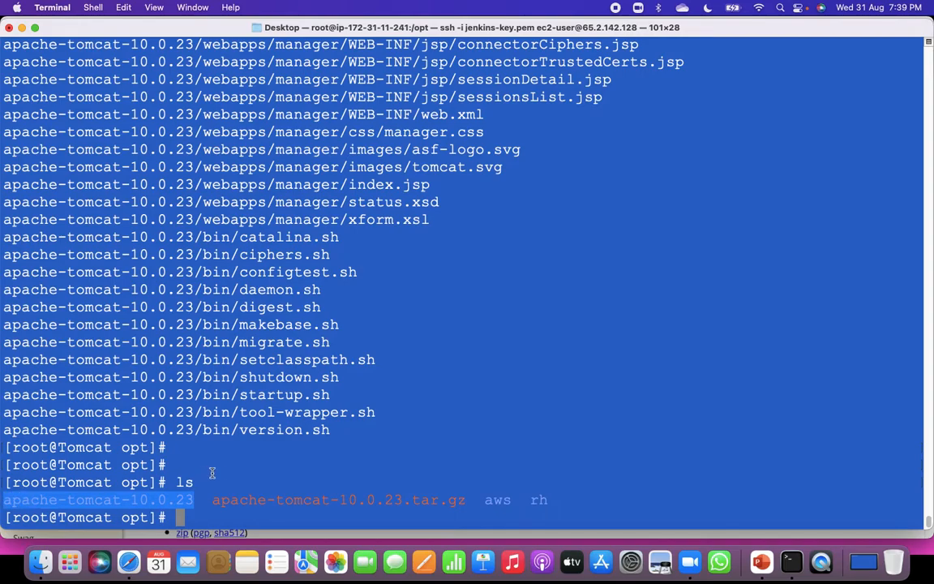
click(220, 476)
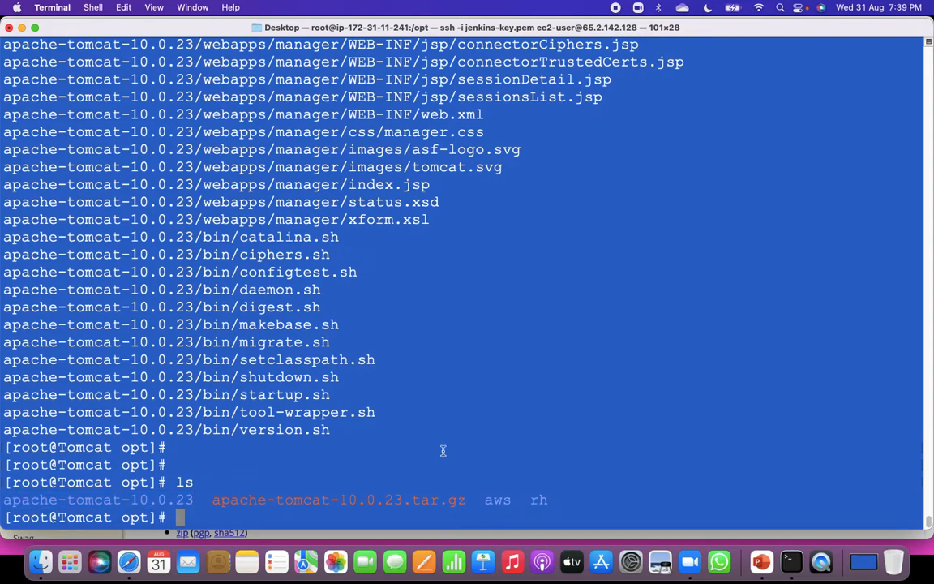
text(mv)
drag(194, 500, 4, 498)
key(super+c)
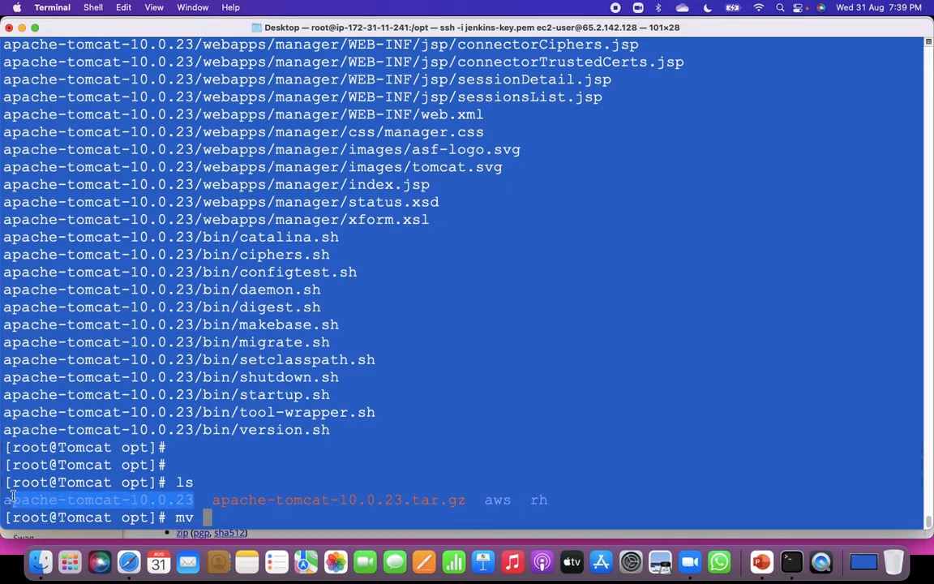
click(480, 442)
key(super+v)
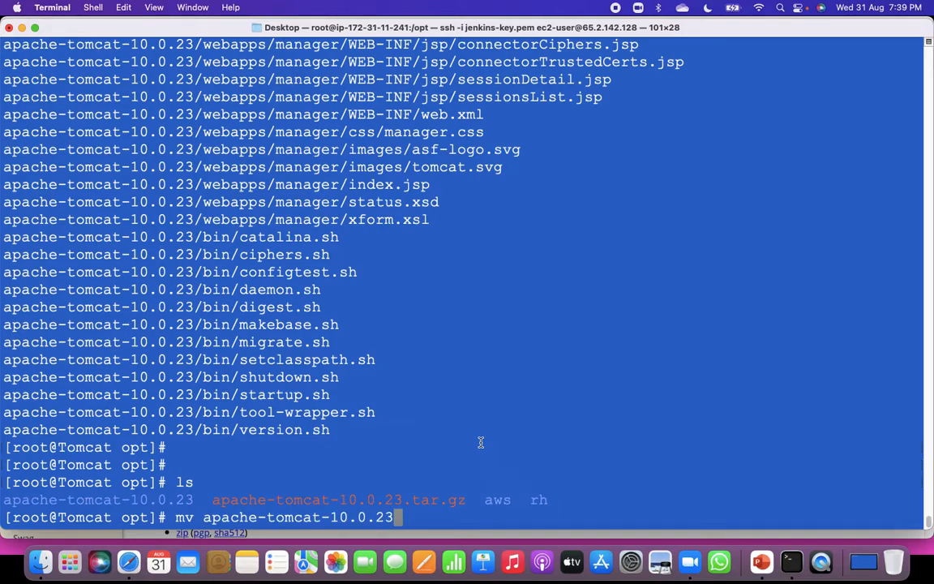
text(tom)
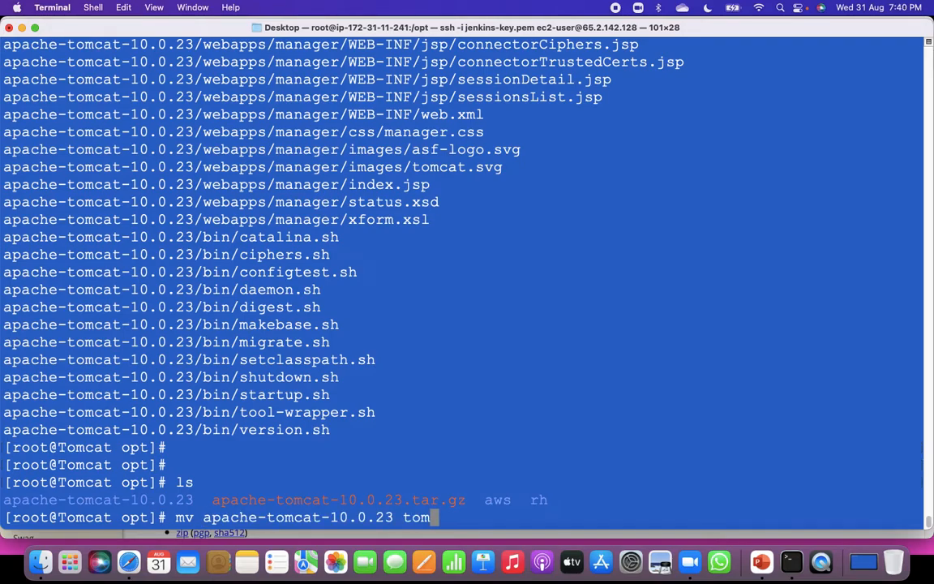
text(cat)
key(Return)
key(Return)
text(ls)
key(Return)
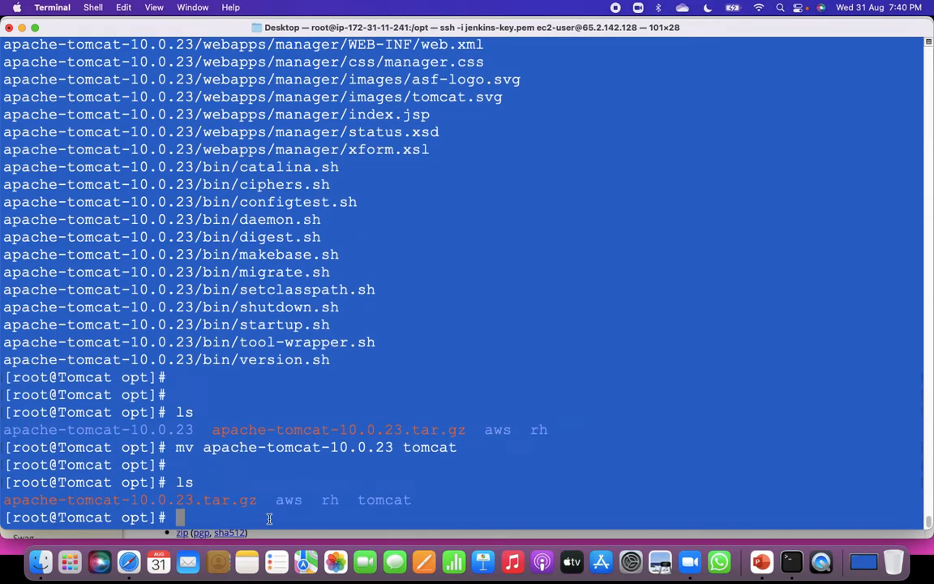
drag(263, 500, 3, 500)
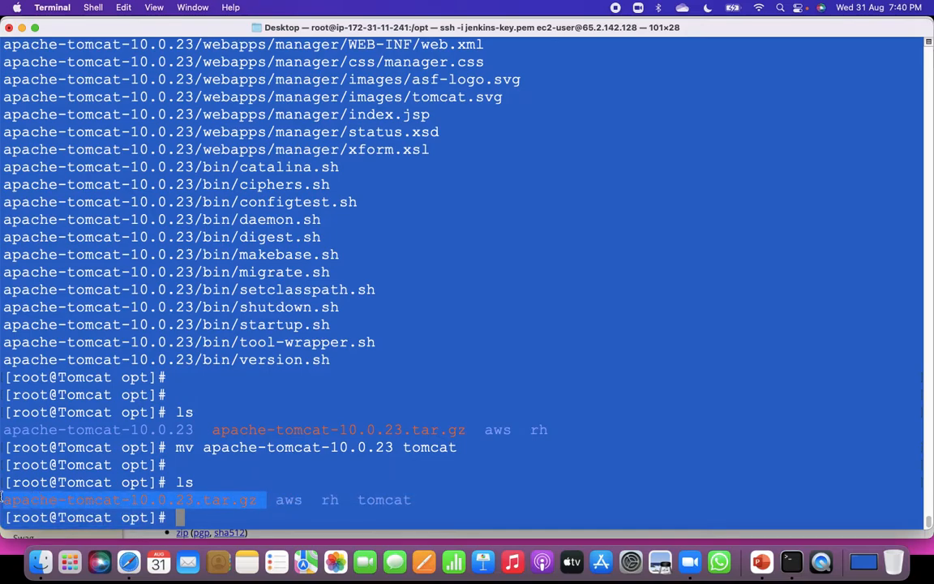
drag(419, 499, 357, 500)
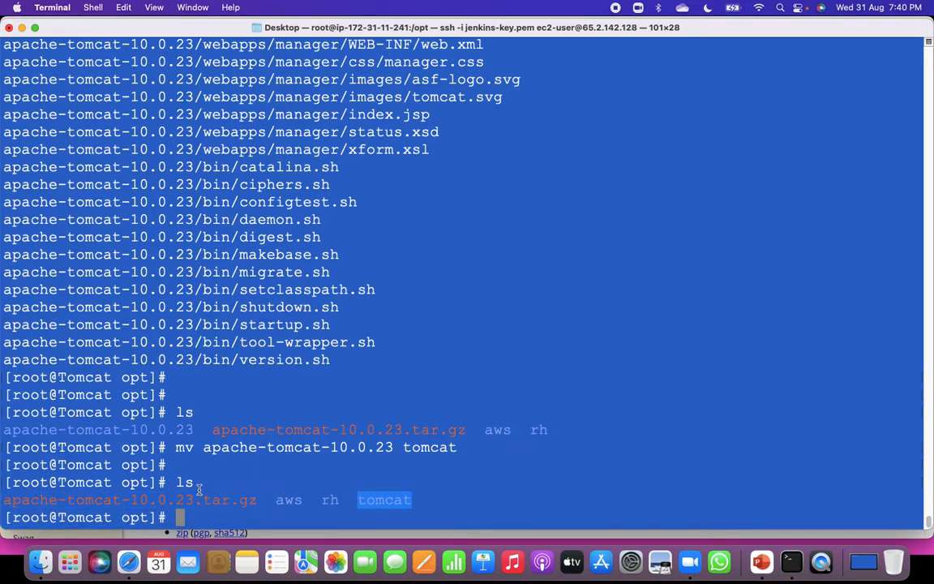
drag(195, 429, 3, 429)
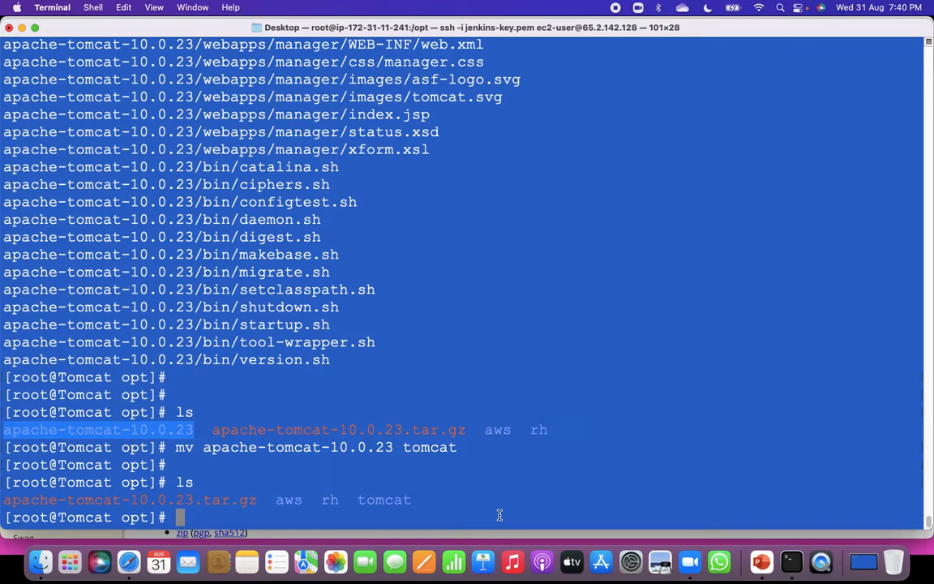
Change into the tomcat directory and list its contents with ls, examining the bin and conf folders.
text(cd t)
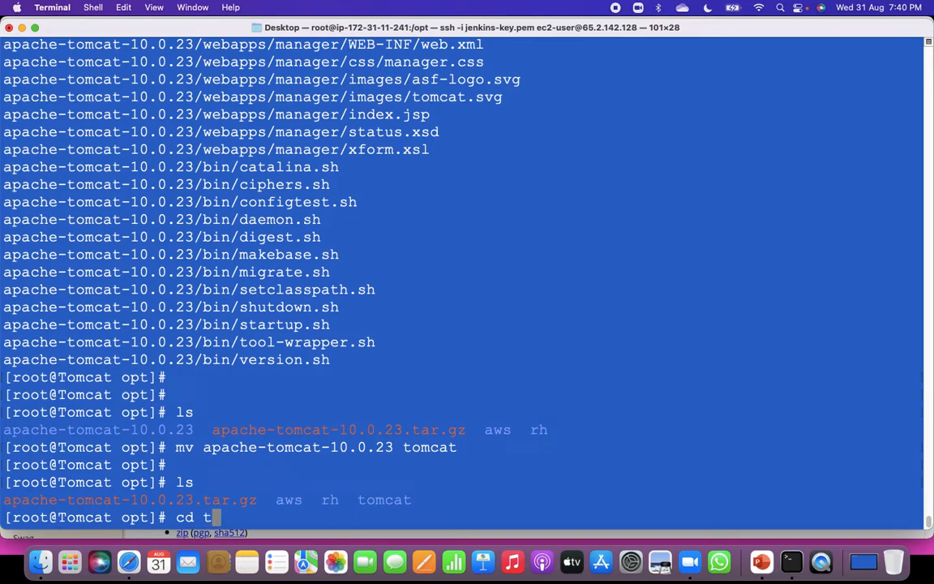
text(omcat)
key(Return)
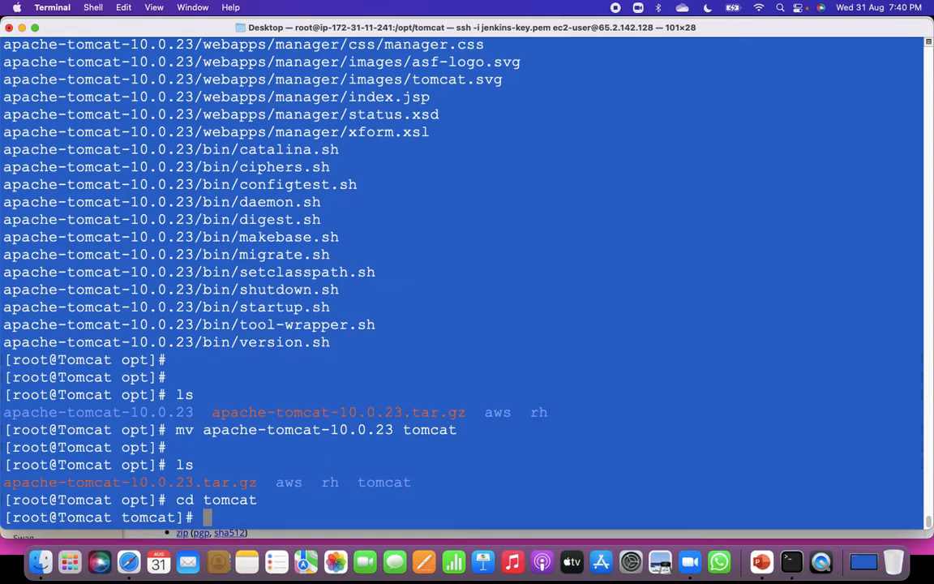
text(ls)
key(Return)
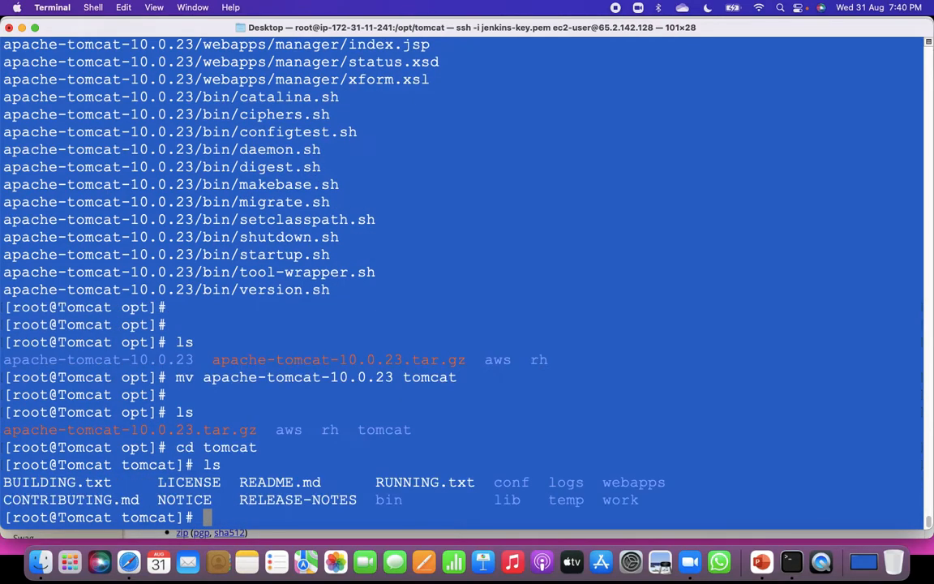
double_click(385, 499)
double_click(509, 482)
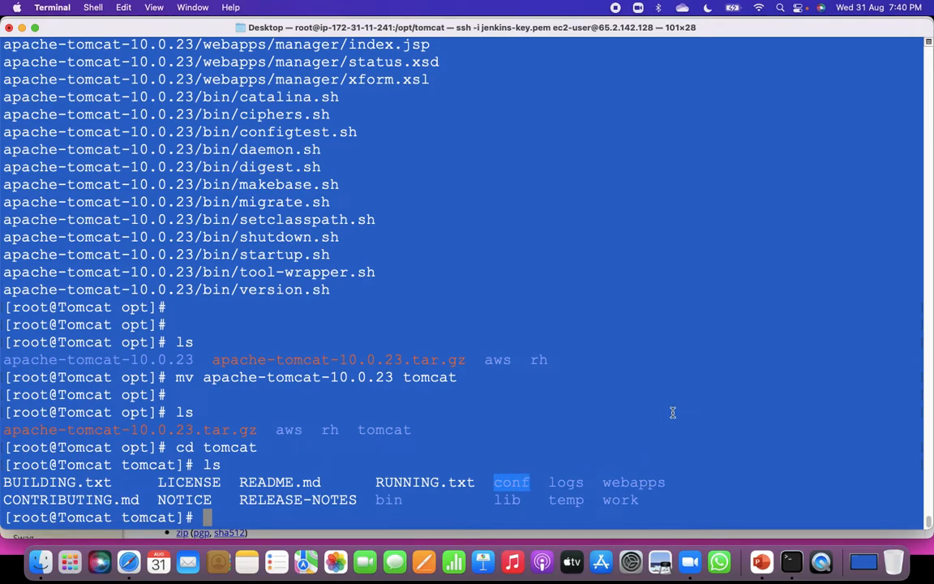
Change into Tomcat's bin directory and list its scripts with ls.
text(cd )
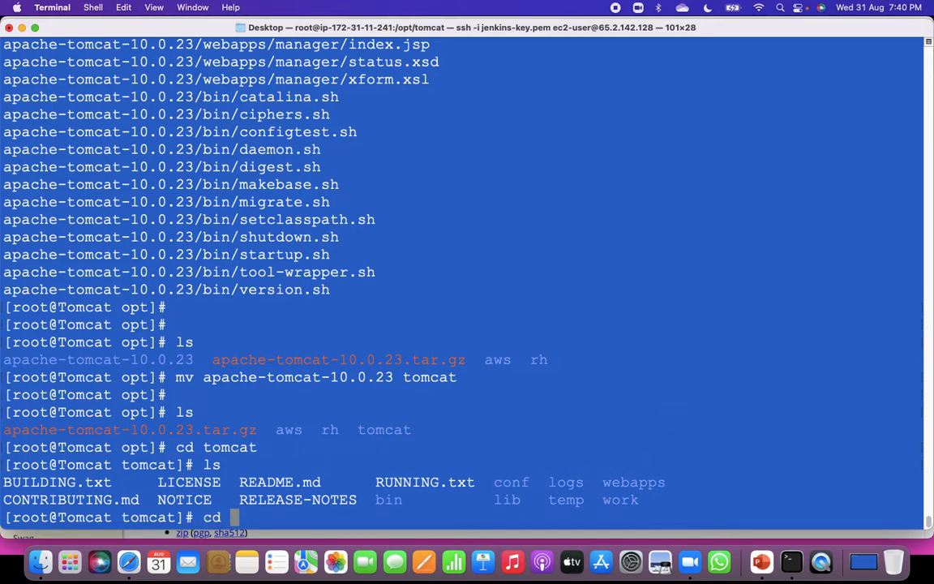
text(bin)
key(Return)
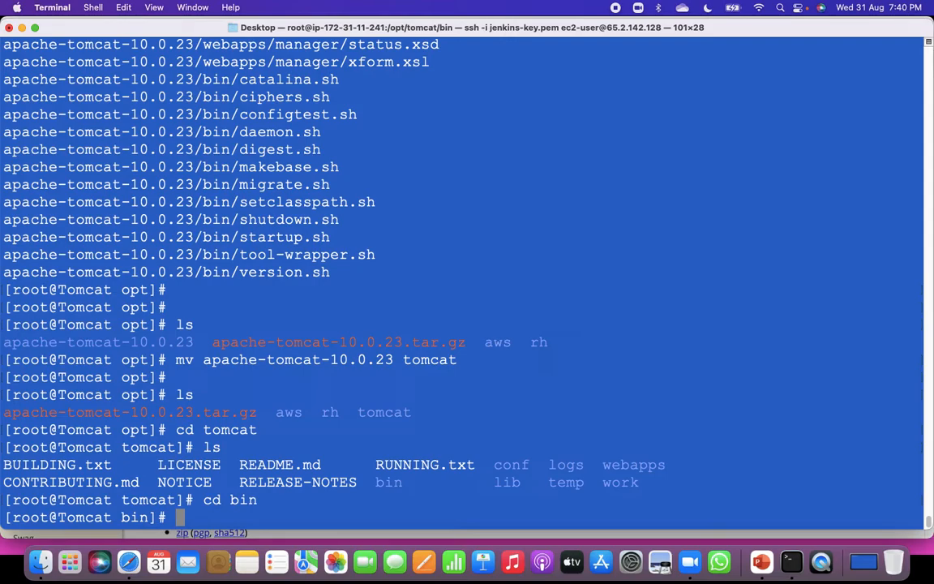
text(ls)
key(Return)
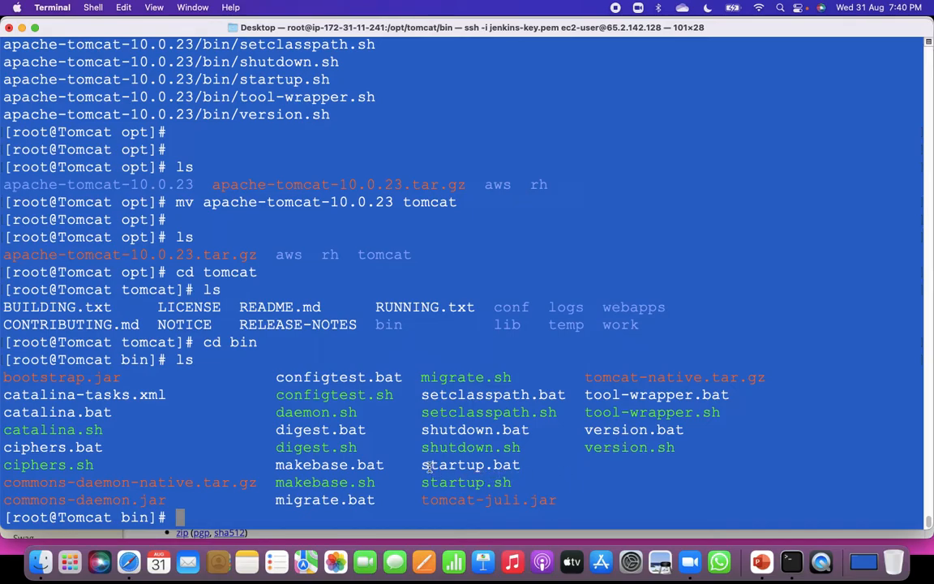
Start the Tomcat server by running ./startup.sh from the bin directory.
drag(424, 447, 523, 446)
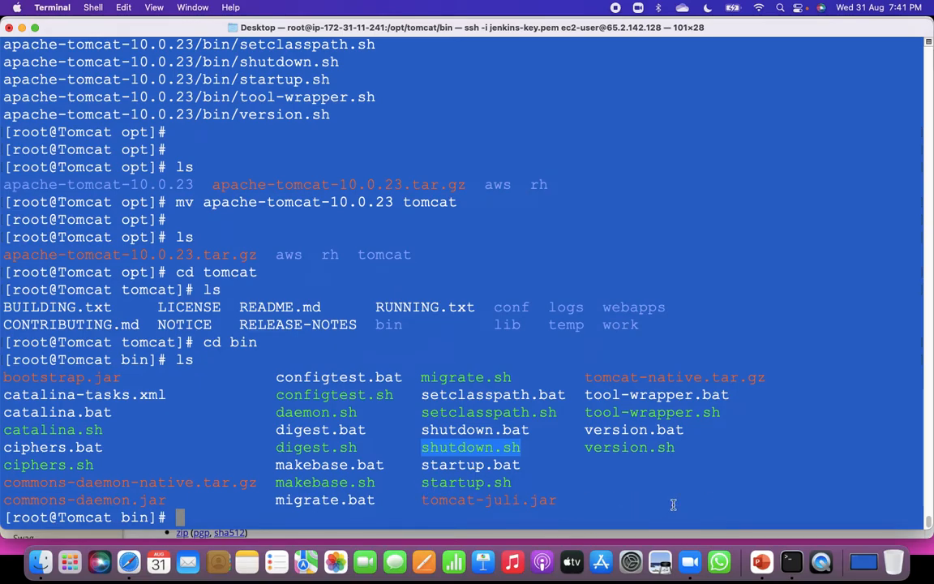
text(./)
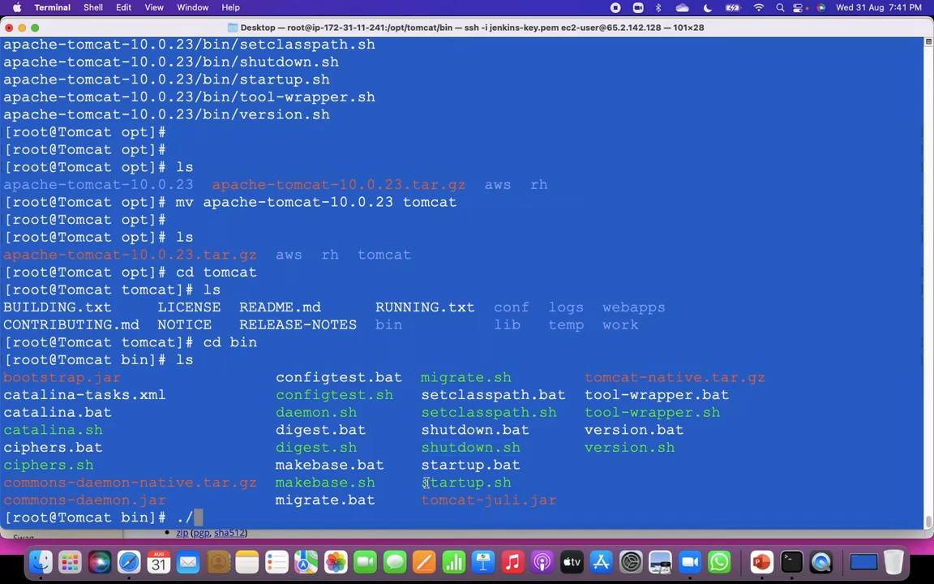
drag(424, 482, 509, 482)
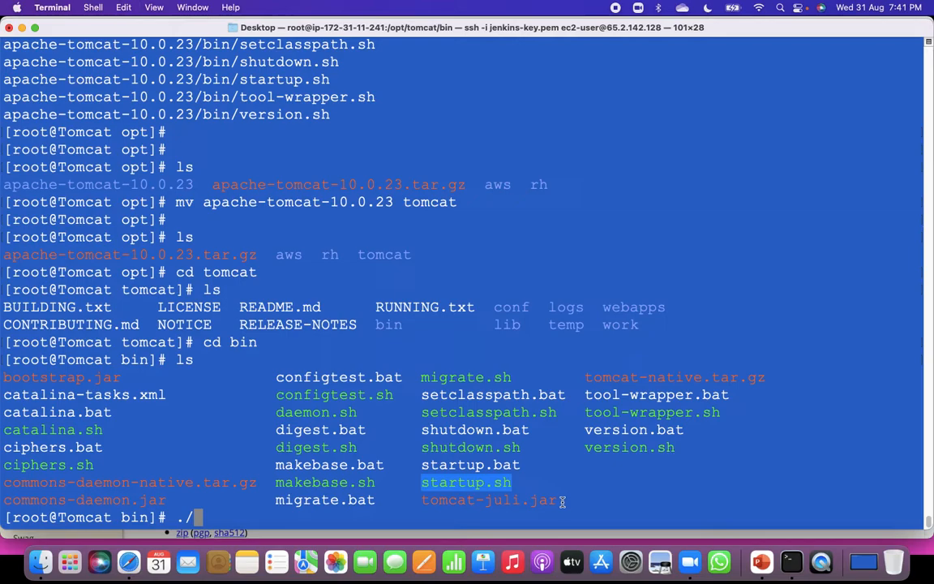
text(startup.sh)
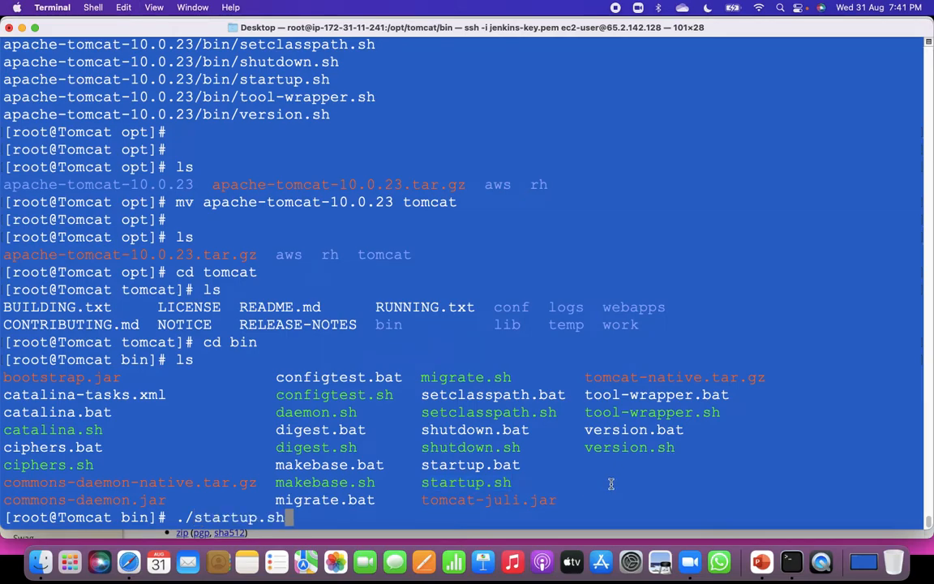
key(Return)
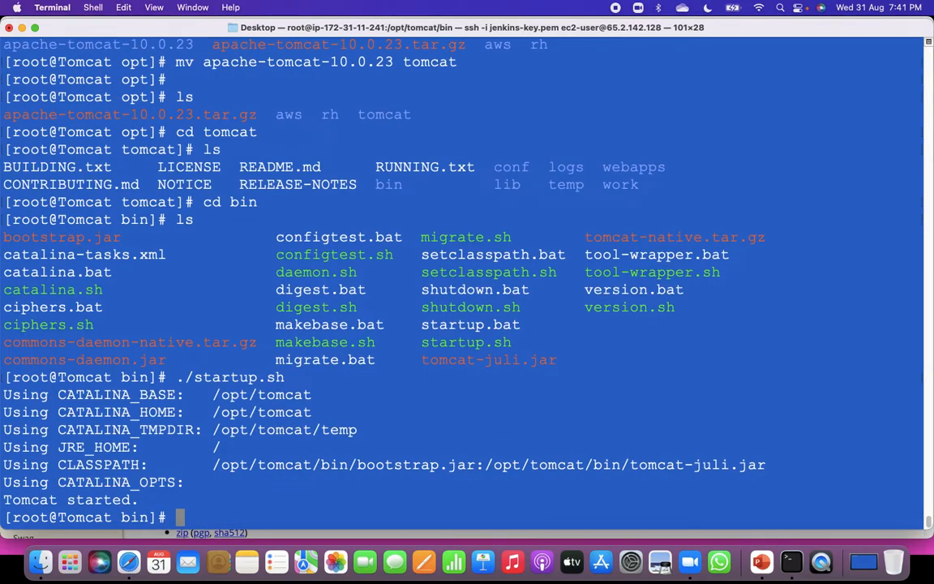
drag(140, 500, 8, 496)
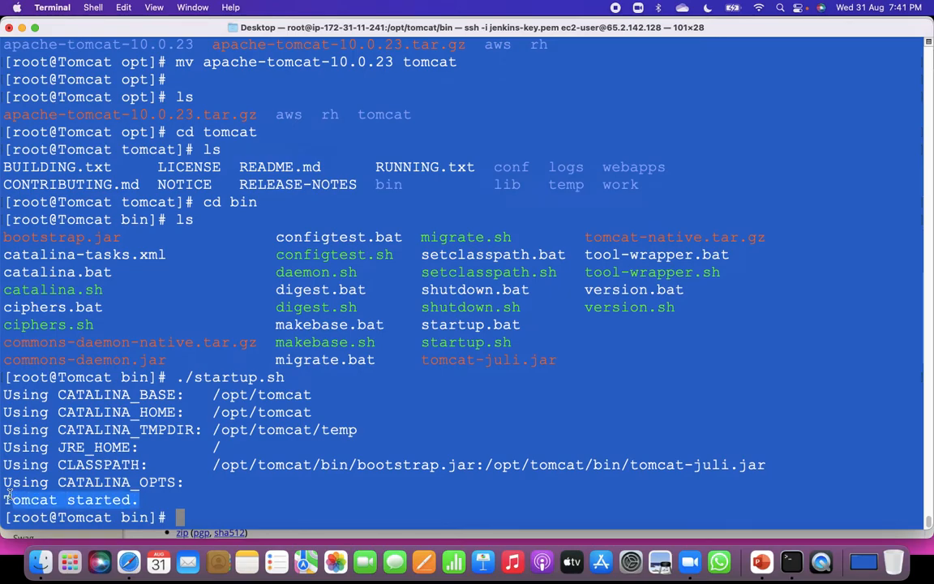
Switch to Safari, load 65.2.142.128:8080 in a new tab, and open the Manager App from the Tomcat home page.
click(130, 563)
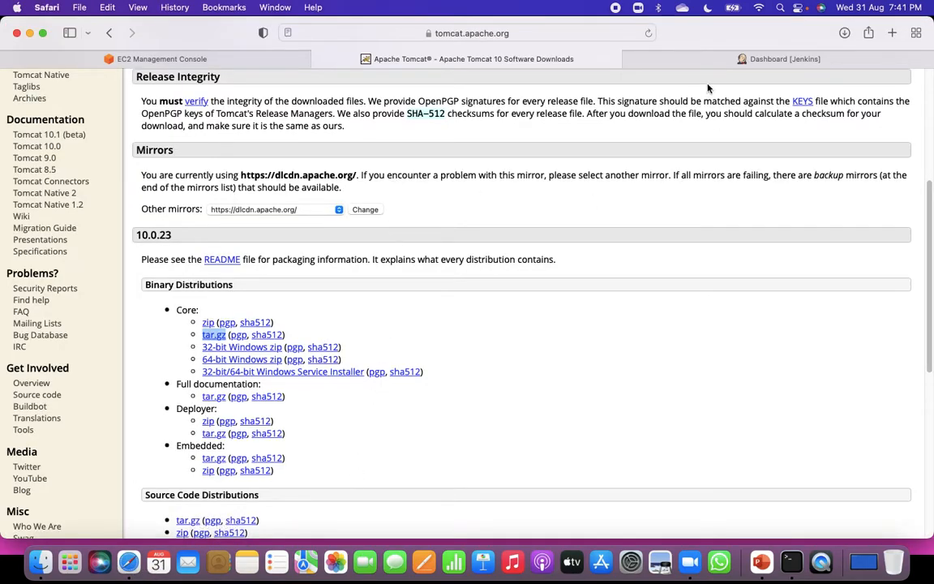
click(663, 60)
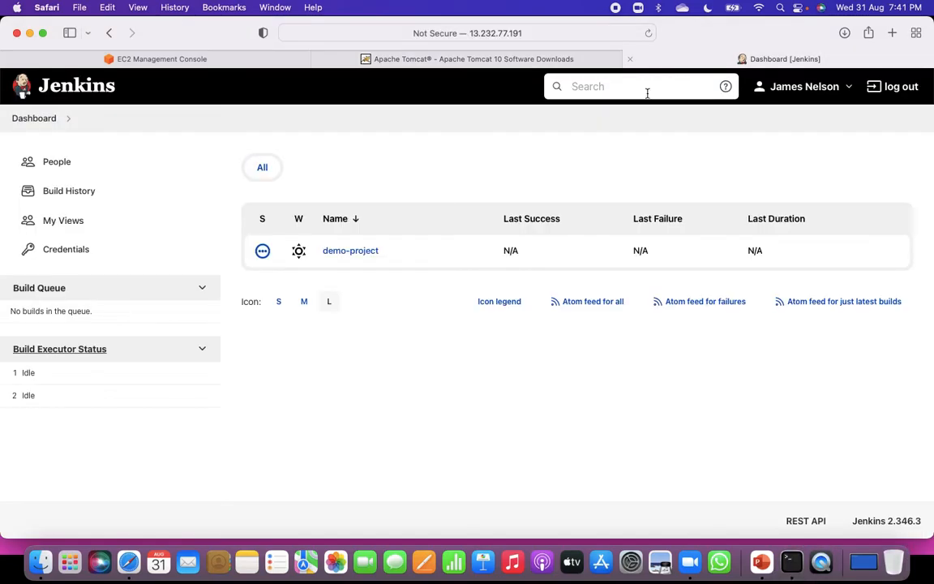
click(175, 58)
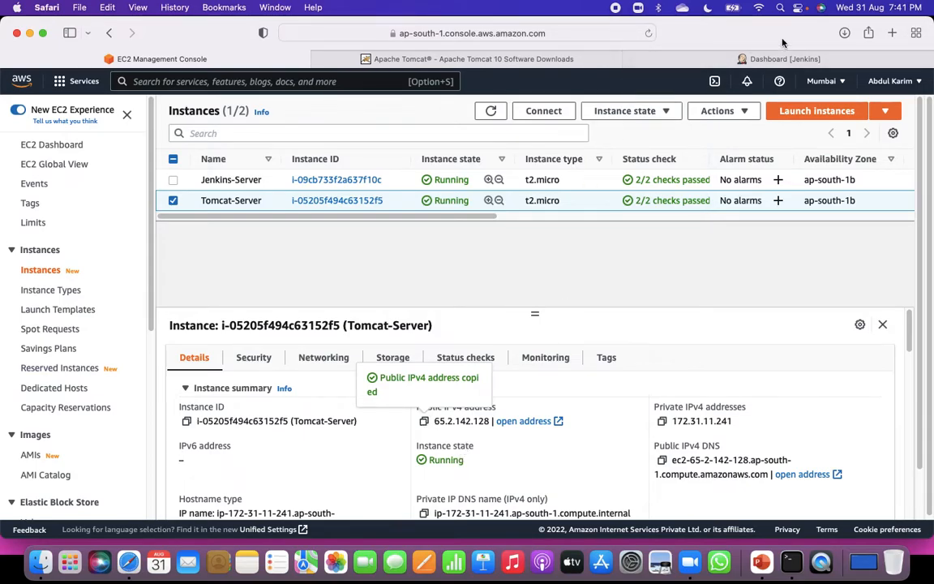
key(super+t)
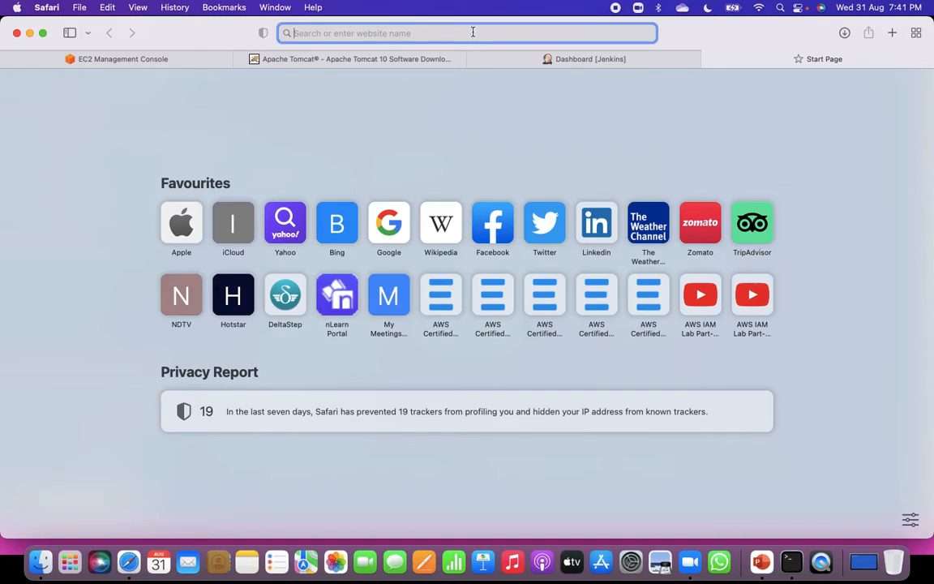
text(65.2.142.128)
key(Down)
text(:8080)
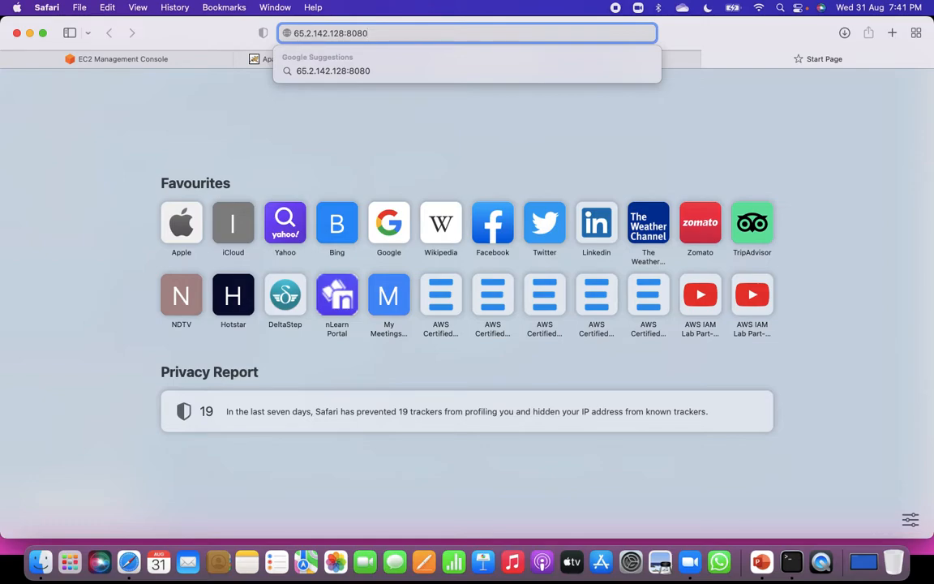
key(Return)
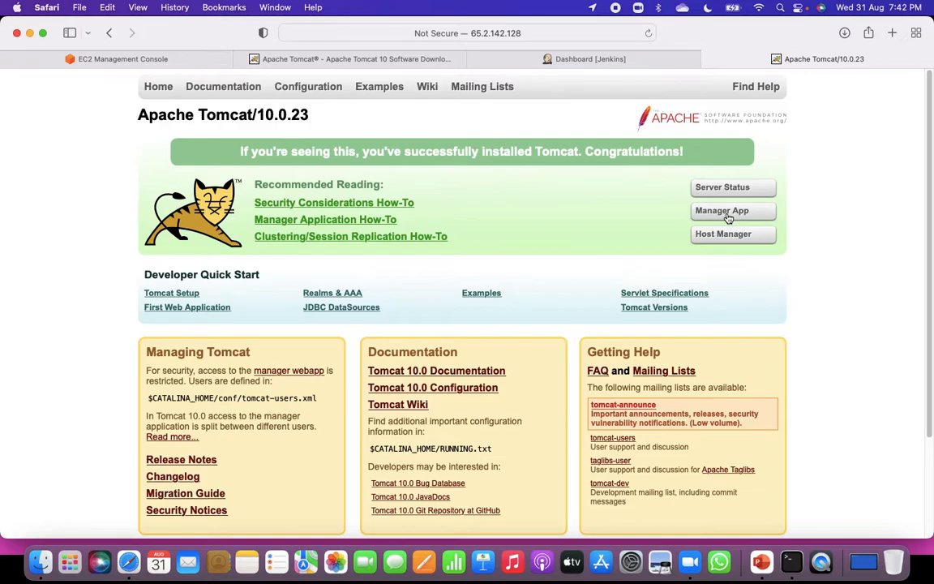
click(727, 212)
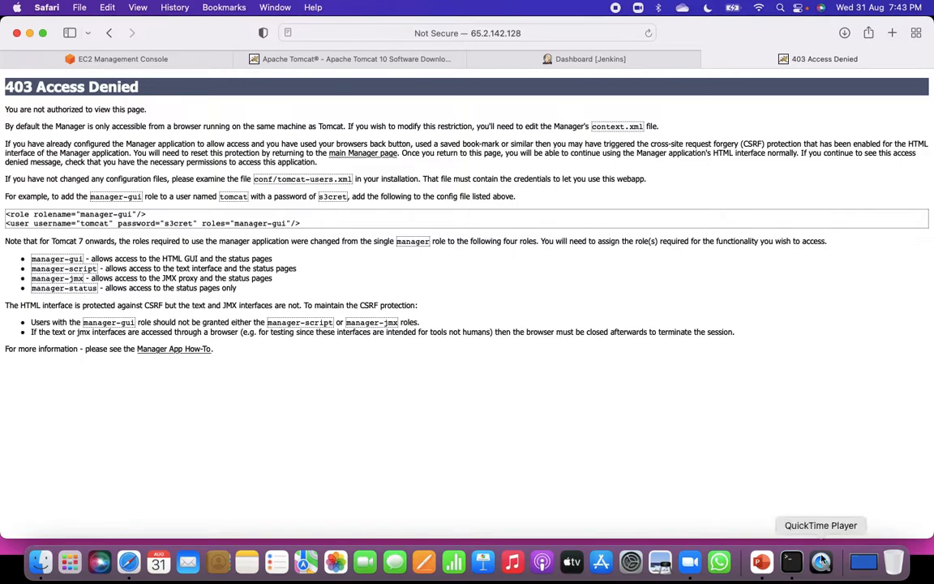
Switch back to Terminal, move from bin up to the tomcat directory and into conf, and list its files with ls.
key(super+Tab)
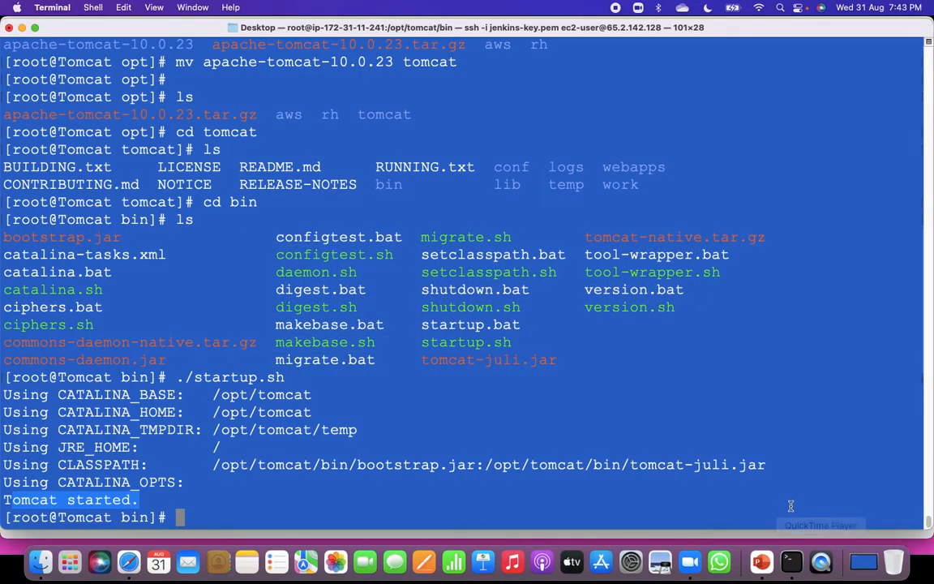
click(727, 415)
text(cd ..)
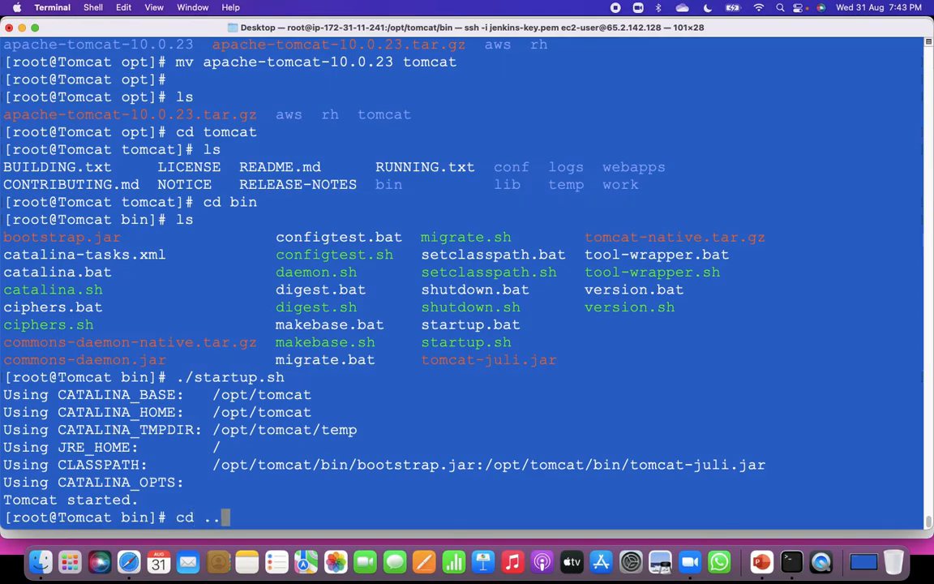
key(Return)
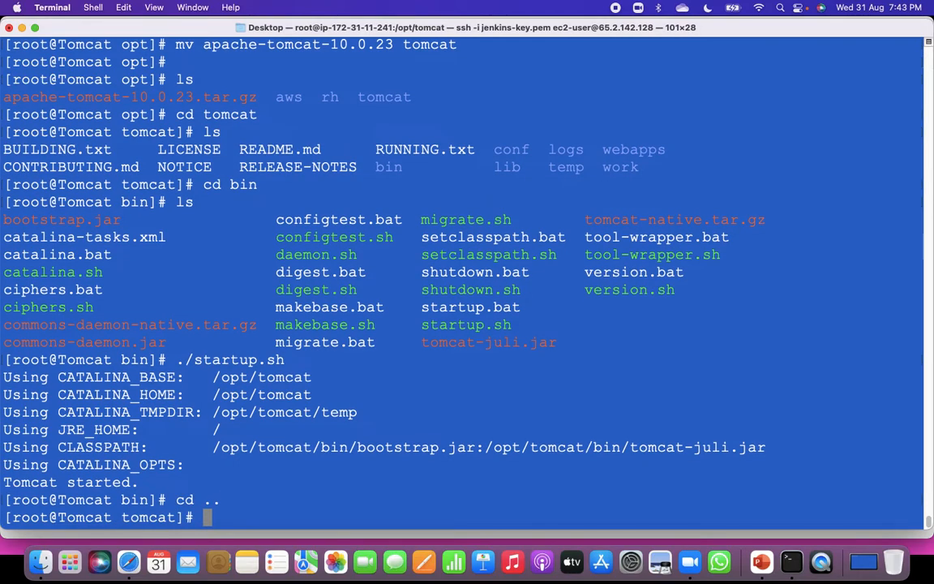
text(cd conf)
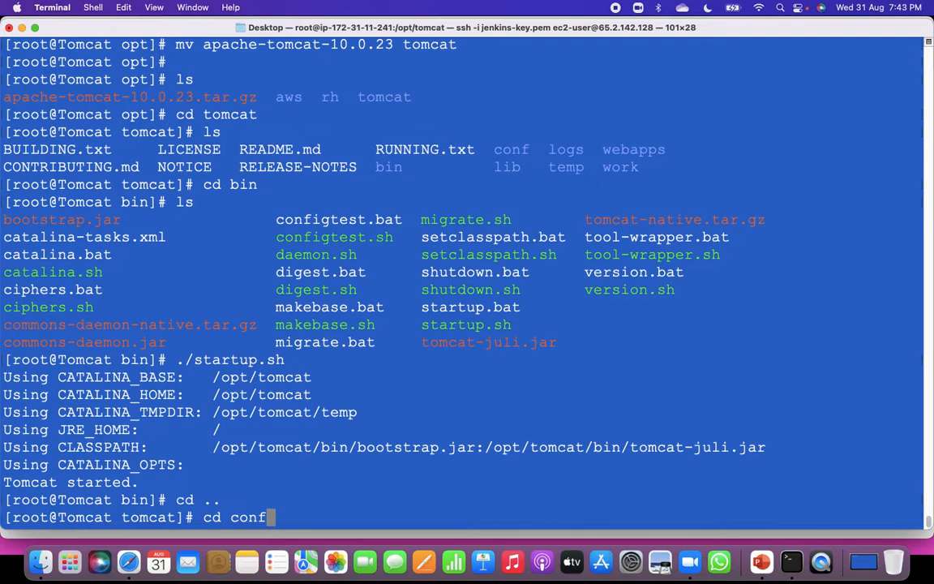
key(Return)
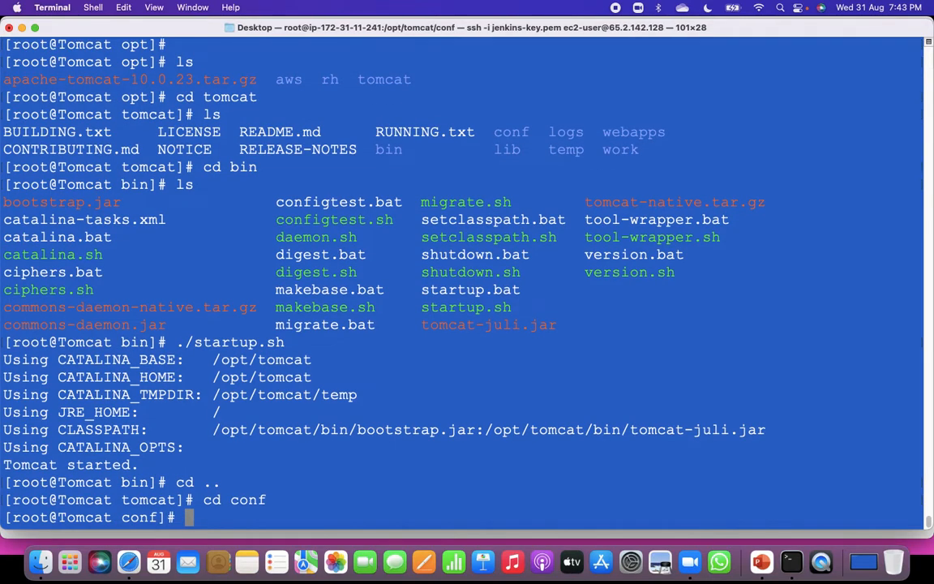
text(ls)
key(Return)
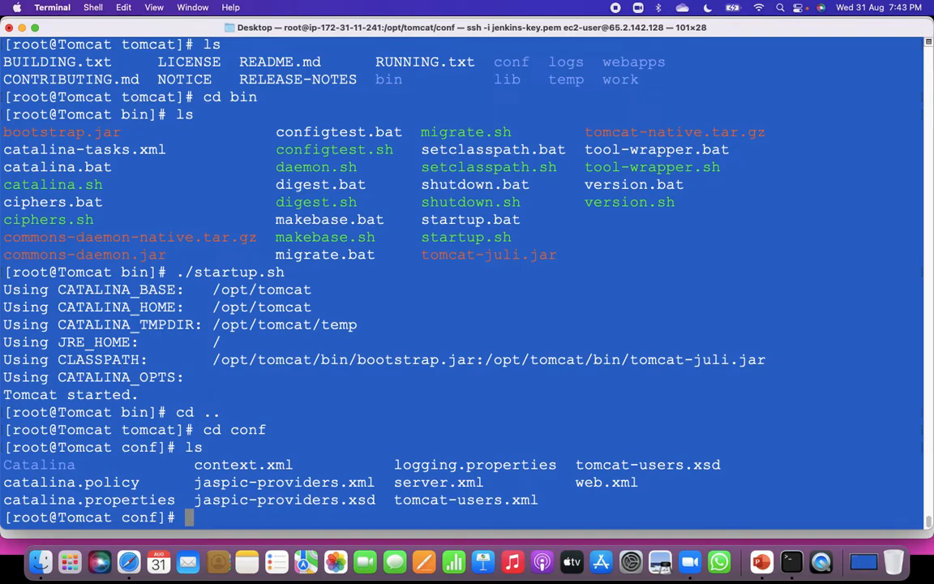
Open tomcat-users.xml from the conf directory in the vi editor.
text(vi)
drag(396, 500, 541, 501)
key(super+c)
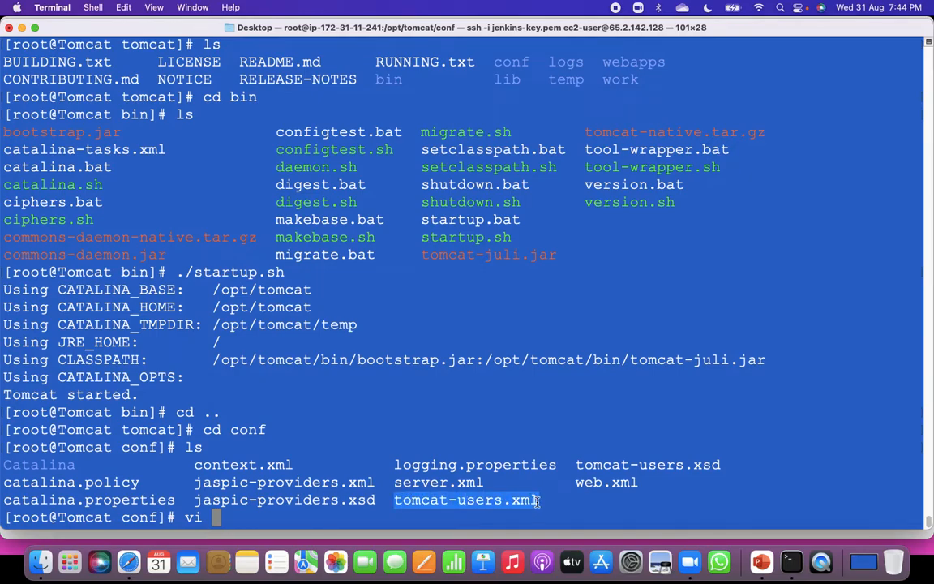
click(380, 516)
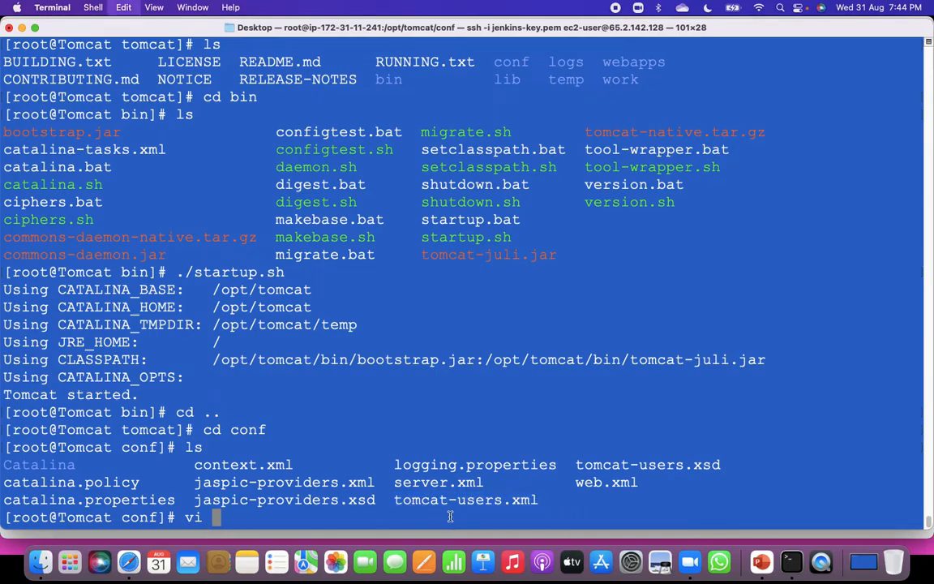
key(super+v)
key(Return)
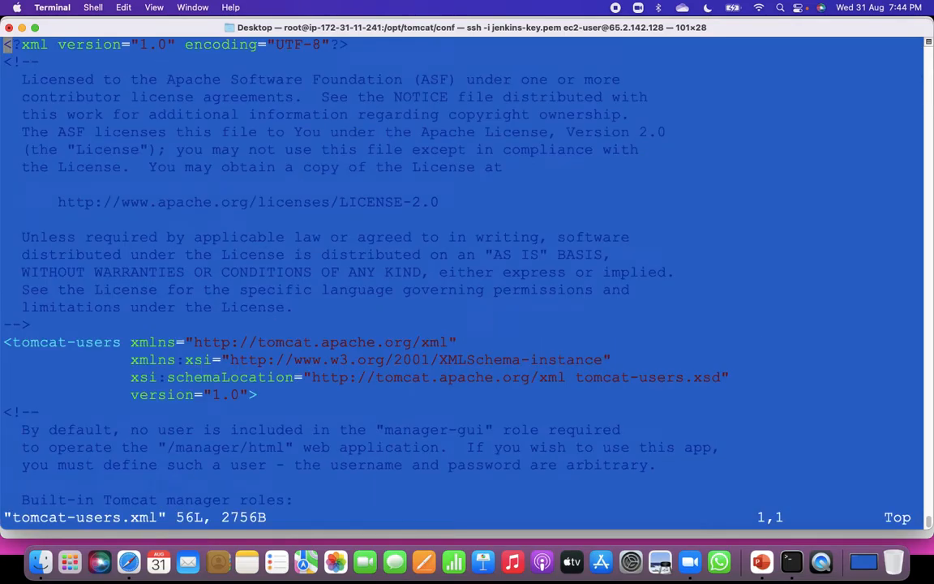
Examine the built-in manager roles and the commented-out sample user entries in tomcat-users.xml, and quit vi without making changes.
key(i)
key(Down)
key(Down)
key(Down)
key(Down)
key(Down)
key(Down)
key(Down)
key(Down)
key(Down)
key(Down)
key(Down)
key(Down)
key(Down)
key(Down)
key(Down)
key(Down)
key(Down)
key(Down)
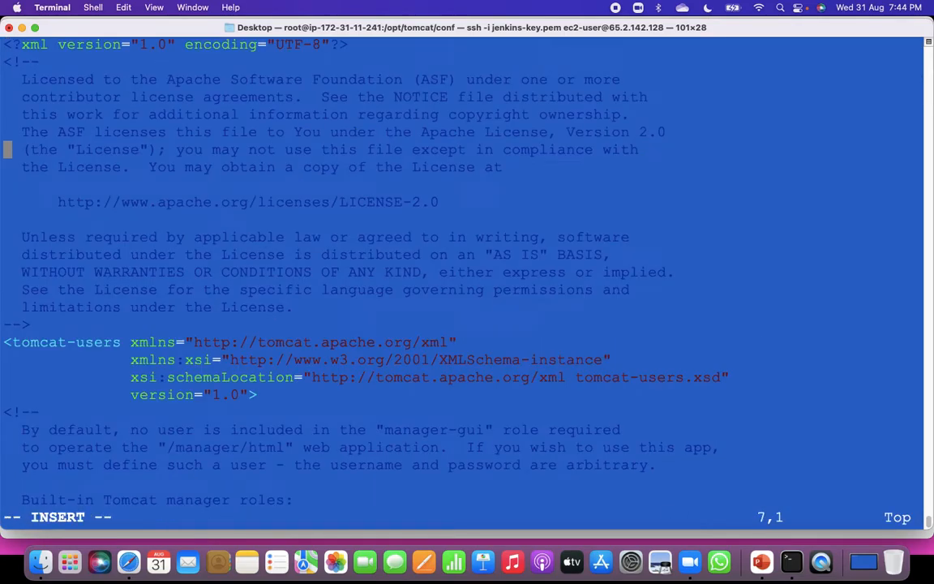
key(Down)
key(Down)
key(Down)
key(Down)
key(Down)
key(Down)
key(Down)
key(Down)
key(Down)
key(Down)
key(Down)
key(Down)
key(Down)
key(Down)
key(Down)
key(Down)
key(Down)
key(Down)
key(Down)
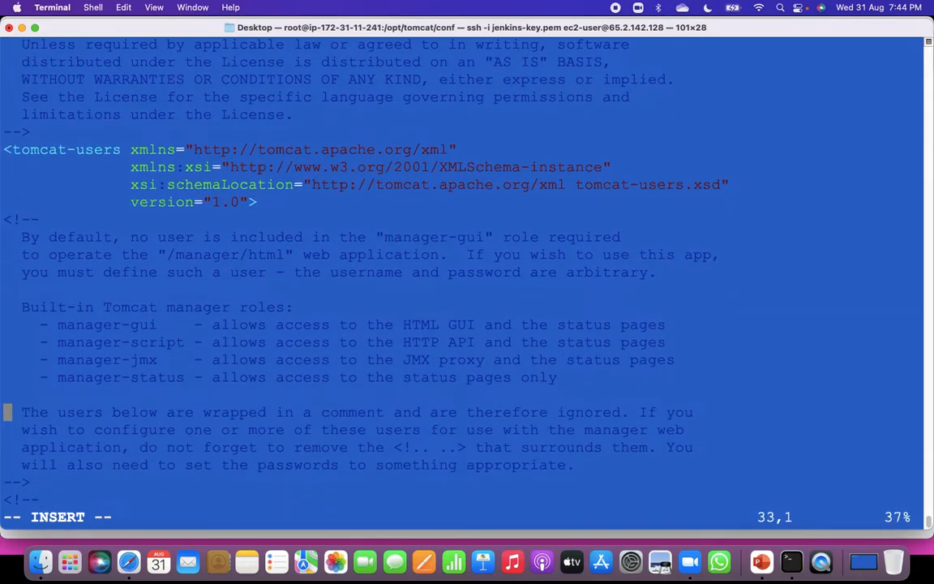
key(Down)
key(Down)
key(Down)
key(Down)
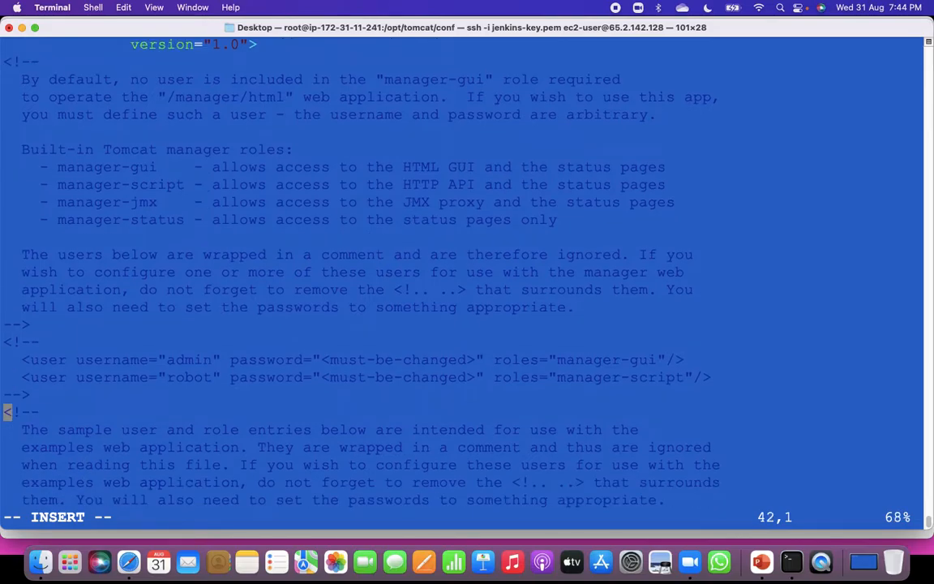
key(Down)
key(Down)
key(Down)
key(Down)
key(Down)
key(Down)
key(Down)
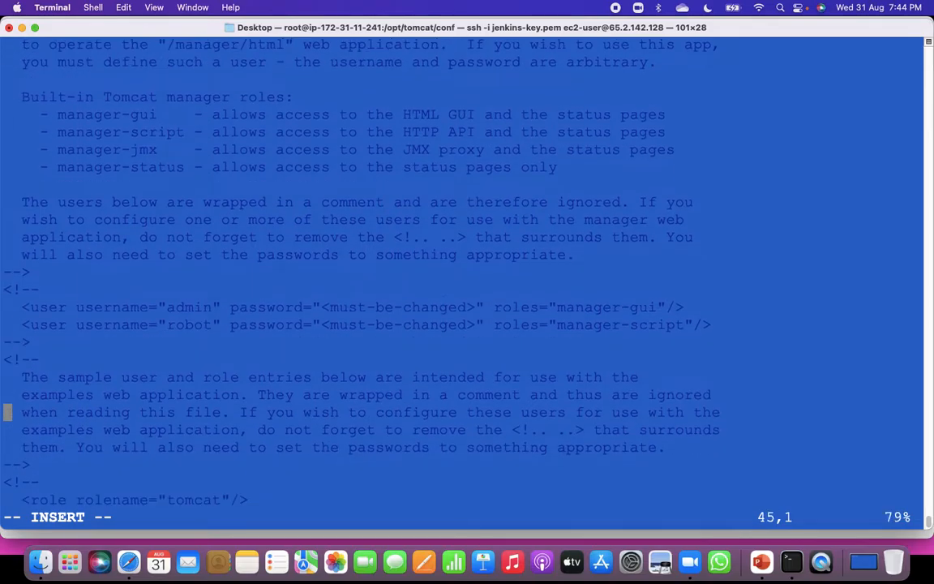
key(Down)
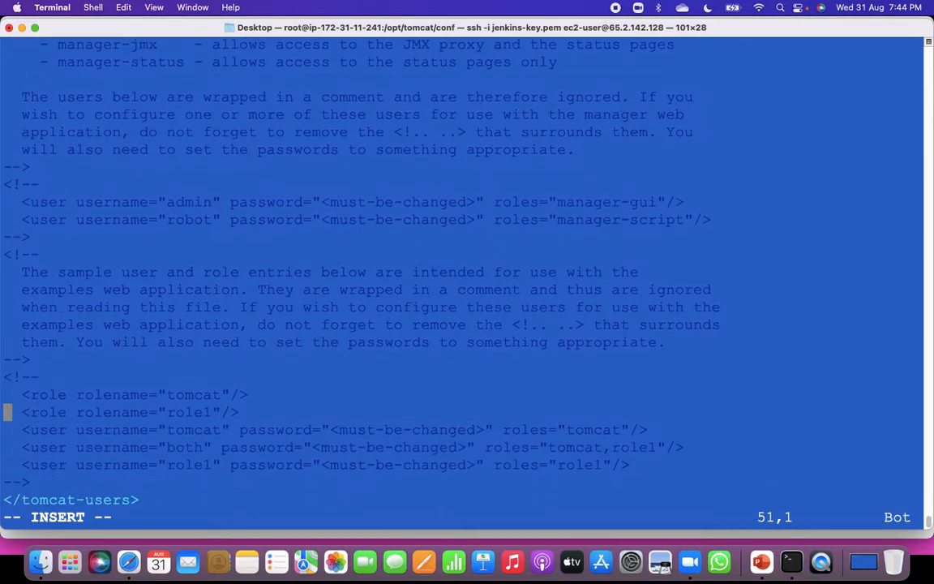
key(Up)
key(Up)
key(Up)
key(Up)
key(Up)
key(Up)
key(Up)
key(Up)
key(Up)
key(Up)
key(Up)
key(Up)
key(Up)
key(Up)
key(Down)
key(Down)
key(Up)
key(Right)
key(Right)
key(Up)
key(Up)
key(Up)
key(Up)
key(Up)
key(Up)
key(Up)
key(Up)
key(Up)
key(Up)
key(Up)
key(Up)
key(Up)
key(Up)
key(Up)
key(Up)
key(Up)
key(Up)
key(Up)
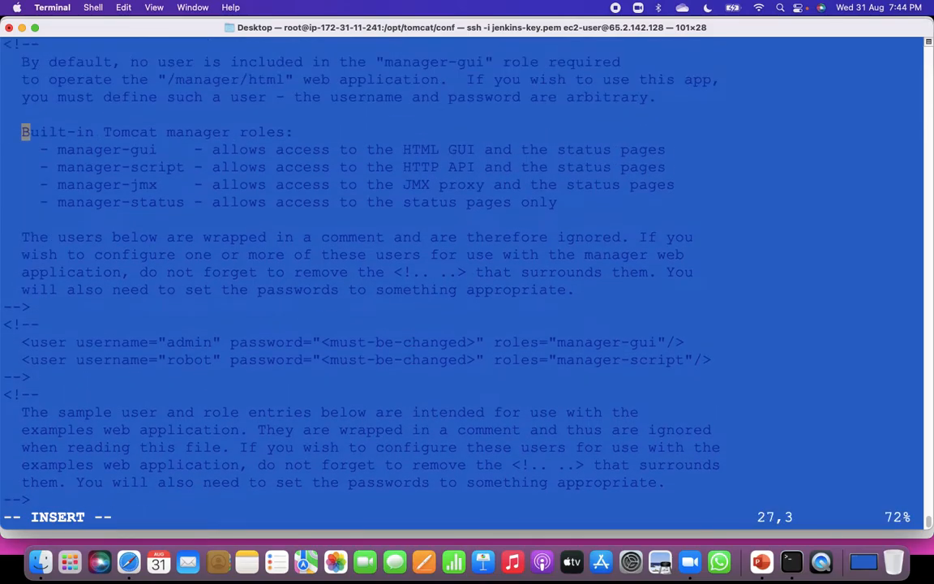
key(Up)
key(Up)
key(Up)
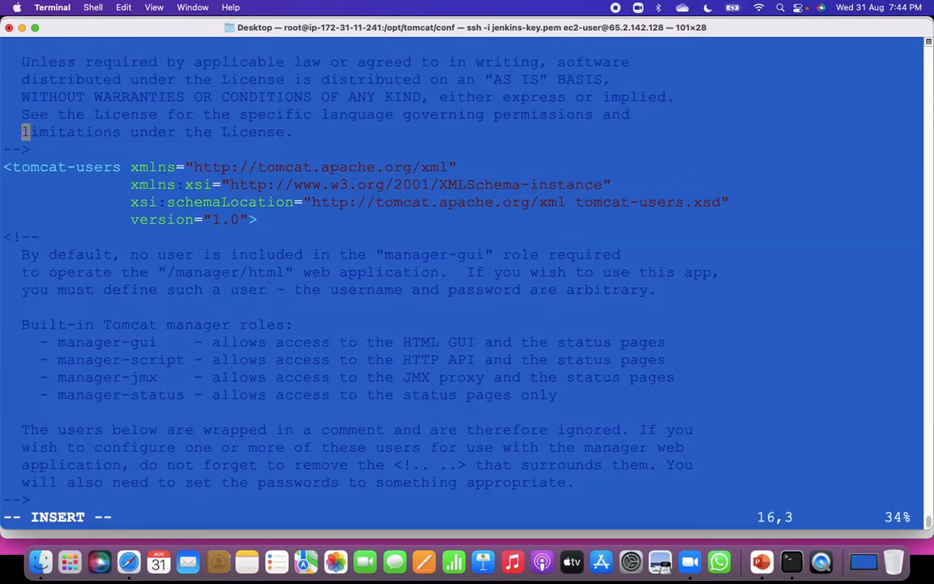
key(Escape)
text(:q)
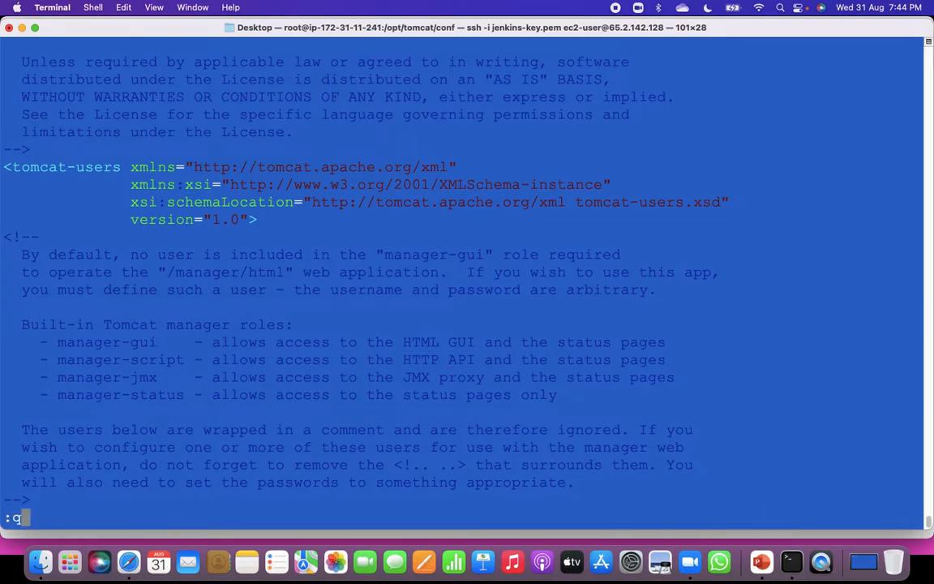
key(Return)
key(Return)
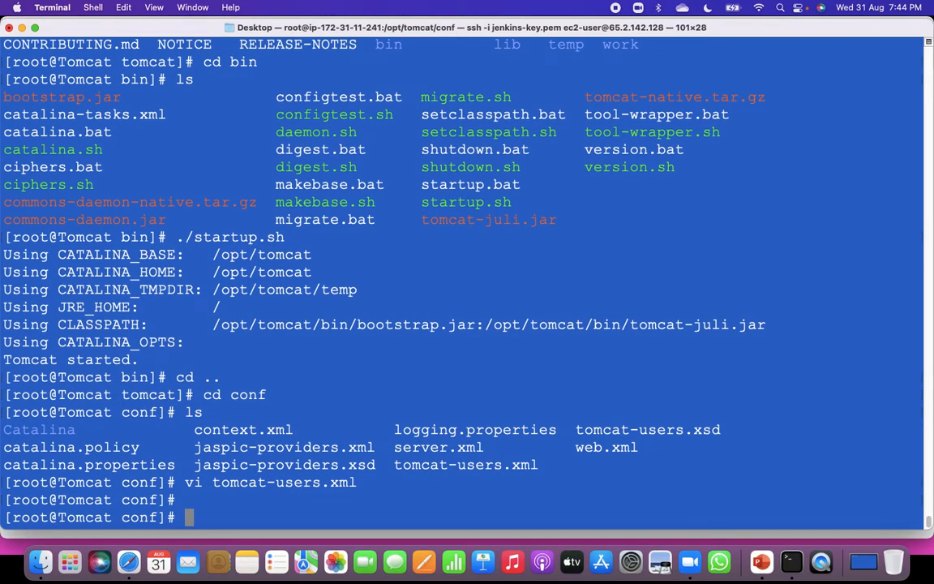
Search the whole filesystem for context.xml files with find / -name context.xml.
text(find )
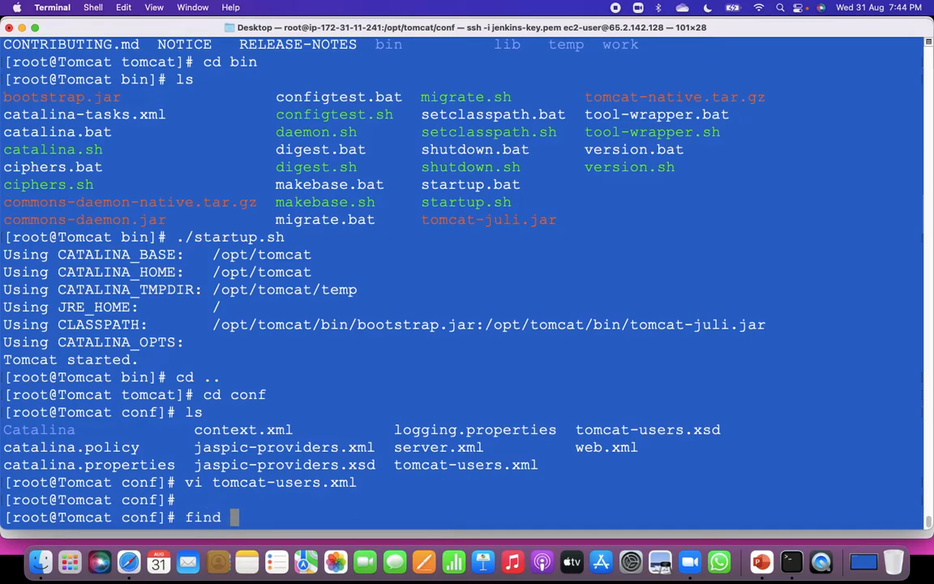
text(/ -name )
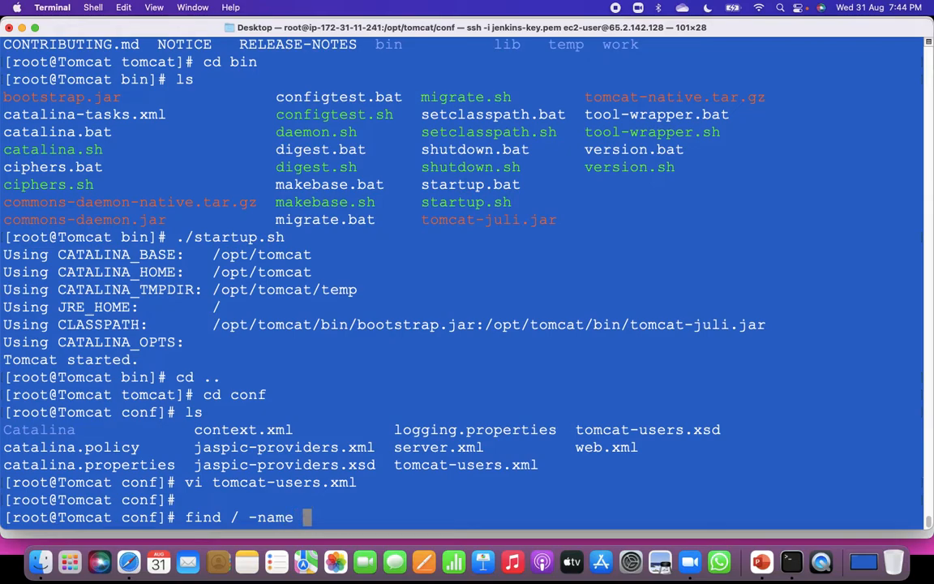
text(context)
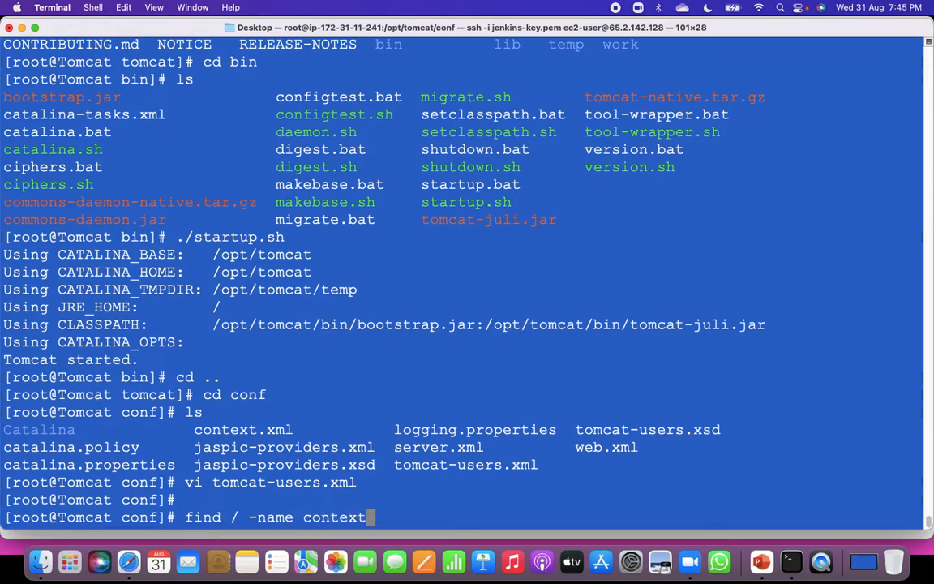
text(.xml)
key(Return)
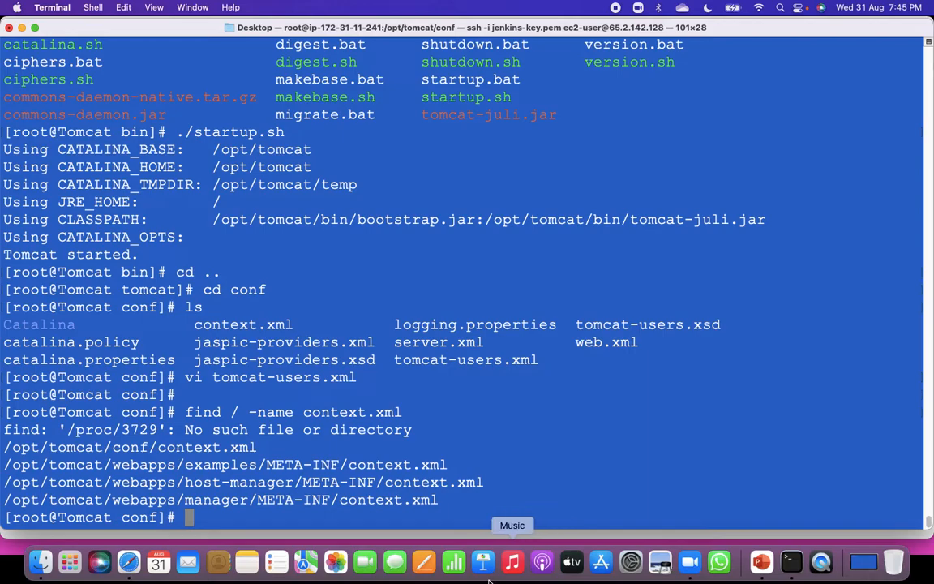
drag(5, 446, 242, 466)
click(196, 417)
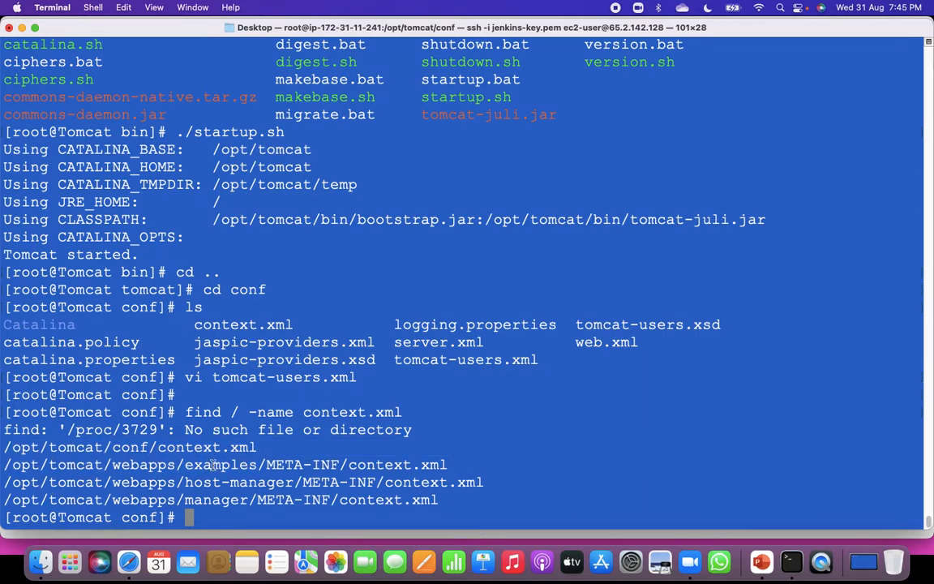
drag(7, 482, 432, 500)
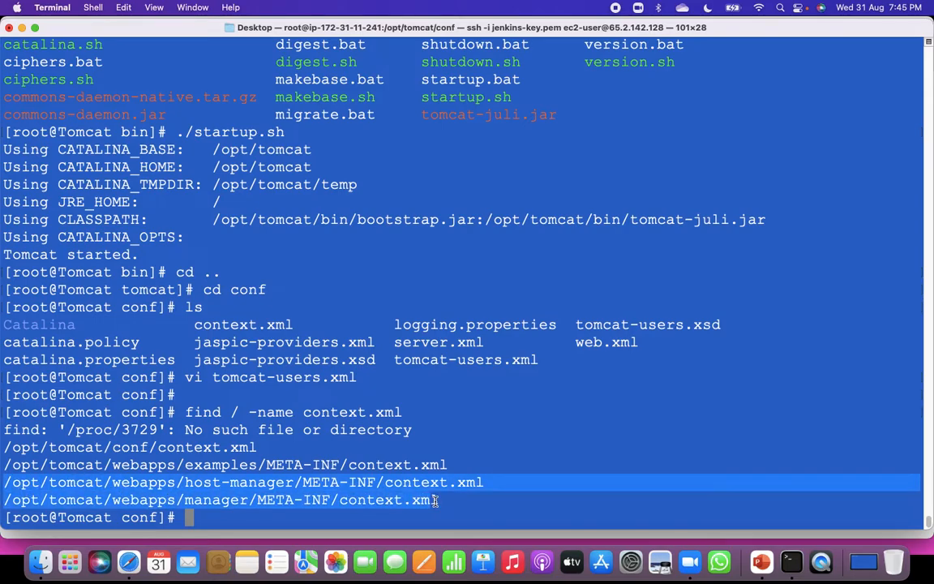
click(483, 493)
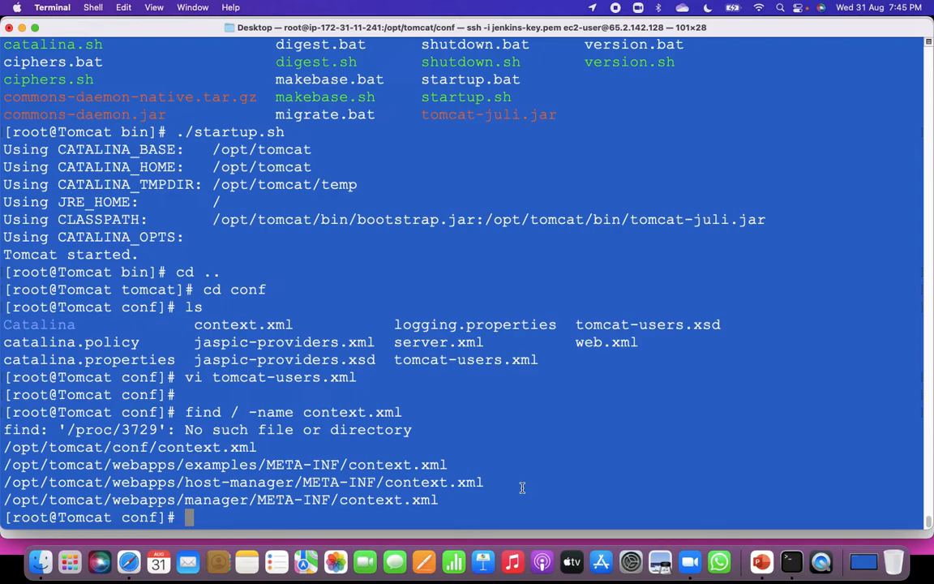
Open /opt/tomcat/webapps/host-manager/META-INF/context.xml in the vi editor, reusing the path from the find output.
text(vi)
drag(3, 482, 501, 486)
key(super+c)
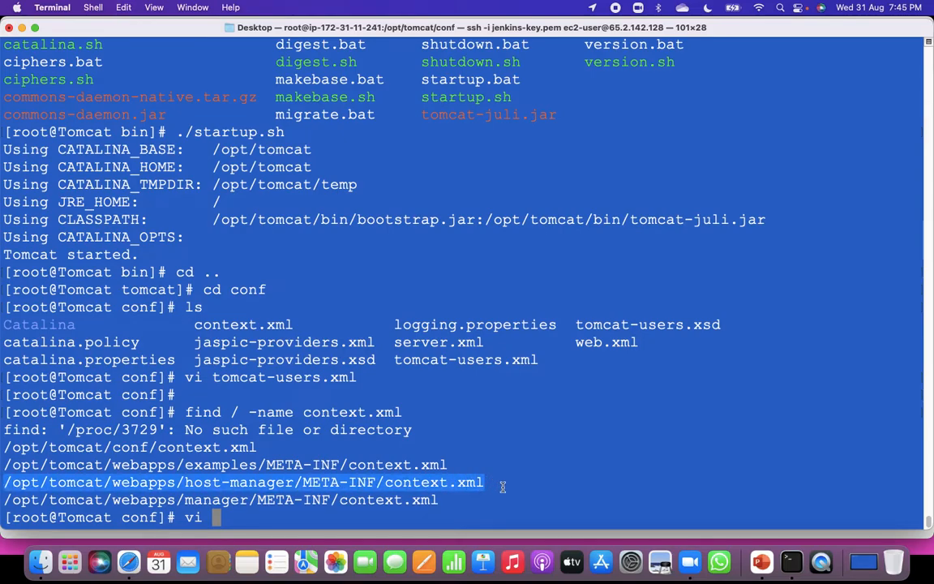
click(528, 497)
key(super+v)
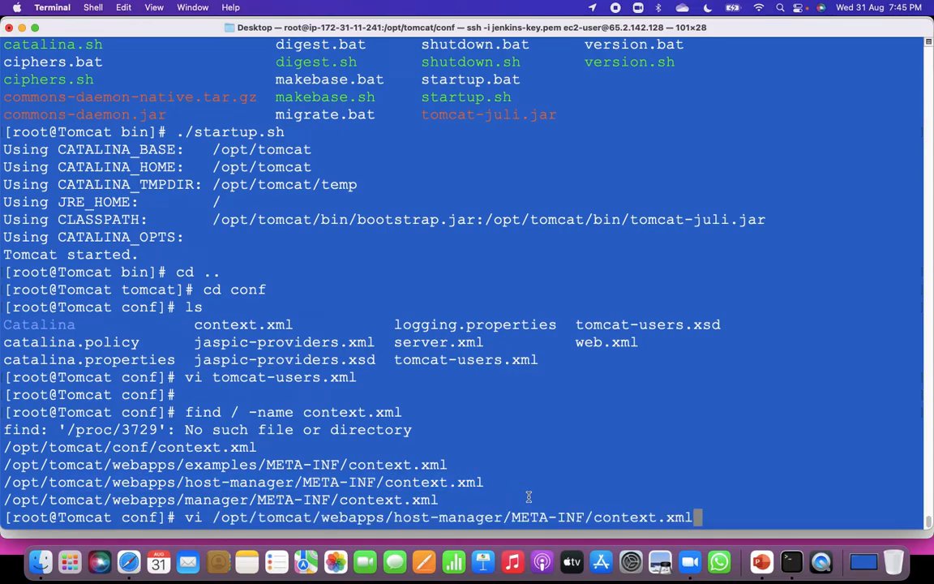
key(Return)
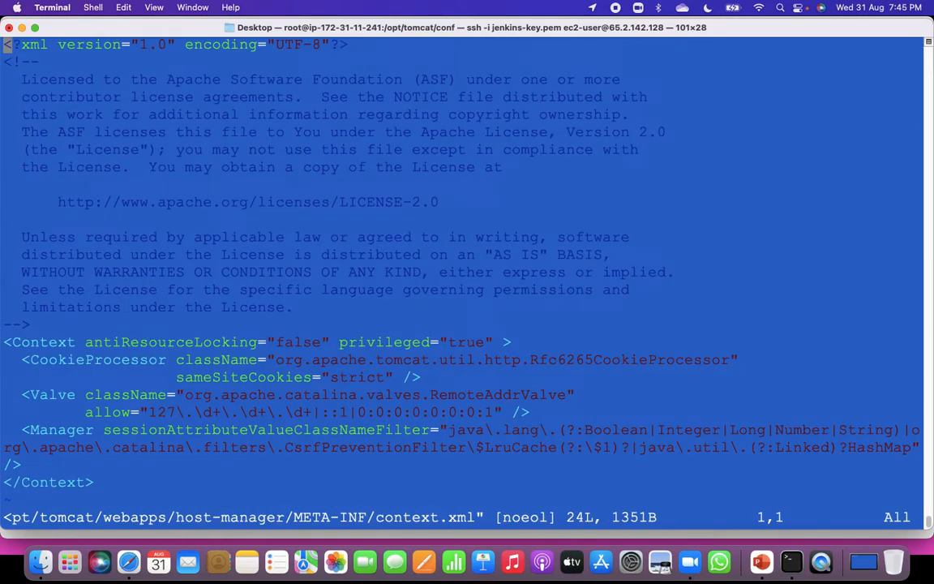
Enter insert mode in the host-manager context.xml, place the cursor at the start of the RemoteAddrValve line, and highlight its allow address pattern.
key(i)
key(Down)
key(Down)
key(Down)
key(Down)
key(Down)
key(Down)
key(Down)
key(Down)
key(Down)
key(Down)
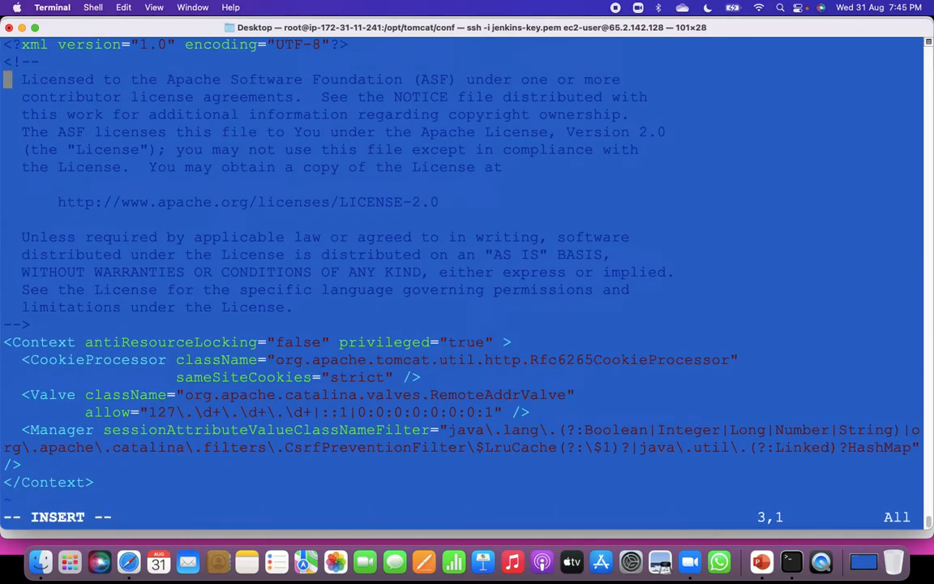
key(Down)
key(Down)
key(Down)
key(Down)
key(Down)
key(Down)
key(Down)
key(Down)
key(Down)
key(Down)
drag(149, 411, 501, 411)
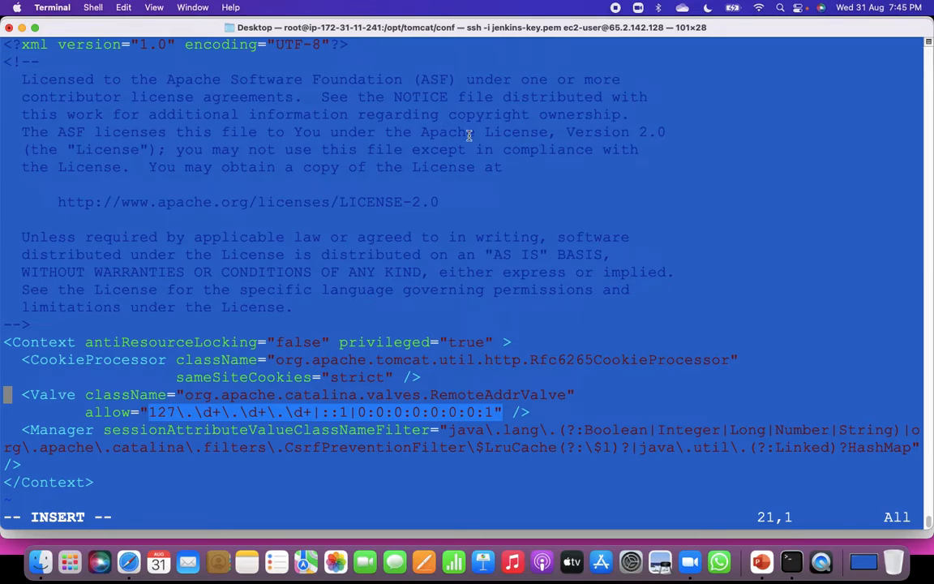
Comment out the two-line RemoteAddrValve element in the host-manager context.xml by wrapping it in <!-- and -->.
click(439, 192)
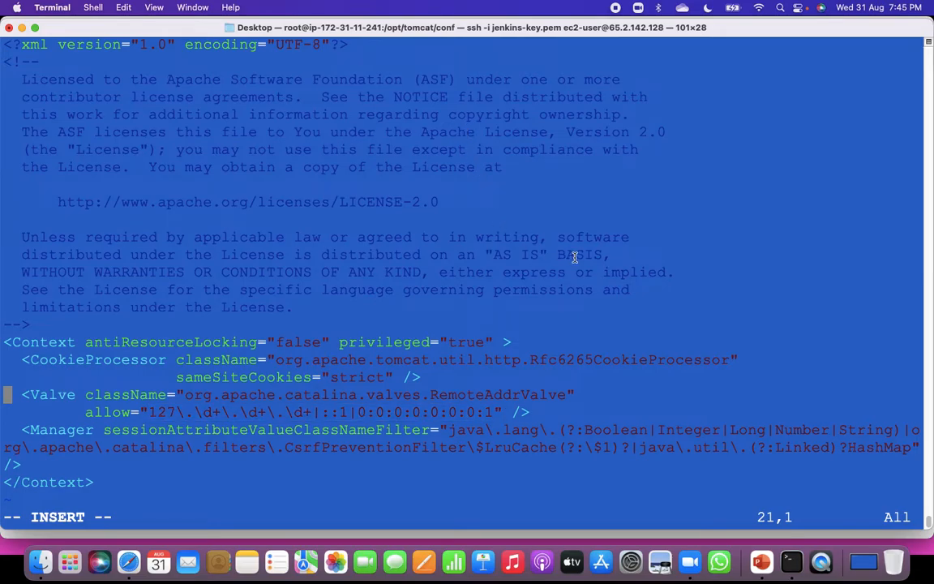
text(<  )
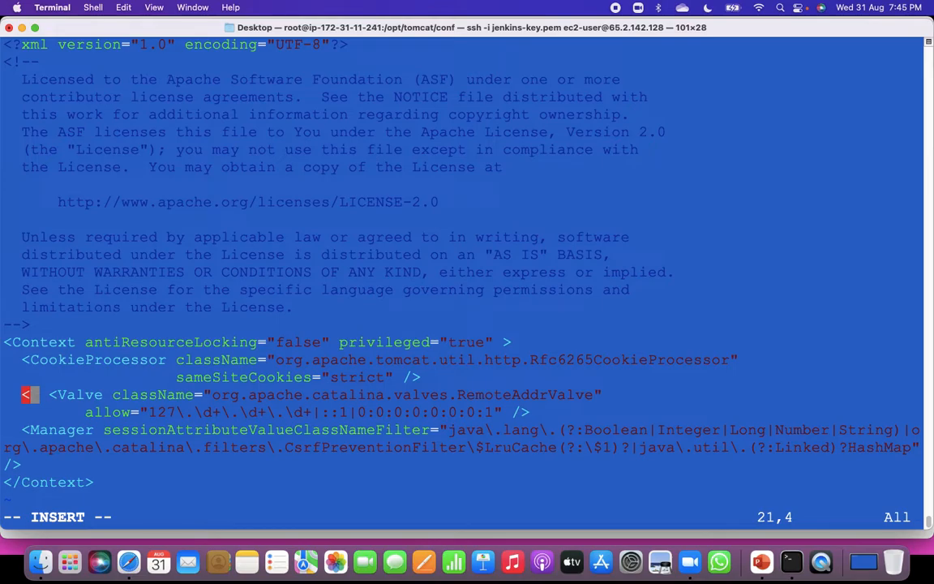
text(!)
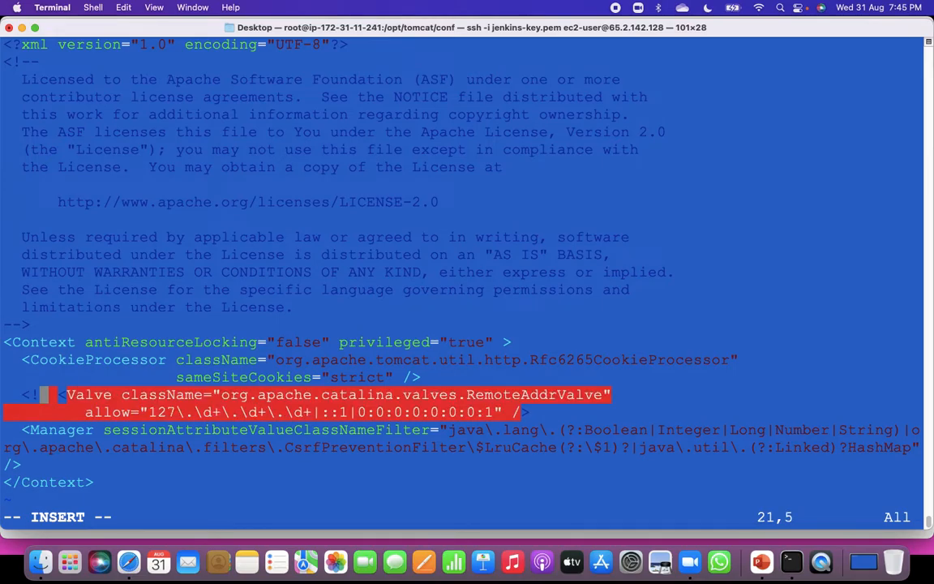
text(--)
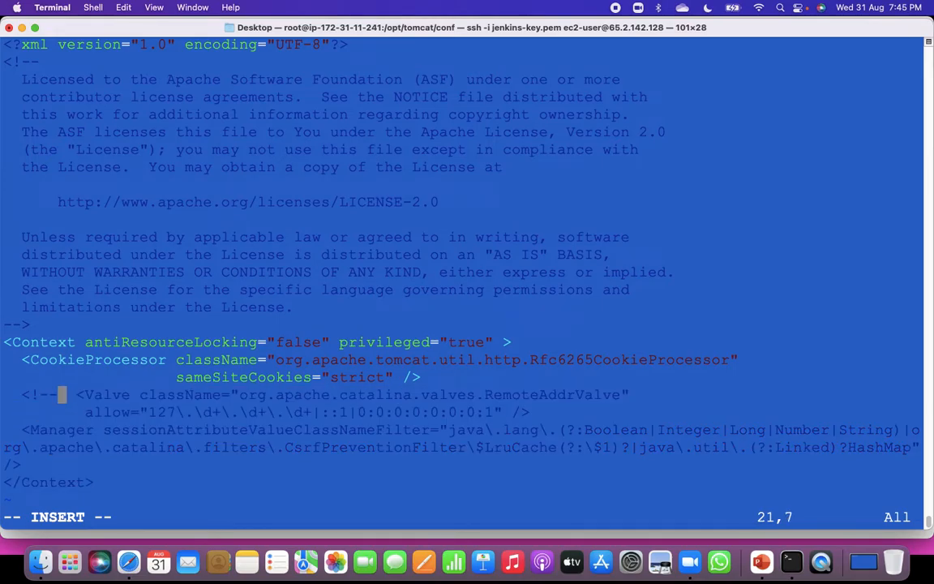
key(Down)
key(Right)
key(Right)
key(Right)
key(Right)
key(Right)
key(Right)
key(Right)
key(Right)
key(Right)
key(Right)
key(Right)
key(Right)
key(Right)
key(Right)
key(Right)
key(Right)
key(Right)
key(Right)
key(Right)
key(Right)
key(Right)
key(Right)
key(Right)
key(Right)
key(Right)
key(Right)
key(Right)
key(Right)
key(Right)
key(Right)
key(Right)
key(Right)
key(Right)
key(Right)
key(Right)
key(Right)
key(Right)
key(Right)
key(Right)
key(Right)
key(Right)
key(Right)
key(Right)
key(Right)
key(Right)
key(Right)
key(Right)
key(Right)
key(Right)
text(-->)
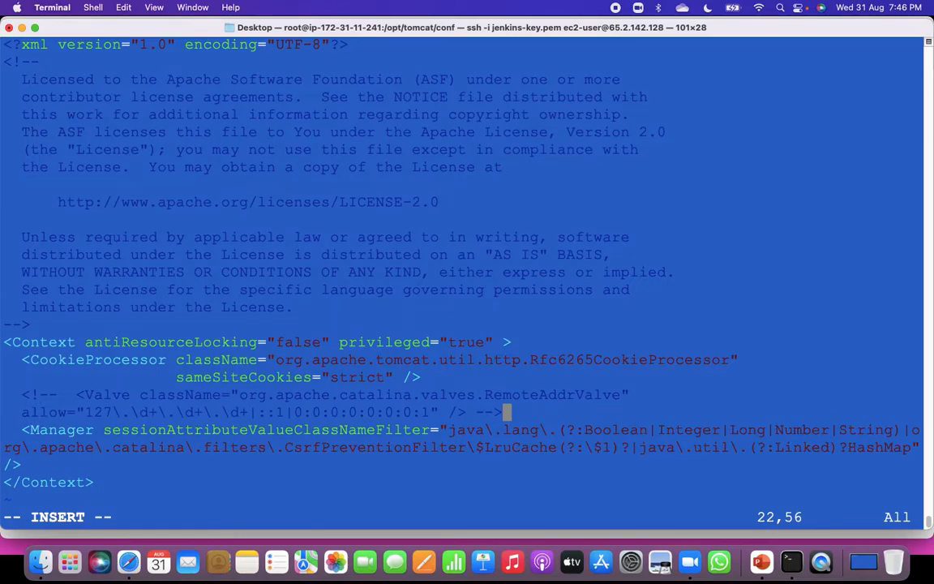
Save the host-manager context.xml and quit vi with :wq.
key(Escape)
text(:wq)
key(Return)
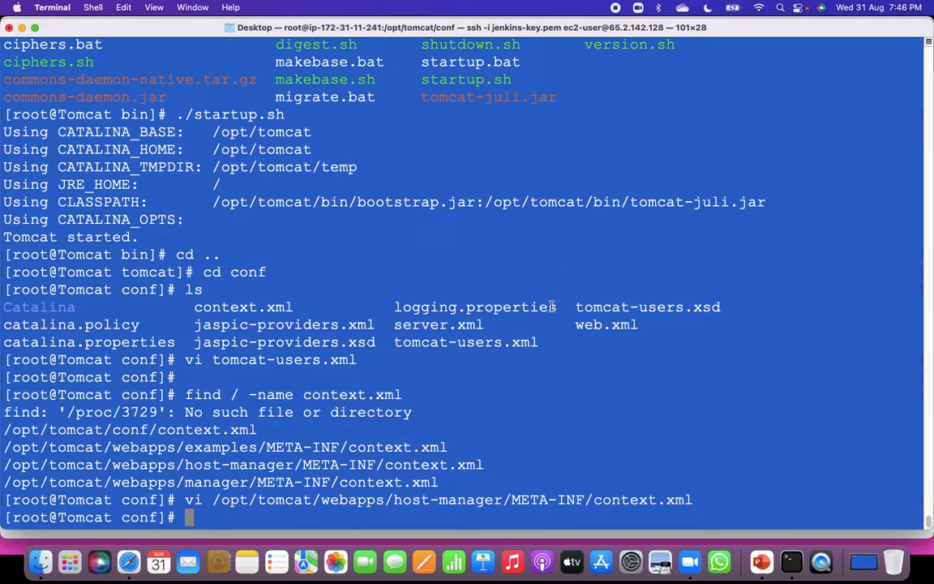
Open /opt/tomcat/webapps/manager/META-INF/context.xml in vi, reusing the path from the find output.
text(vi)
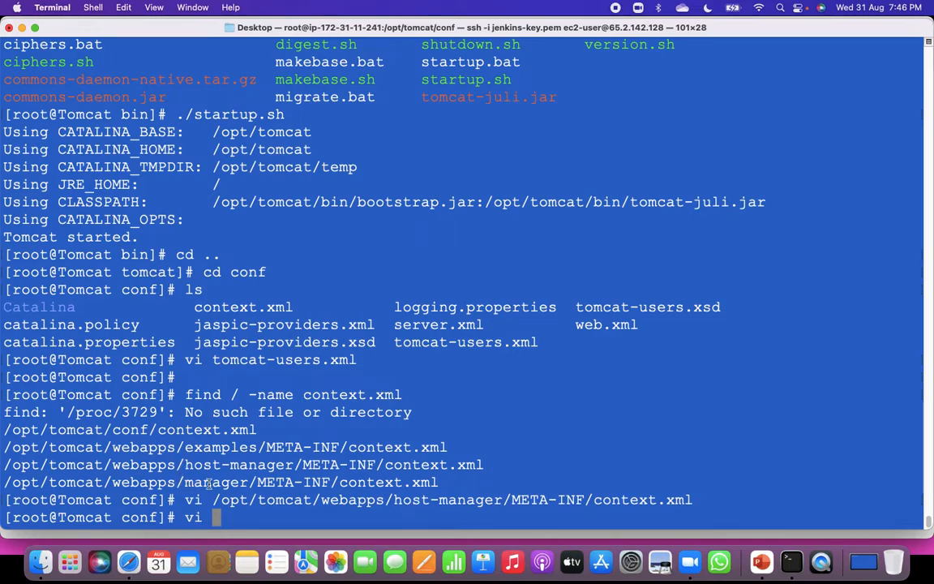
drag(4, 482, 619, 489)
key(super+c)
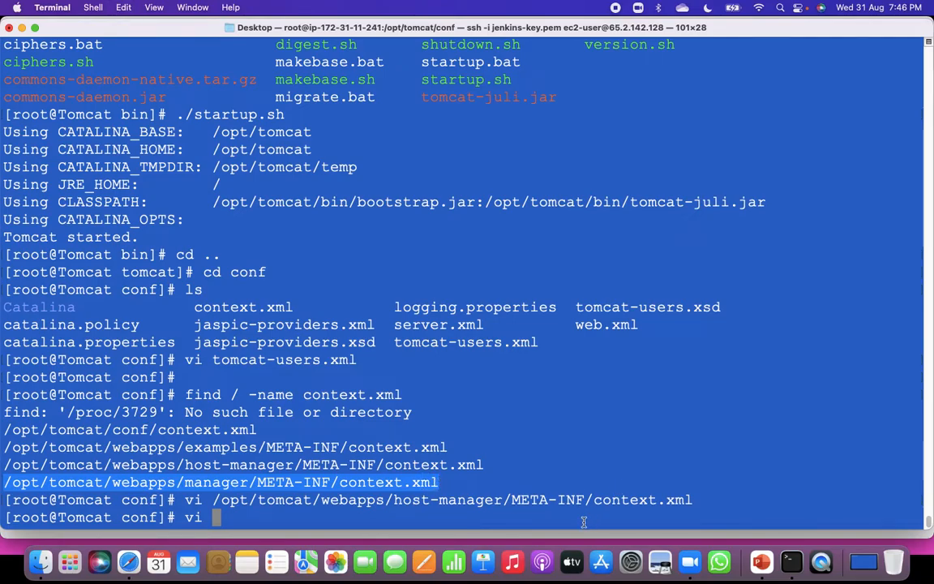
click(562, 464)
key(super+v)
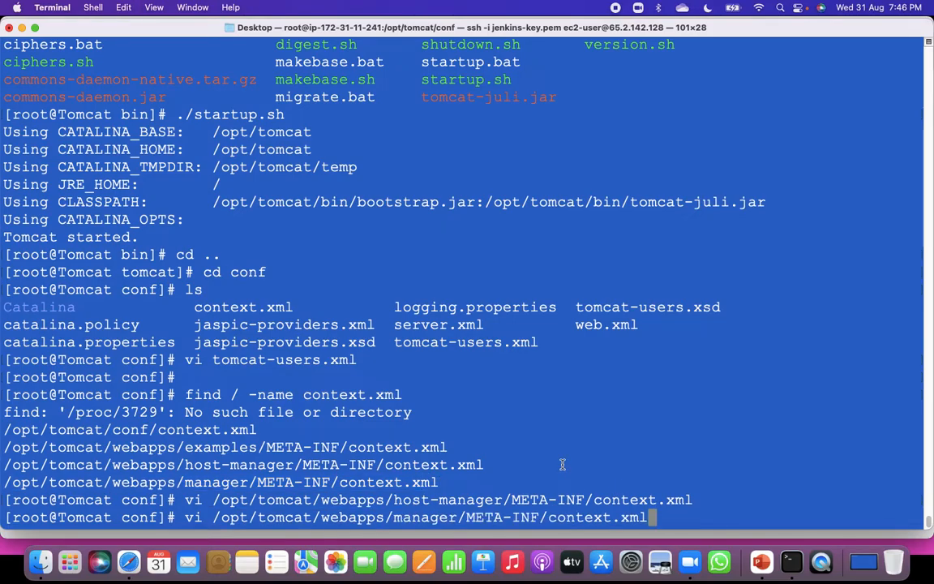
key(Return)
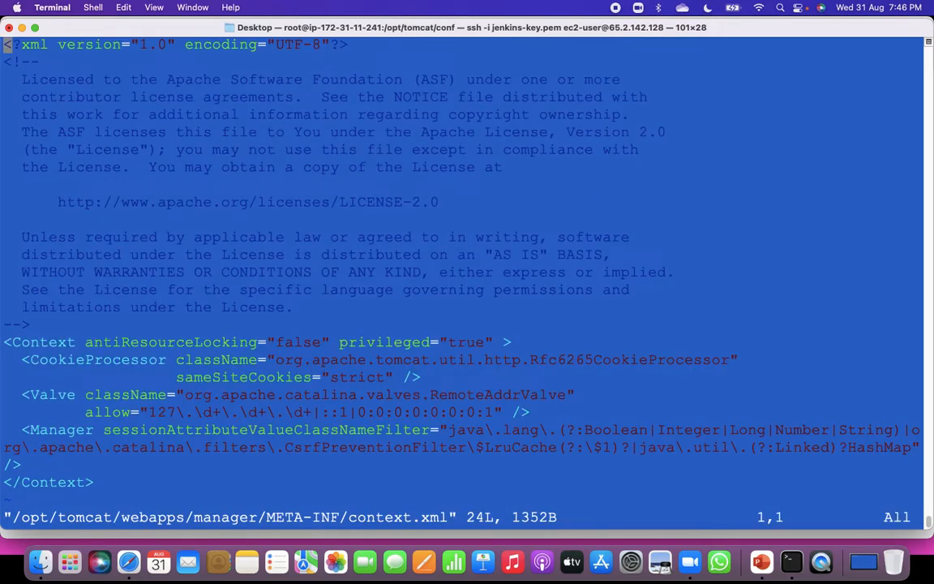
Enclose the RemoteAddrValve element and its allow attribute in the manager context.xml in a <!-- --> comment.
key(i)
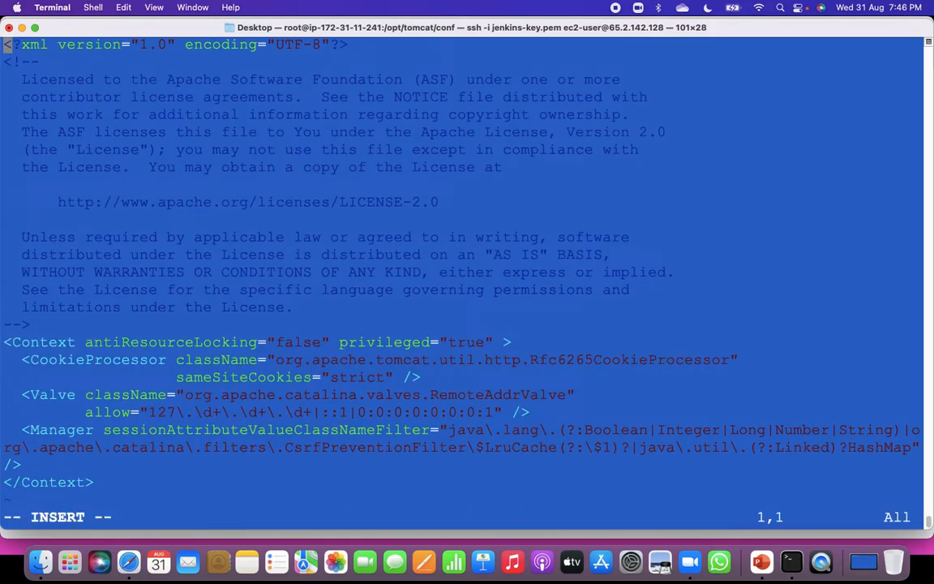
key(Down)
key(Down)
key(Down)
key(Down)
key(Down)
key(Down)
key(Down)
key(Down)
key(Down)
key(Down)
key(Down)
key(Down)
key(Down)
key(Down)
key(Down)
key(Down)
key(Down)
key(Down)
key(Down)
key(Down)
text(<)
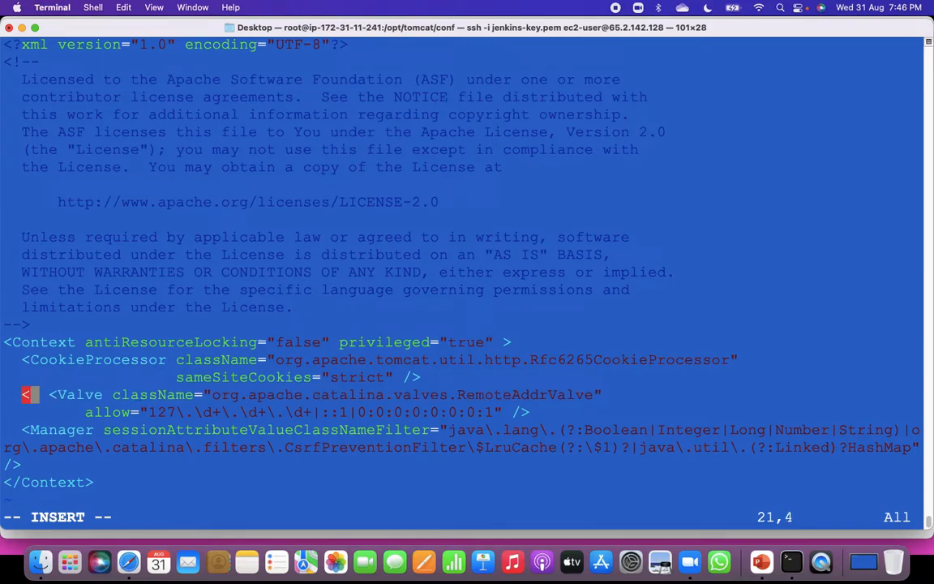
text(!)
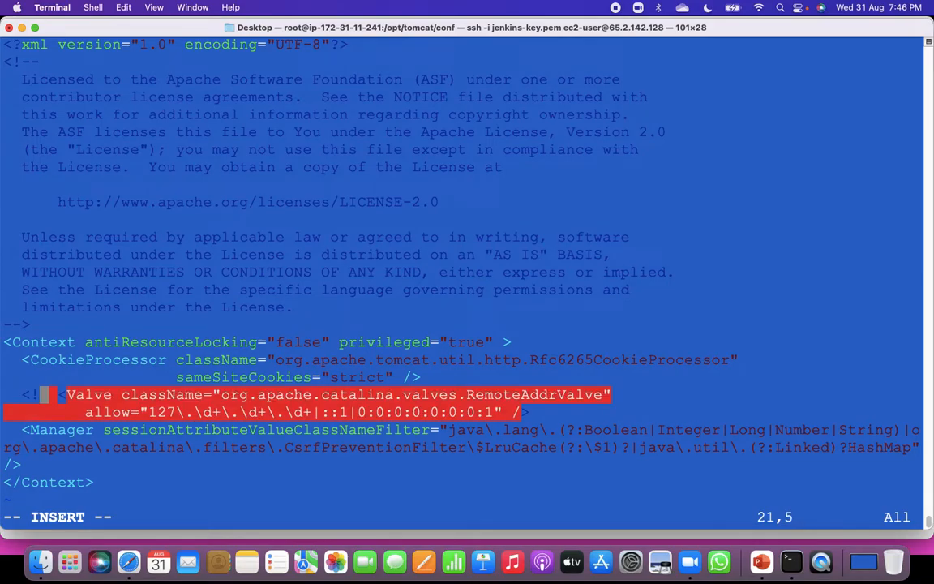
text(--)
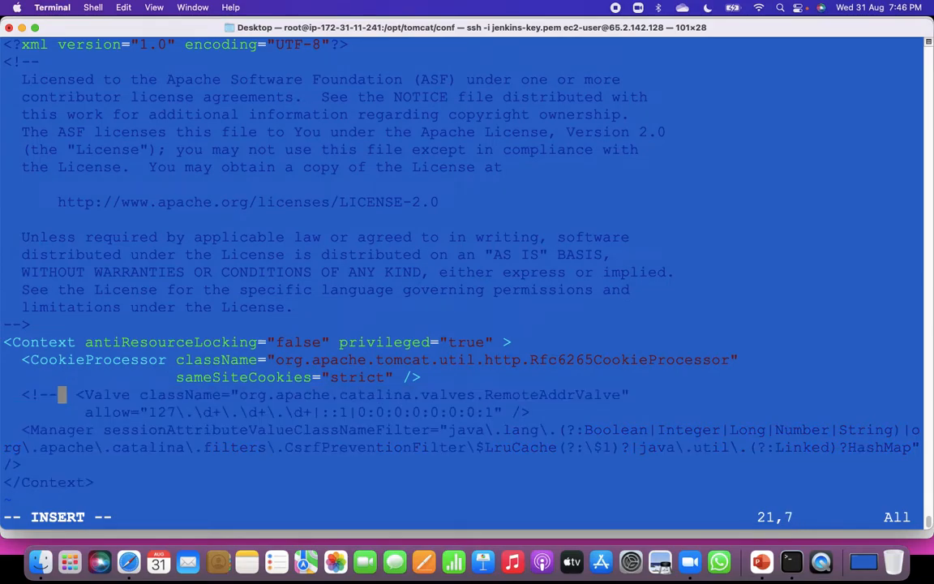
key(Down)
key(Right)
key(Right)
key(Right)
key(Right)
key(Right)
key(Right)
key(Right)
key(Right)
key(Right)
key(Right)
key(Right)
key(Right)
key(Right)
key(Right)
key(Right)
key(Right)
key(Right)
key(Right)
key(Right)
key(Right)
key(Right)
key(Right)
key(Right)
key(Right)
key(Right)
key(Right)
key(Right)
key(Right)
key(Right)
key(Right)
key(Right)
key(Right)
key(Right)
key(Right)
key(Right)
key(Right)
key(Right)
key(Right)
key(Right)
key(Right)
key(Right)
key(Right)
key(Right)
key(Right)
key(Right)
key(Right)
key(Right)
key(Right)
text(-->)
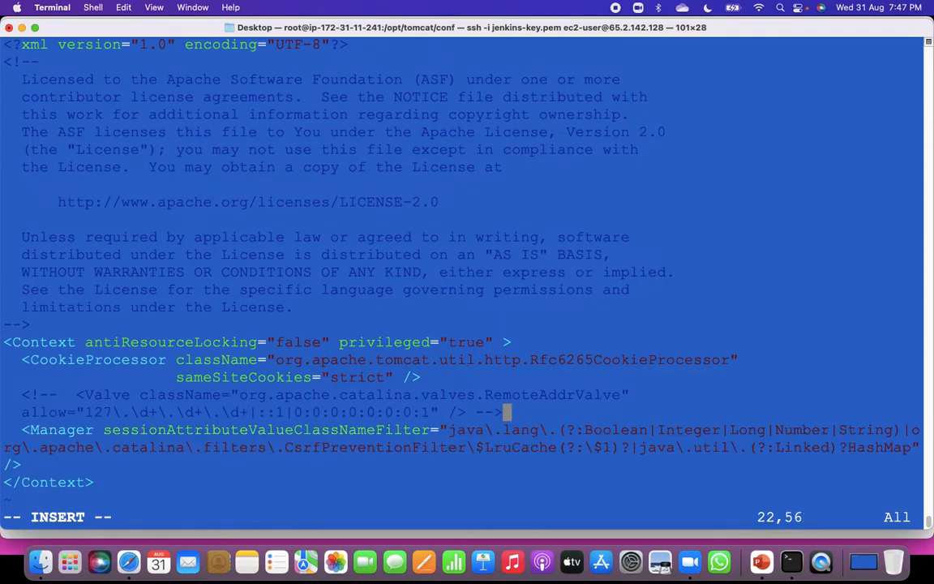
Write the manager context.xml and exit vi with :wq, returning to the shell prompt.
key(Escape)
text(:wq)
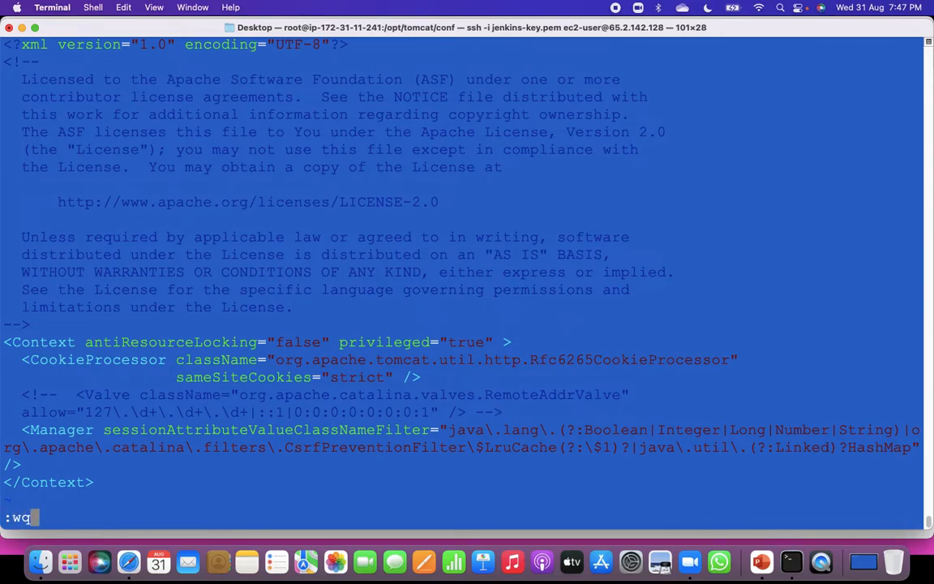
key(Return)
key(Return)
key(Return)
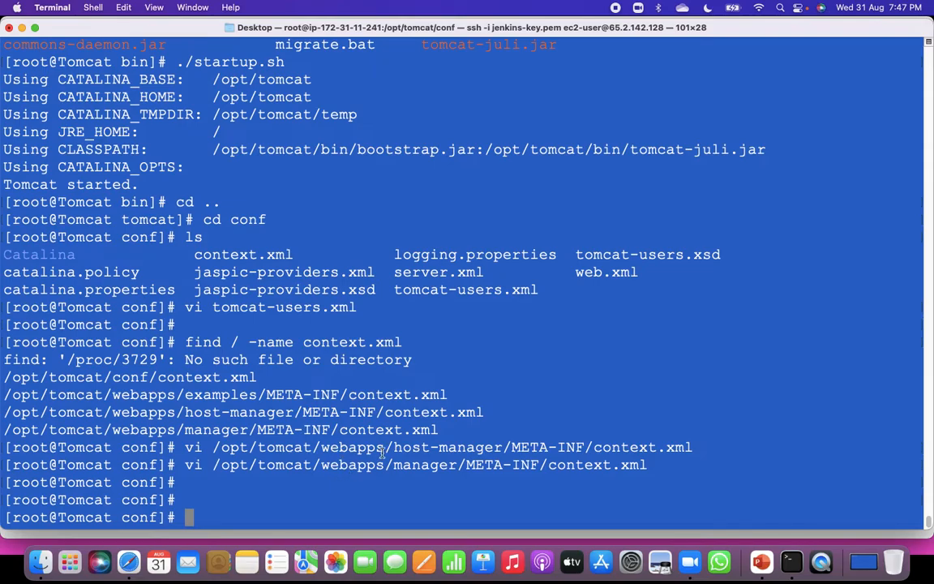
Change from conf to Tomcat's bin directory with cd .. and cd bin, and list its files with ls.
text(cd ..)
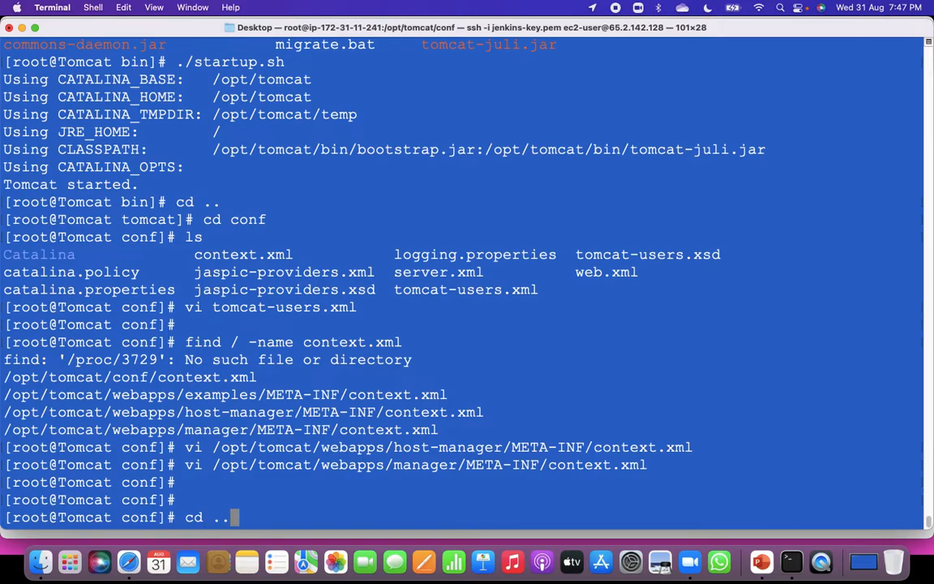
key(Return)
text(cd )
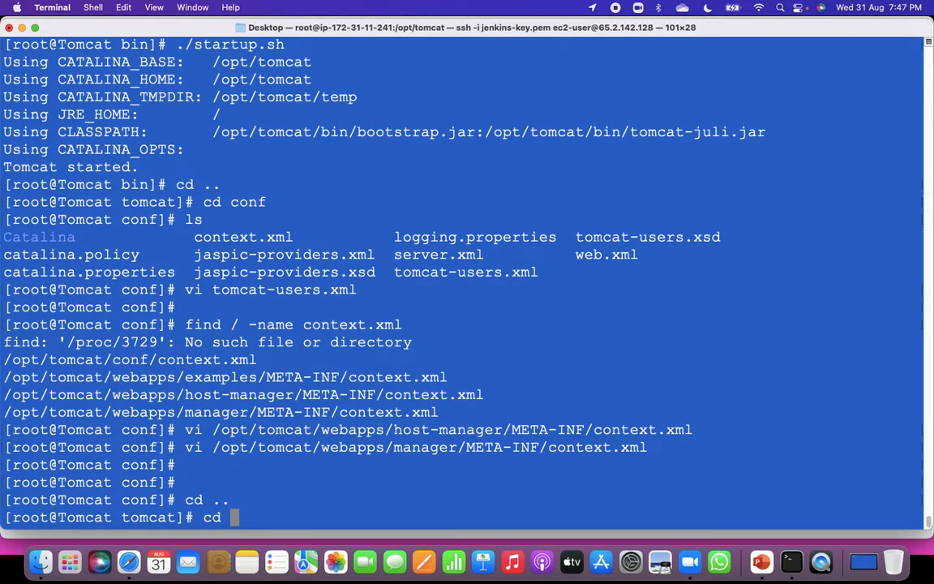
text(bin)
key(Return)
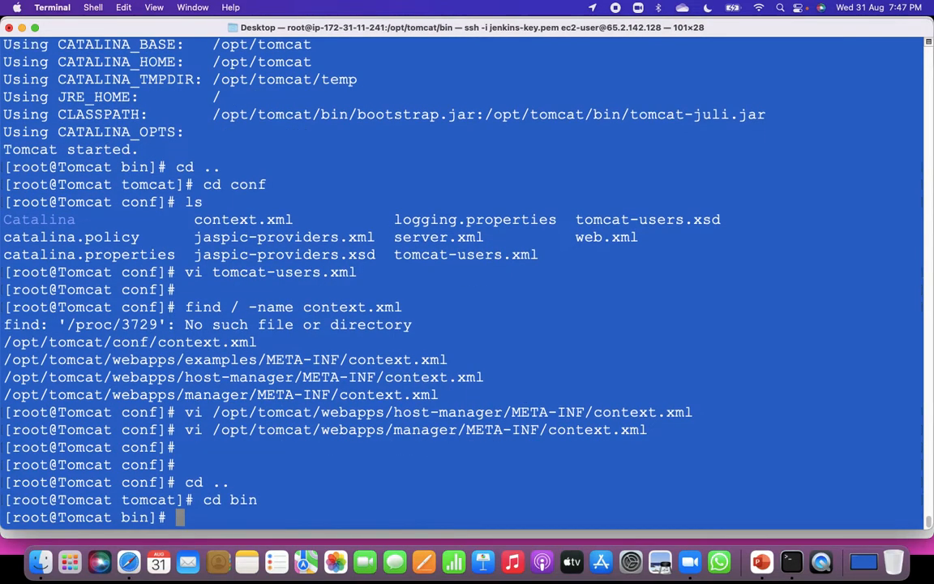
text(ls)
key(Return)
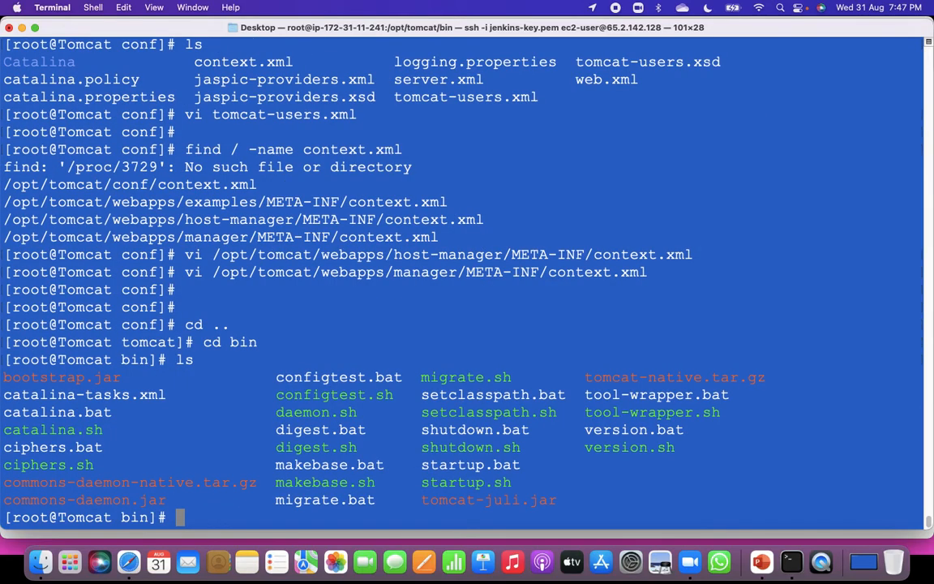
Stop Tomcat by running ./shutdown.sh, reusing the script name from the listing.
text(./)
drag(424, 445, 522, 448)
key(super+c)
key(super+v)
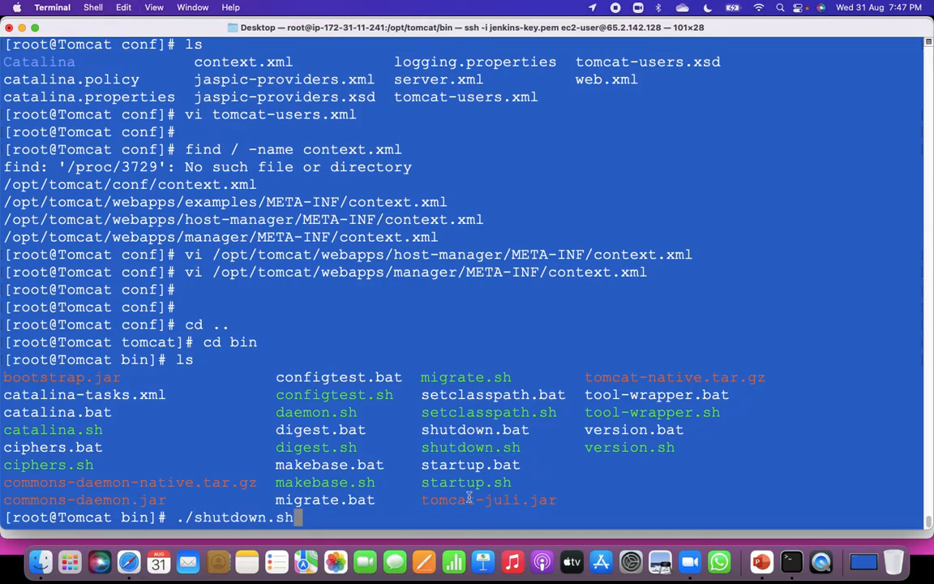
key(Return)
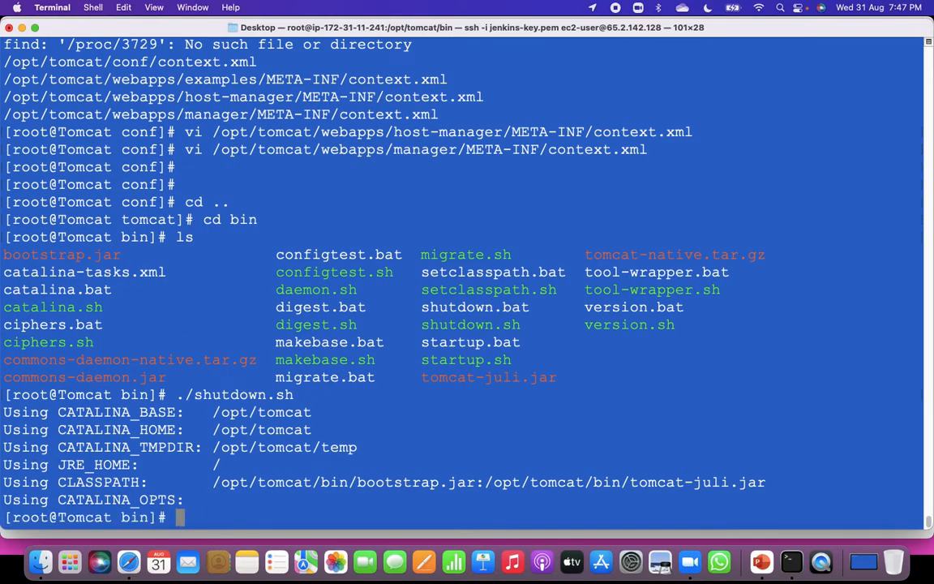
Start Tomcat again by running ./startup.sh from the bin directory.
text(./)
drag(420, 359, 513, 359)
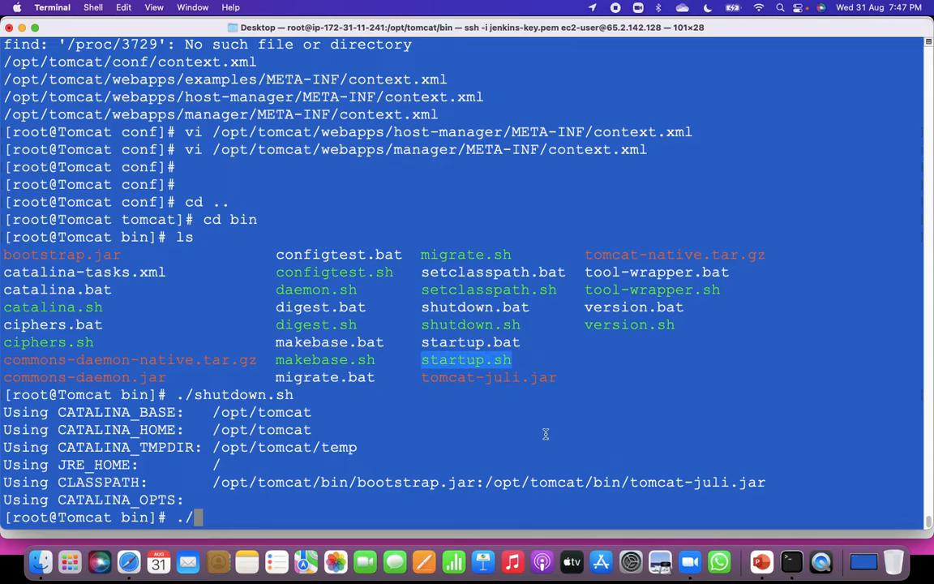
key(super+v)
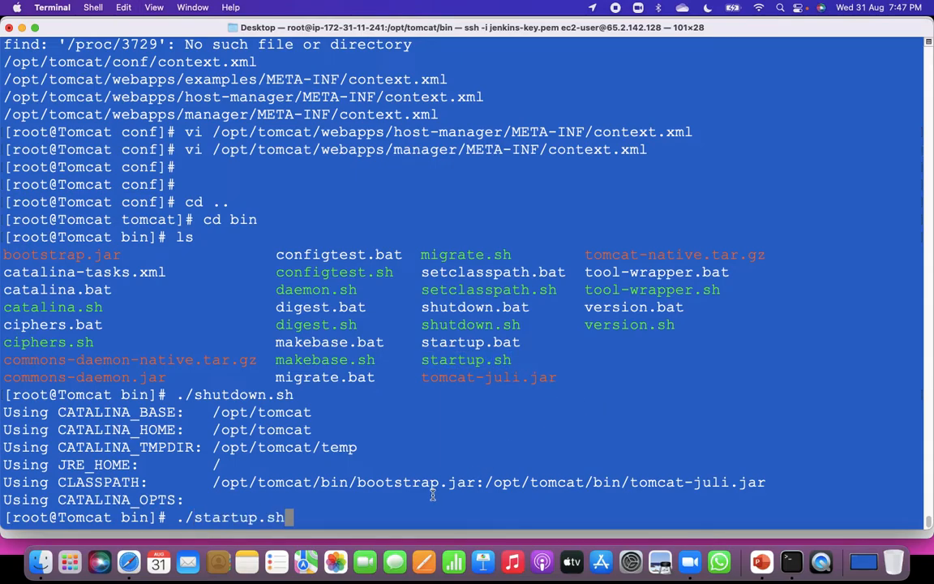
key(Return)
key(Return)
key(Return)
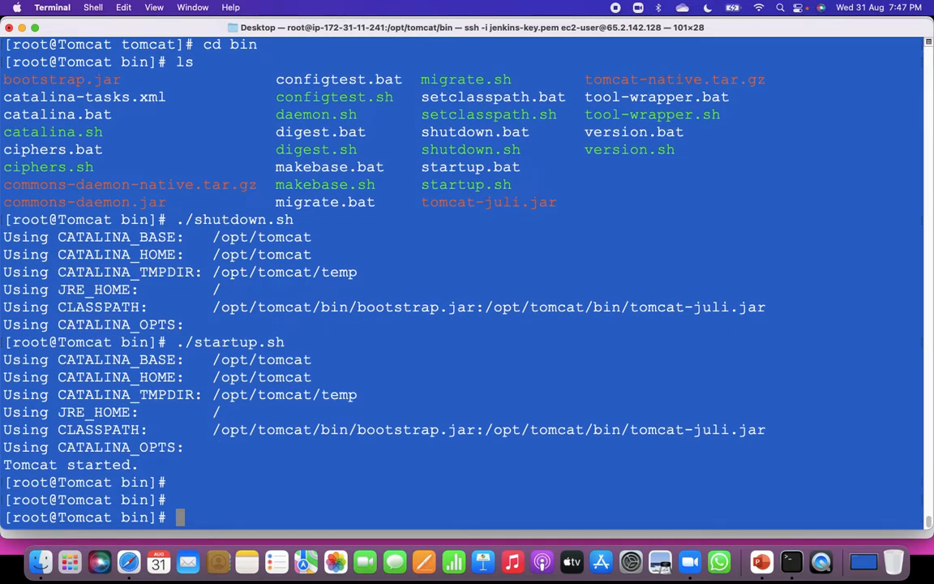
Switch to Safari and load the Tomcat home page at 65.2.142.128:8080/ by removing manager/html from the address.
key(super+Tab)
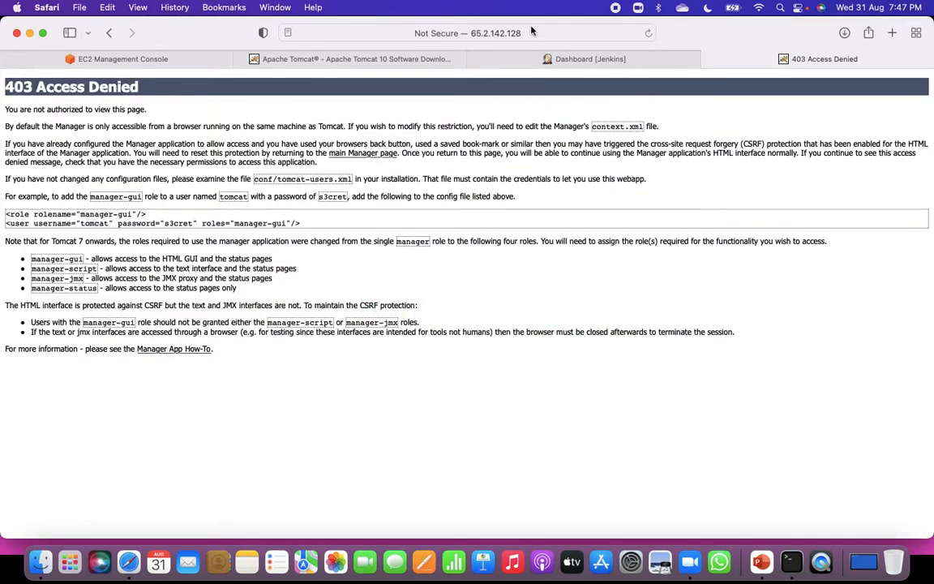
click(531, 30)
click(523, 30)
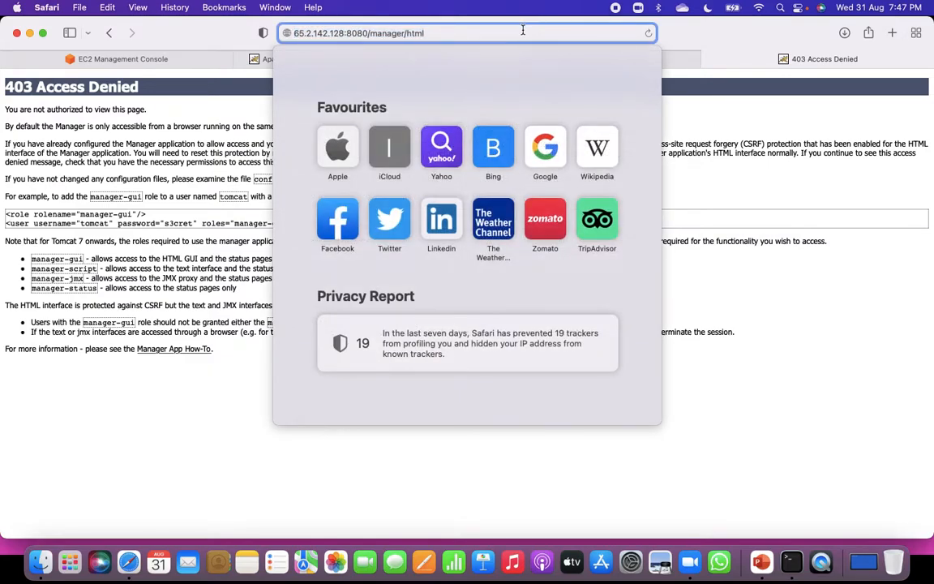
key(BackSpace)
key(BackSpace)
key(BackSpace)
key(BackSpace)
key(BackSpace)
key(BackSpace)
key(BackSpace)
key(BackSpace)
key(BackSpace)
key(BackSpace)
key(BackSpace)
key(BackSpace)
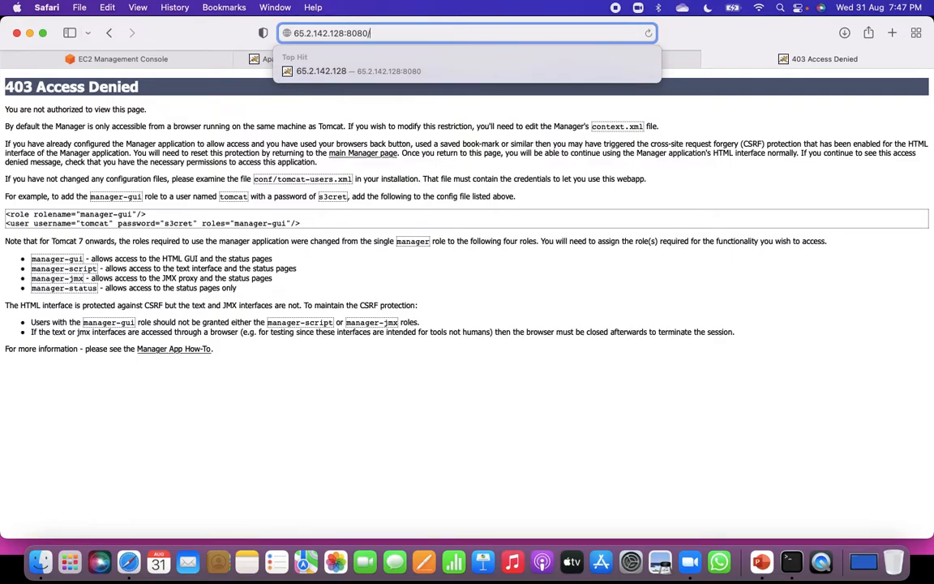
key(Return)
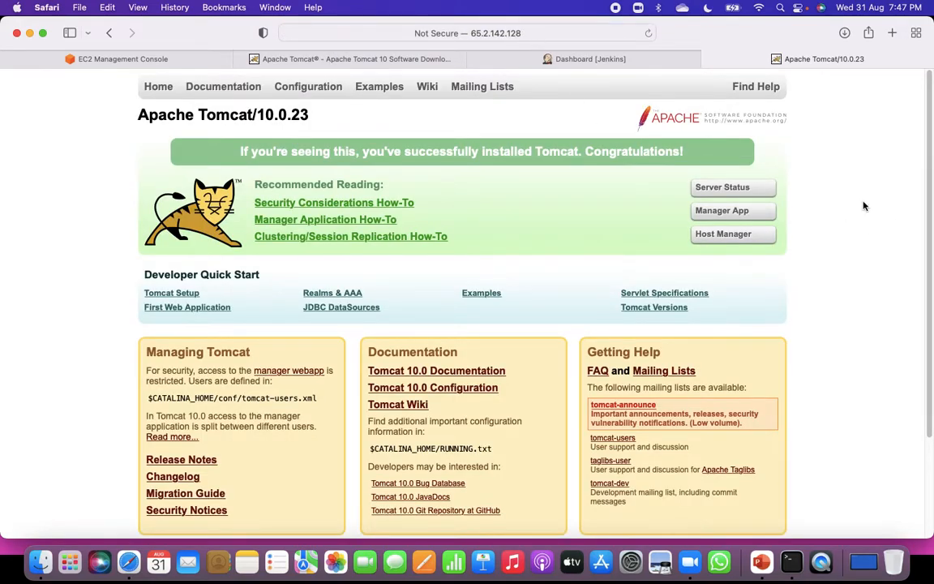
Open the Manager App, cancel its login prompt, and highlight the tomcat-users.xml file name on the resulting page.
click(742, 216)
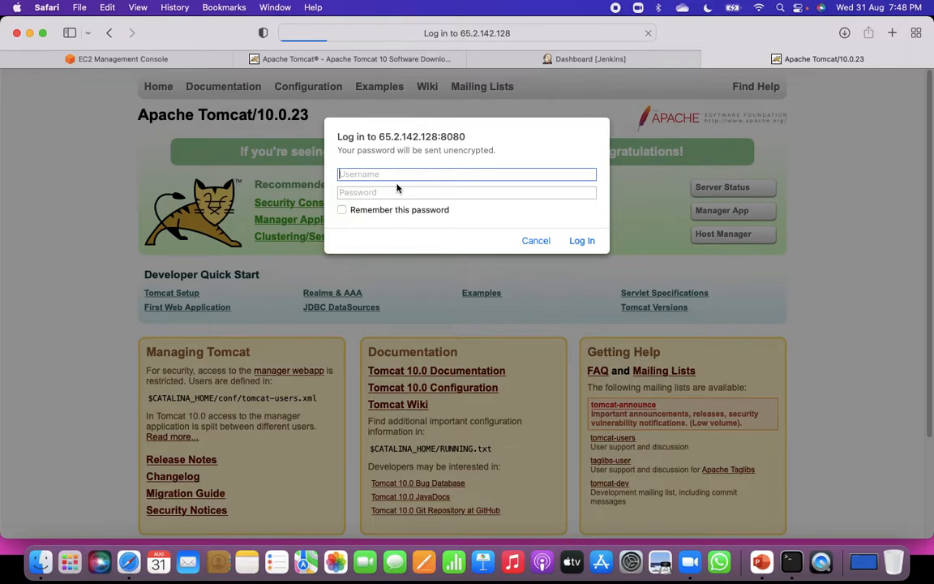
click(536, 241)
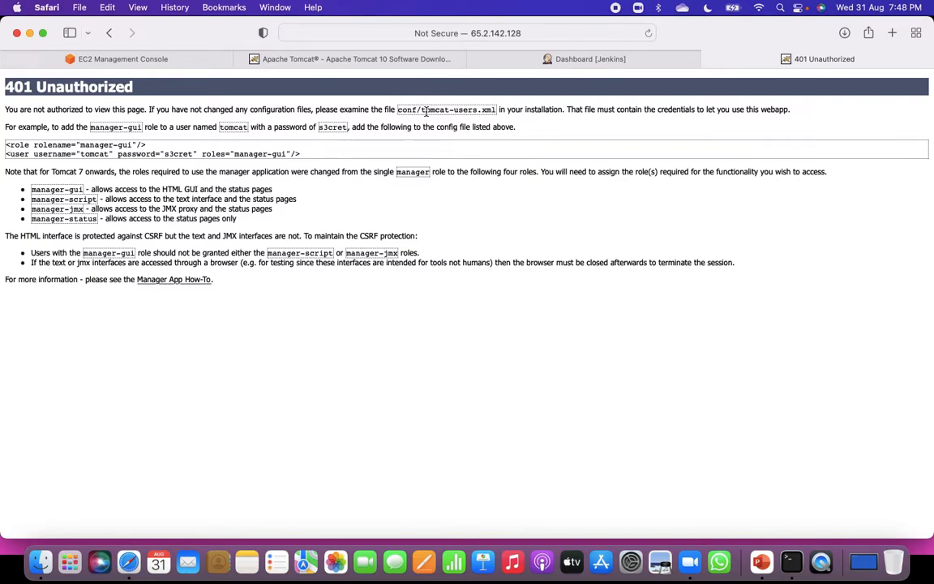
drag(423, 108, 496, 109)
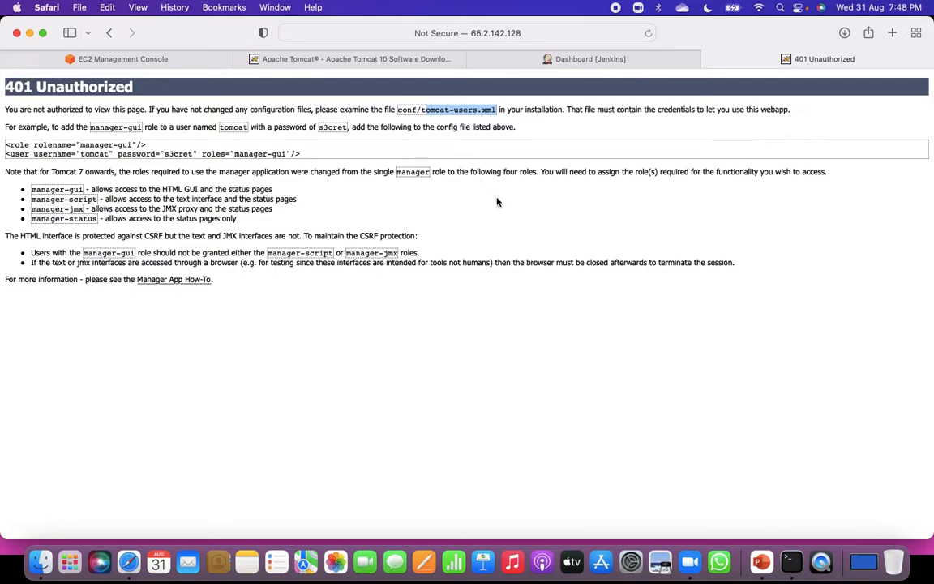
Switch to the Terminal, move from bin to Tomcat's conf directory, and list its files.
key(super+Tab)
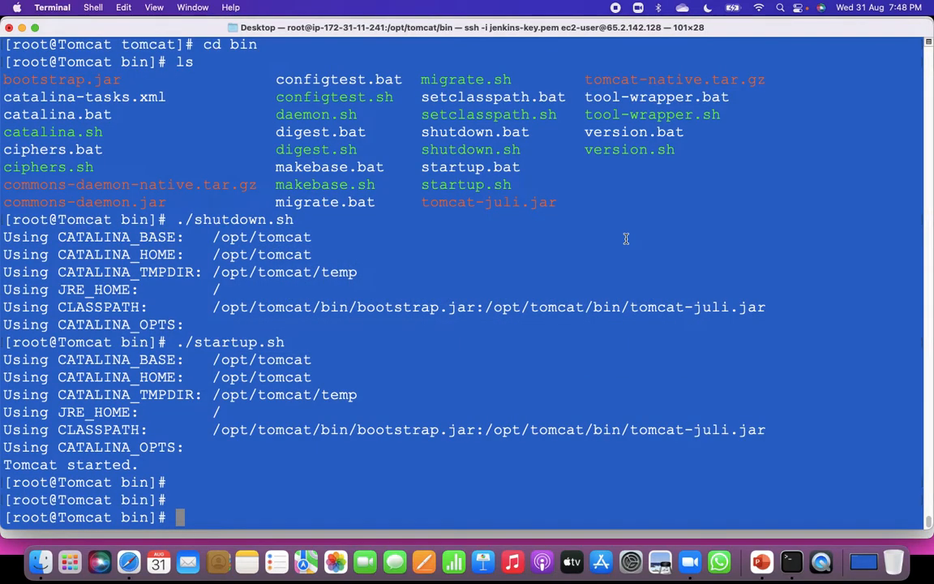
text(cd ..)
key(Return)
text(cd )
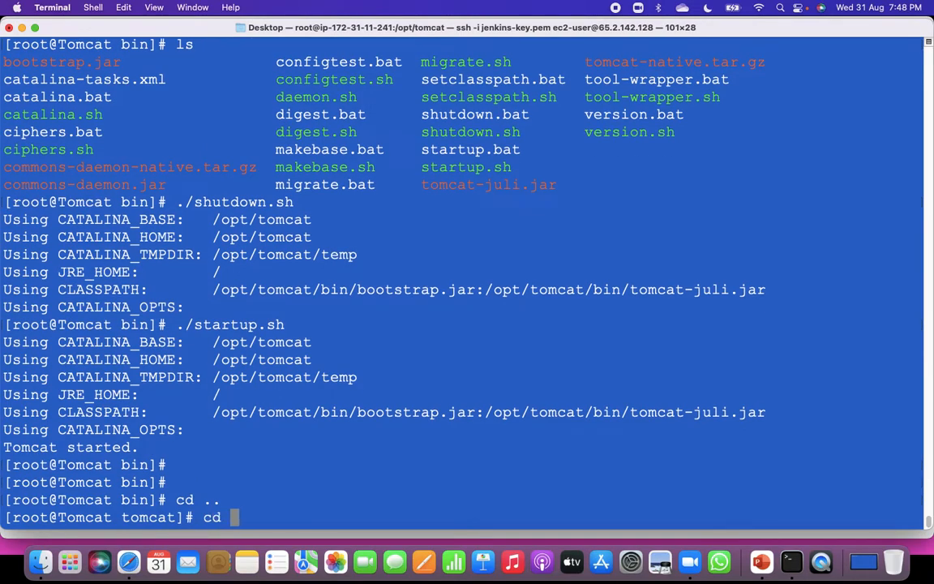
text(conf)
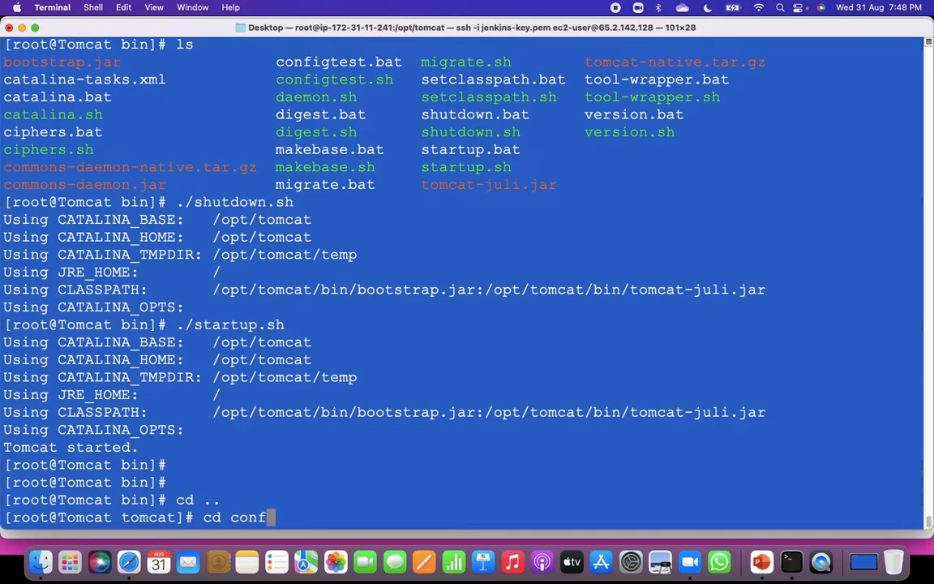
key(Return)
text(ls)
key(Return)
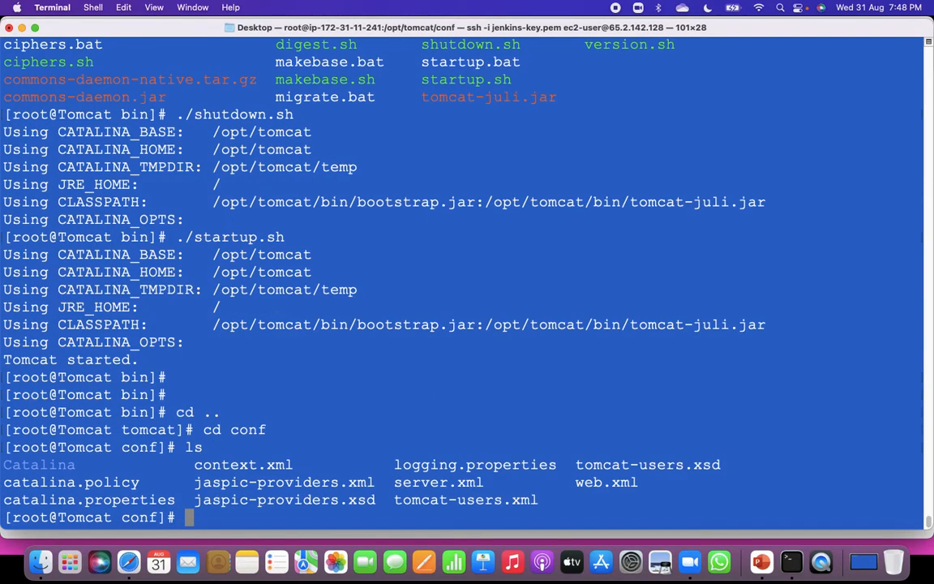
Open tomcat-users.xml in vi, reusing the file name from the listing.
drag(537, 500, 394, 500)
click(500, 415)
text(vi)
drag(395, 500, 541, 501)
key(super+c)
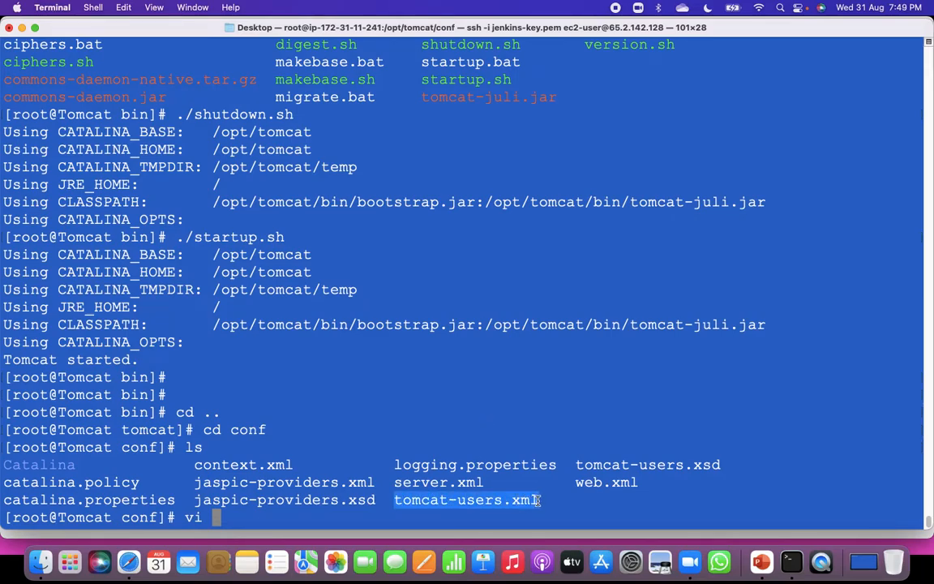
click(561, 504)
key(super+v)
key(Return)
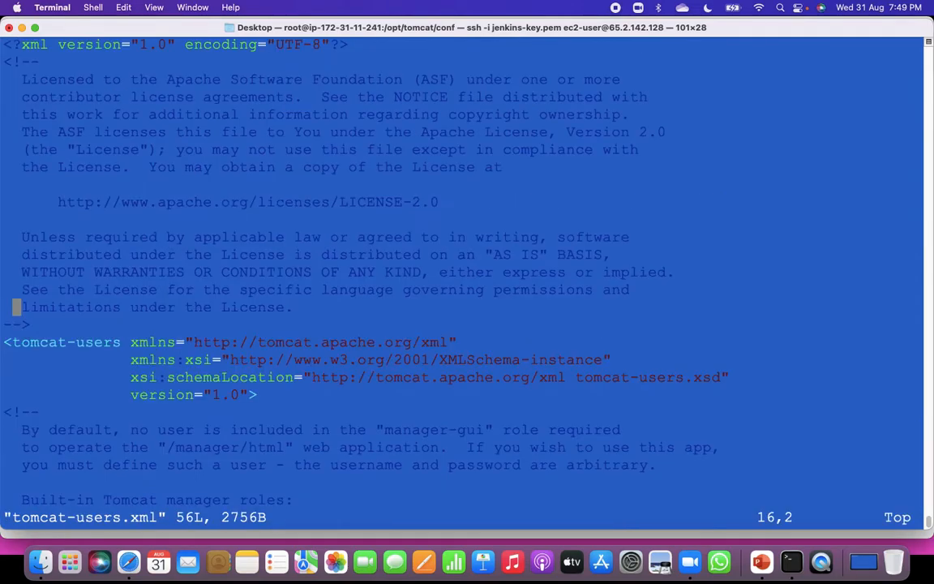
Delete the opening comment marker <!-- directly above the admin and robot user entries.
key(i)
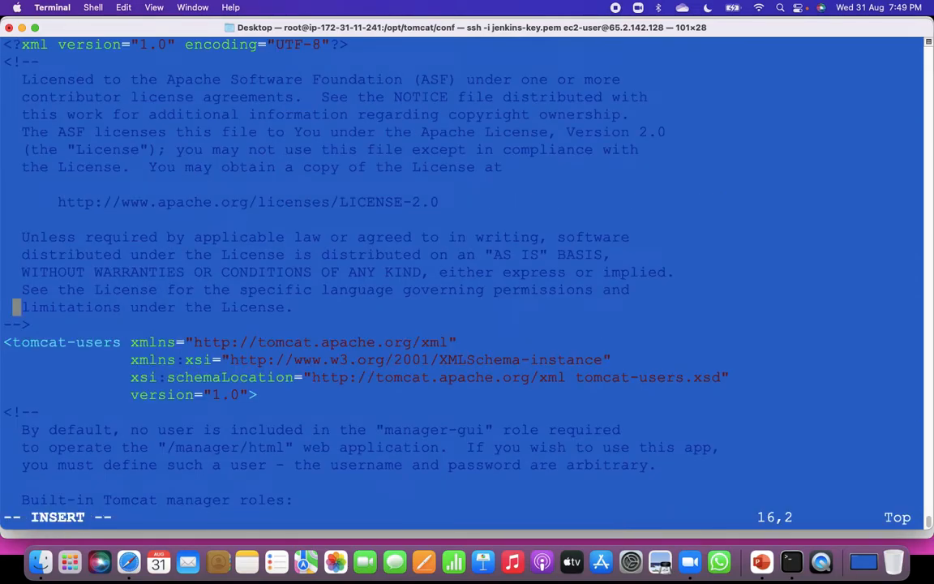
key(Down)
key(Down)
key(Down)
key(Down)
key(Down)
key(Down)
key(Down)
key(Down)
key(Down)
key(Down)
key(Down)
key(Down)
key(Down)
key(Down)
key(Down)
key(Down)
key(Down)
key(Down)
key(Down)
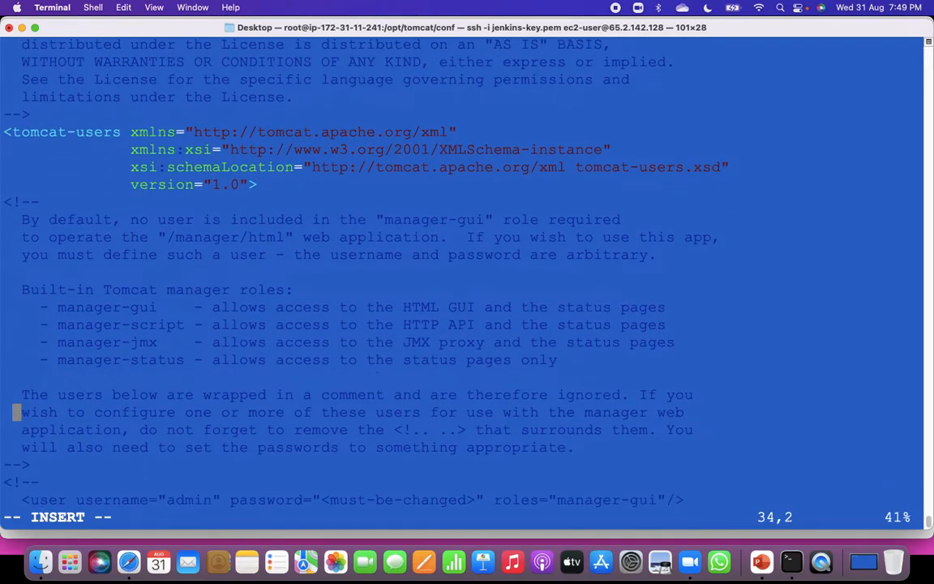
key(Down)
key(Down)
key(Down)
key(Down)
key(Down)
key(Down)
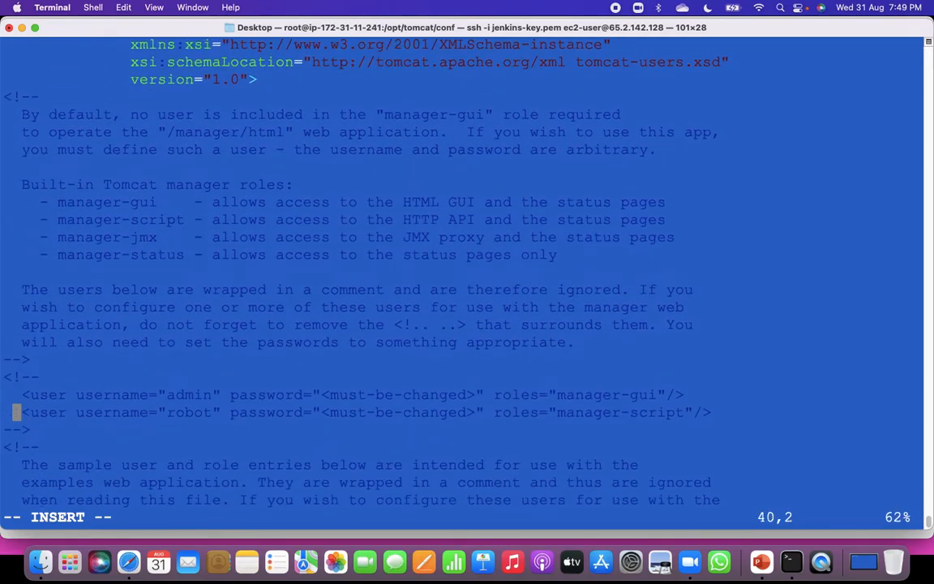
key(Down)
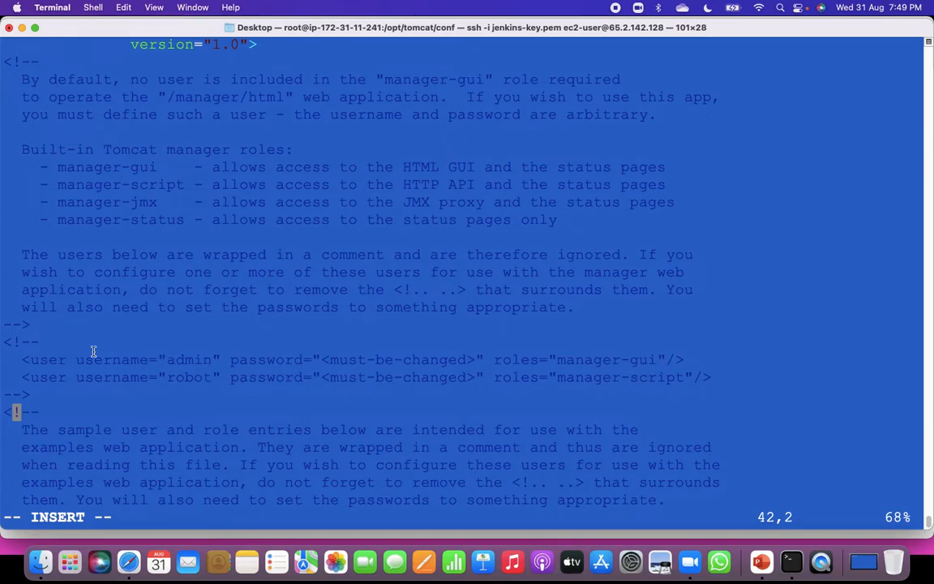
key(Up)
key(Up)
key(Up)
key(Up)
key(Right)
key(Right)
key(Right)
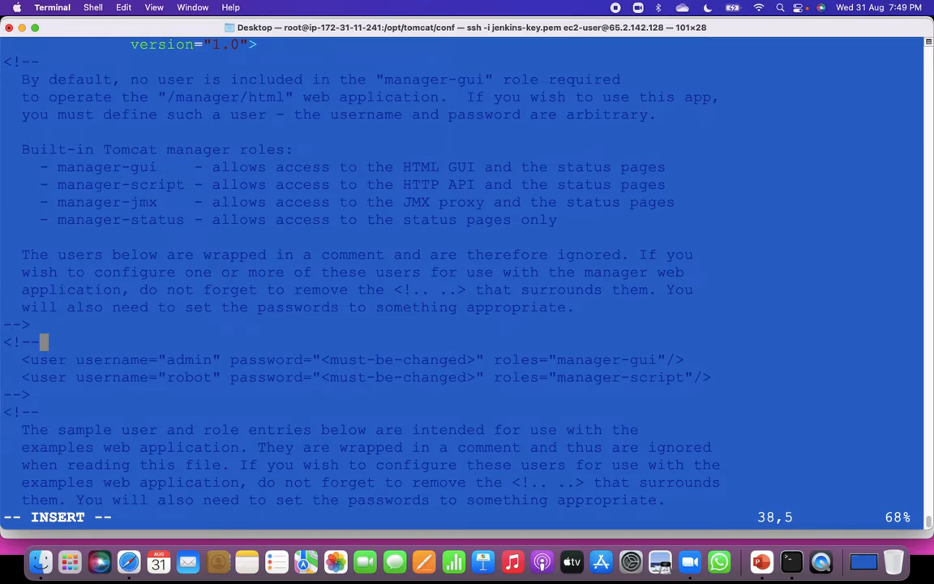
key(BackSpace)
key(BackSpace)
key(BackSpace)
key(BackSpace)
Delete the closing comment marker --> directly below the robot user entry.
key(Down)
key(Down)
key(Down)
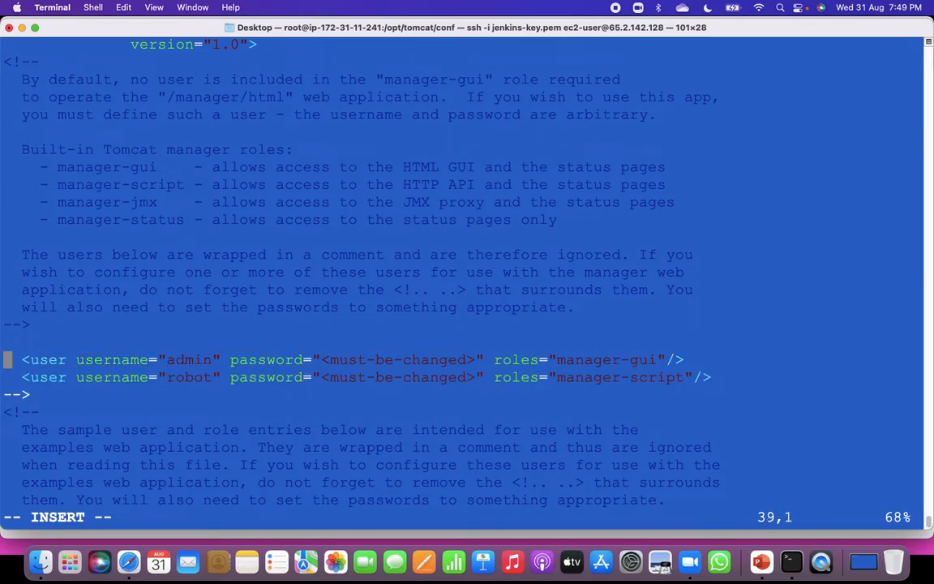
key(Right)
key(Right)
key(Right)
key(BackSpace)
key(BackSpace)
key(BackSpace)
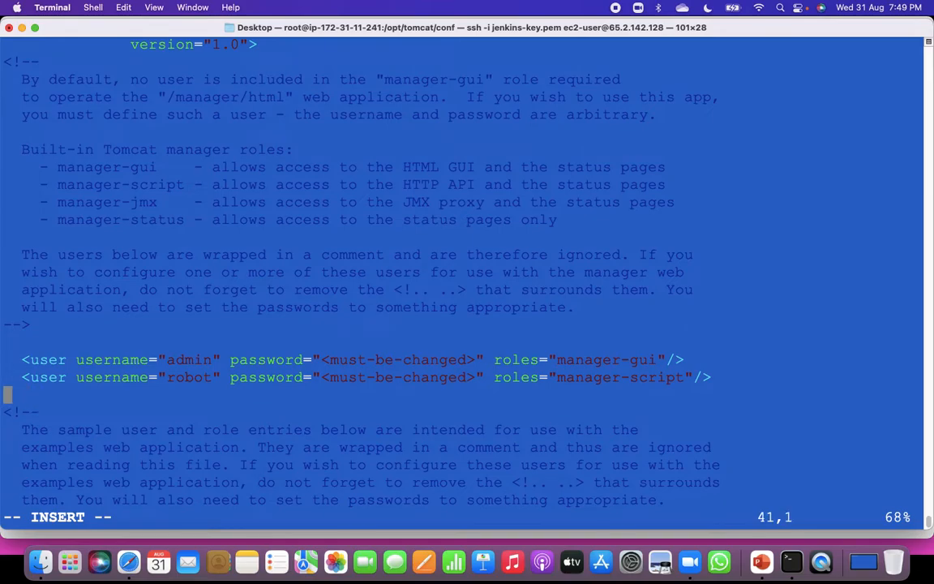
Replace the <must-be-changed> placeholder in the admin user entry with the account password.
key(Up)
key(Up)
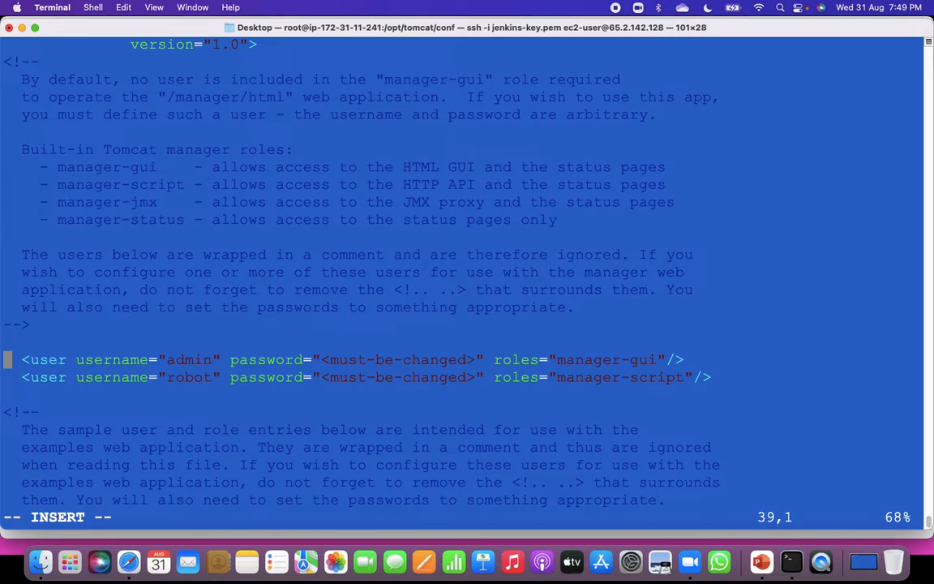
key(Right)
key(Right)
key(Right)
key(Right)
key(Right)
key(Right)
key(Right)
key(Right)
key(Right)
key(Right)
key(Right)
key(Right)
key(Right)
key(Right)
key(Right)
key(Right)
key(Right)
key(Right)
key(Right)
key(Right)
key(Right)
key(Right)
key(Right)
key(Right)
key(Right)
key(Right)
key(Right)
key(Right)
key(Right)
key(Right)
key(Right)
key(Right)
key(Right)
key(Right)
key(Right)
key(Right)
key(Right)
key(Right)
key(Right)
key(Right)
key(Right)
key(Right)
key(Right)
key(Right)
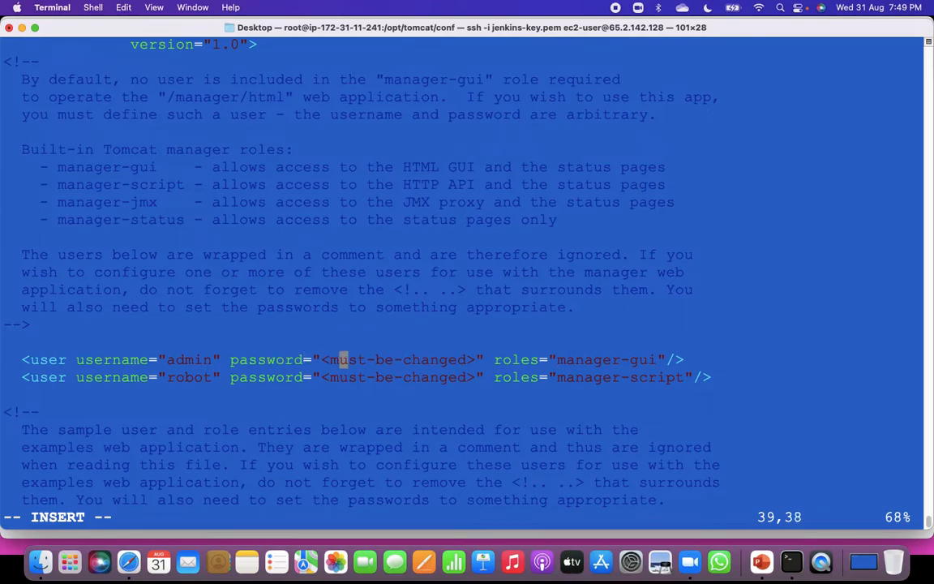
key(Right)
key(Right)
key(Right)
key(Right)
key(Right)
key(Right)
key(Right)
key(BackSpace)
key(BackSpace)
key(BackSpace)
key(BackSpace)
key(BackSpace)
key(BackSpace)
key(BackSpace)
key(BackSpace)
key(BackSpace)
key(BackSpace)
key(BackSpace)
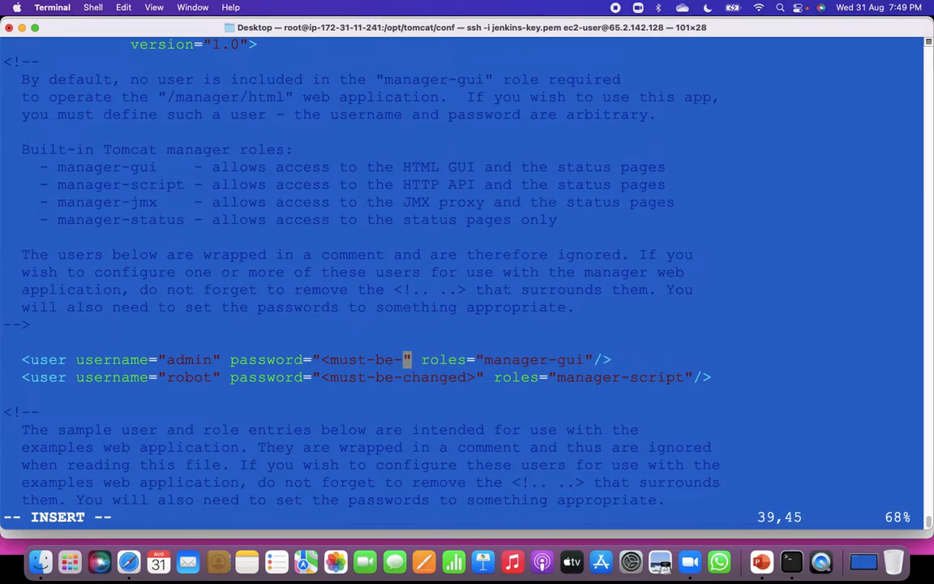
key(BackSpace)
key(BackSpace)
key(BackSpace)
key(BackSpace)
key(BackSpace)
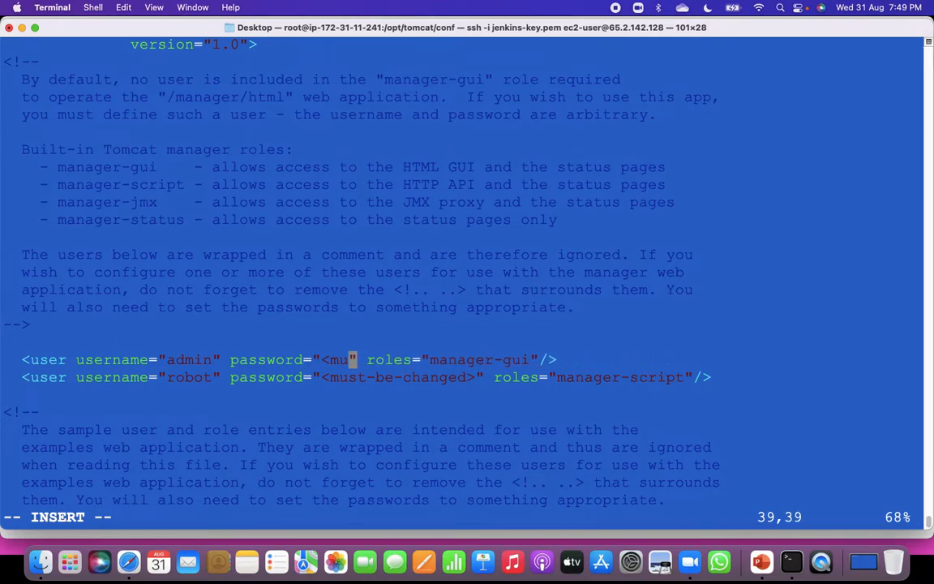
key(BackSpace)
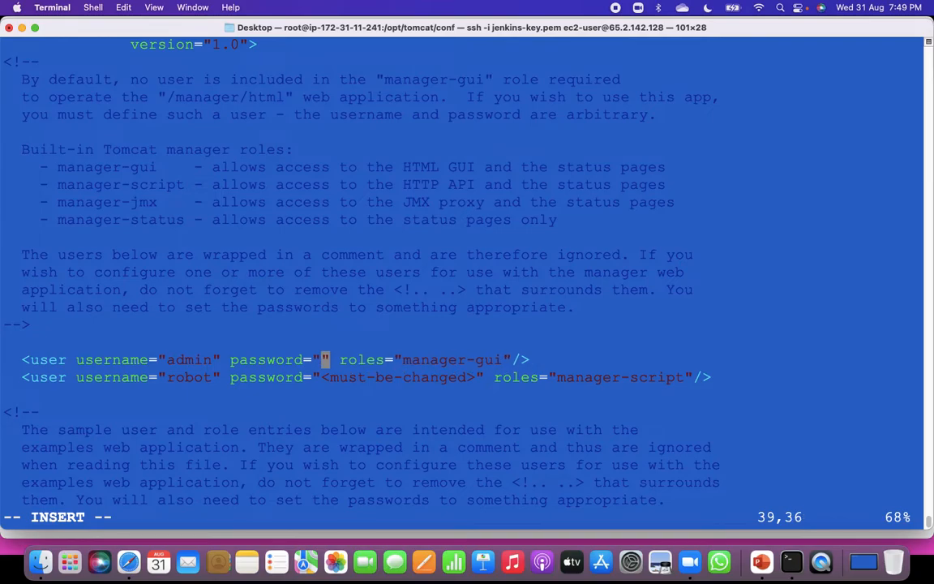
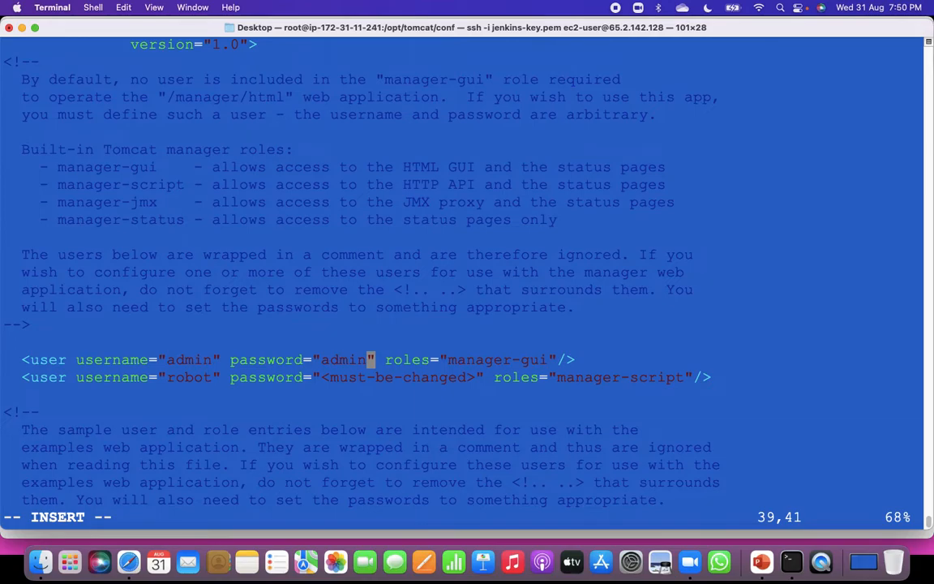
Replace the <must-be-changed> placeholder in the robot user entry with that account's password.
key(Down)
key(Right)
key(Right)
key(Right)
key(Right)
key(Right)
key(Right)
key(Right)
key(Right)
key(Right)
key(Right)
key(Right)
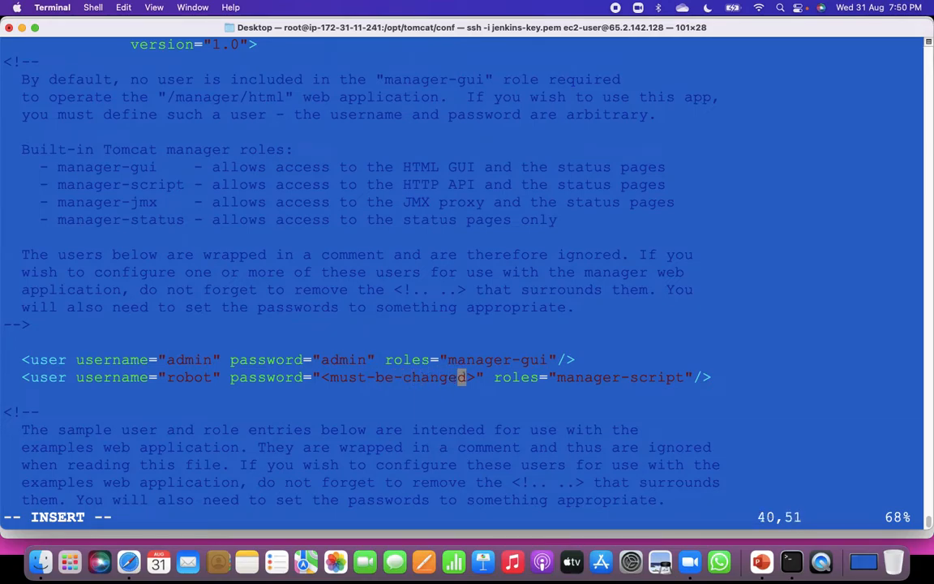
key(Right)
key(BackSpace)
key(BackSpace)
key(BackSpace)
key(BackSpace)
key(BackSpace)
key(BackSpace)
key(BackSpace)
key(BackSpace)
key(BackSpace)
key(BackSpace)
key(BackSpace)
key(BackSpace)
key(BackSpace)
key(BackSpace)
key(BackSpace)
key(BackSpace)
key(BackSpace)
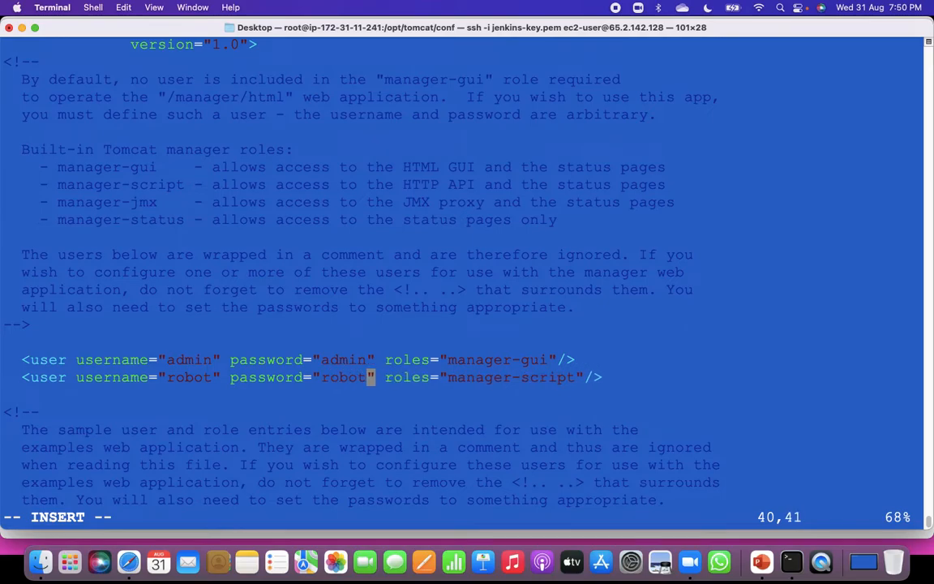
Save tomcat-users.xml and quit vi with :wq!
key(Escape)
text(:wq!)
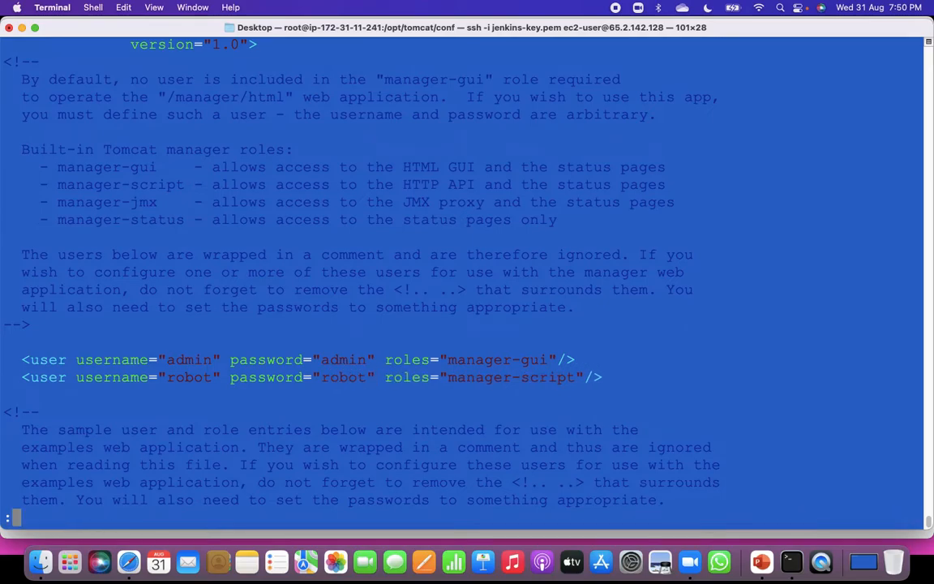
key(Return)
key(Return)
key(Return)
key(Return)
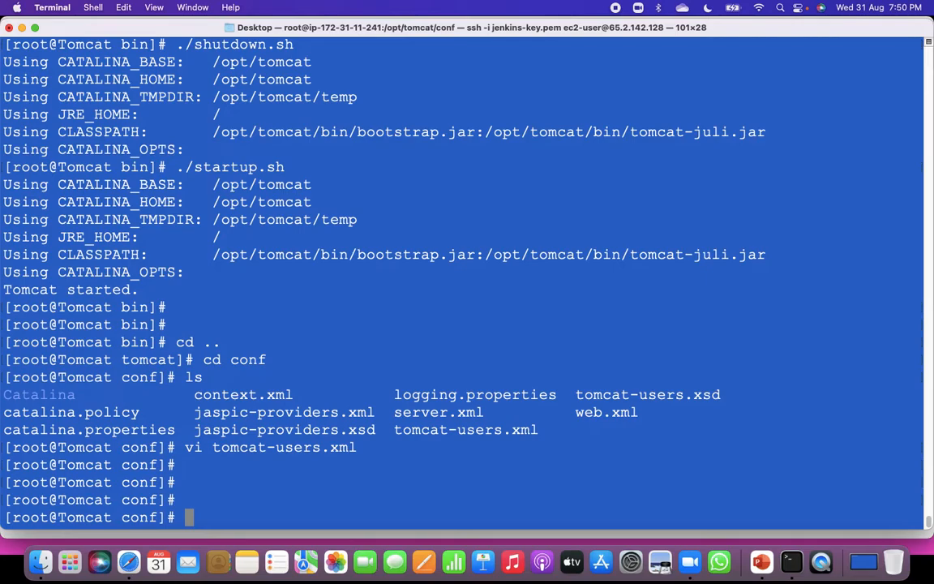
Move from conf to Tomcat's bin directory and list its scripts.
text(cd ..)
key(Return)
text(cd )
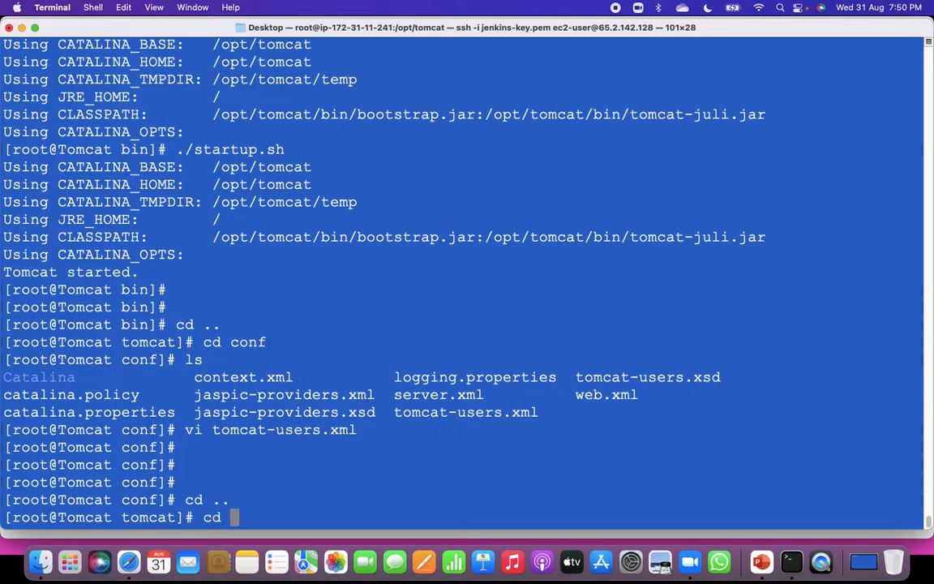
text( bin)
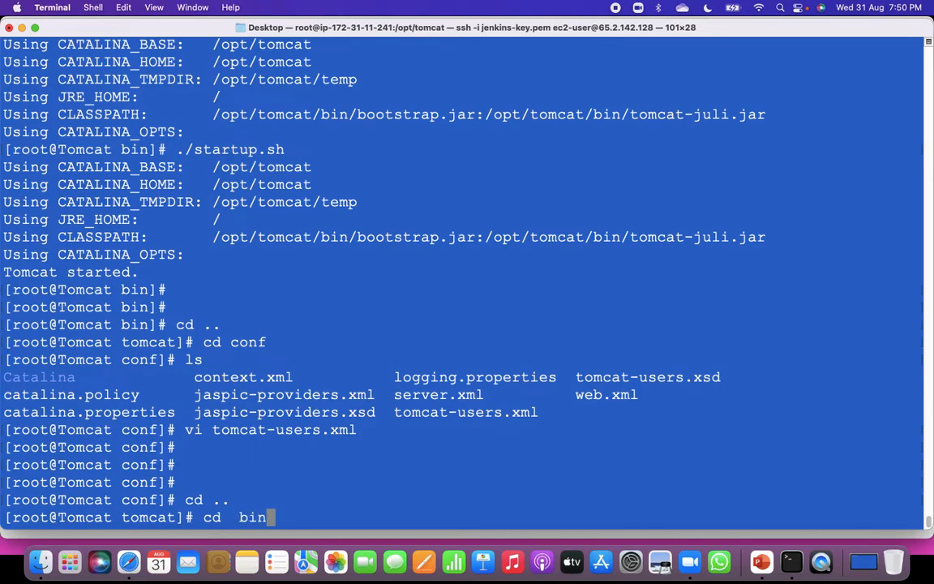
key(Return)
text(ls)
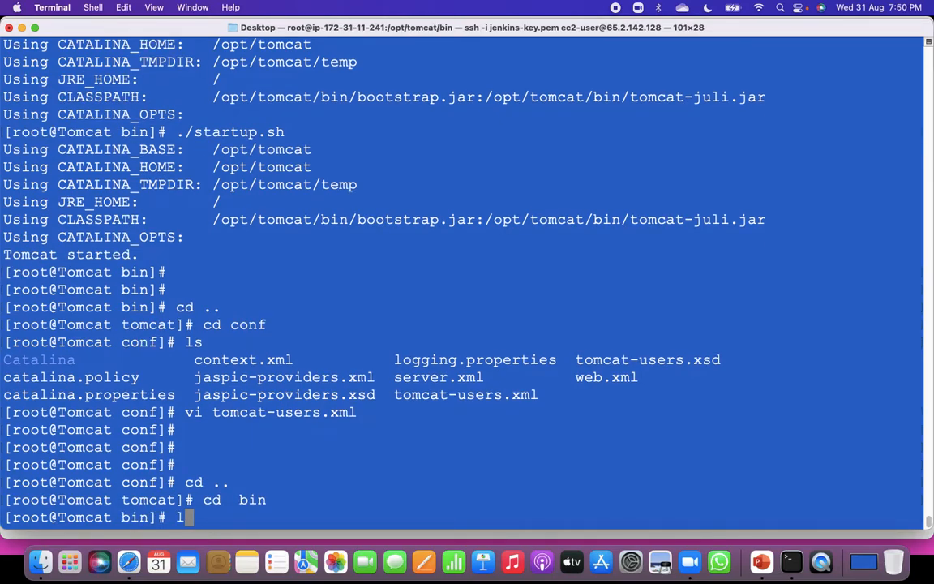
key(Return)
Shut Tomcat down by running ./shutdown.sh from the bin directory.
text(./)
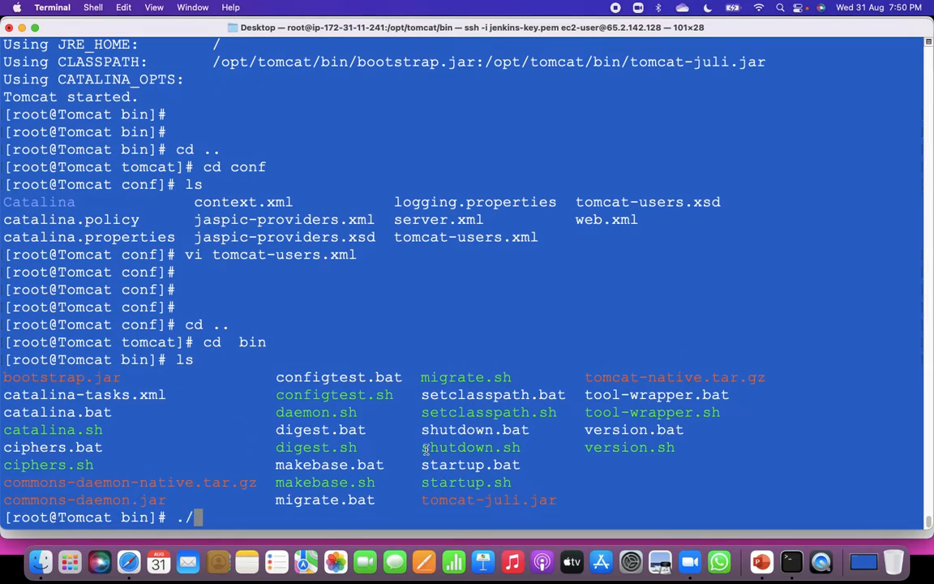
drag(425, 448, 521, 448)
key(super+c)
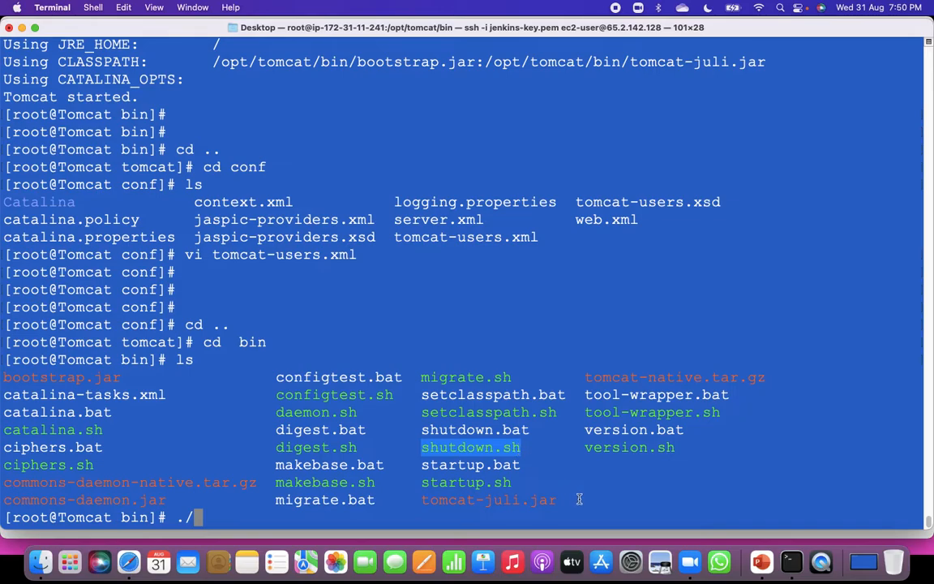
click(366, 515)
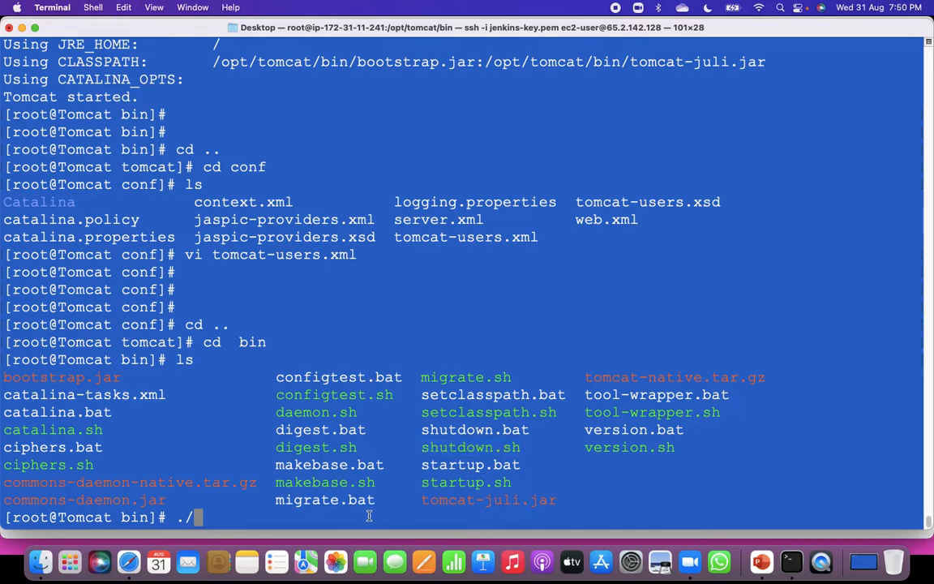
key(super+v)
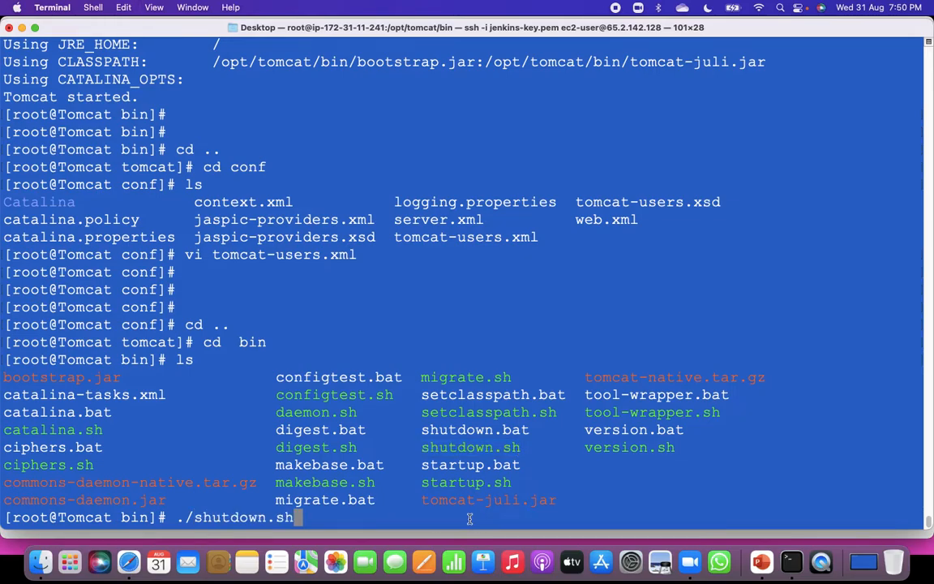
key(Return)
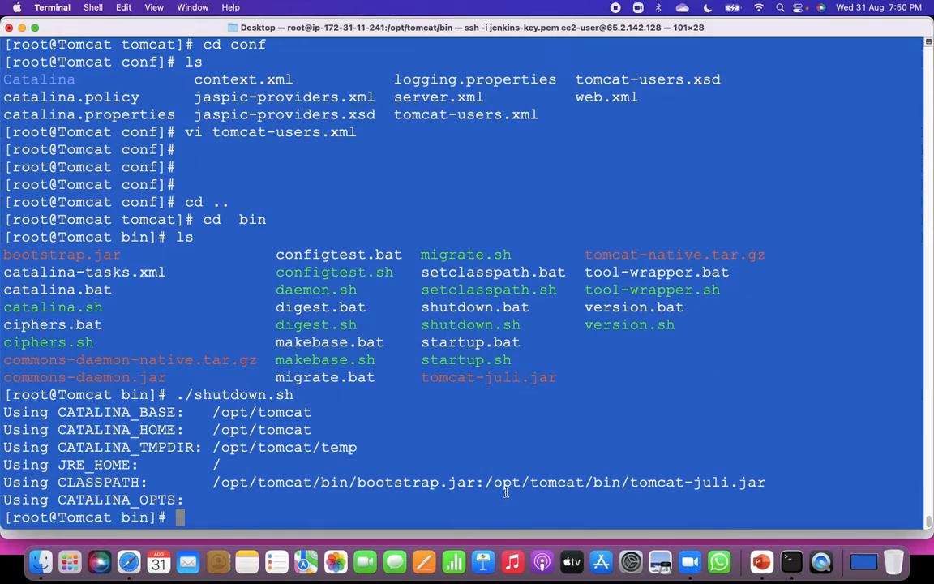
Restart Tomcat with ./startup.sh so the new user entries take effect.
text(./)
drag(422, 360, 512, 360)
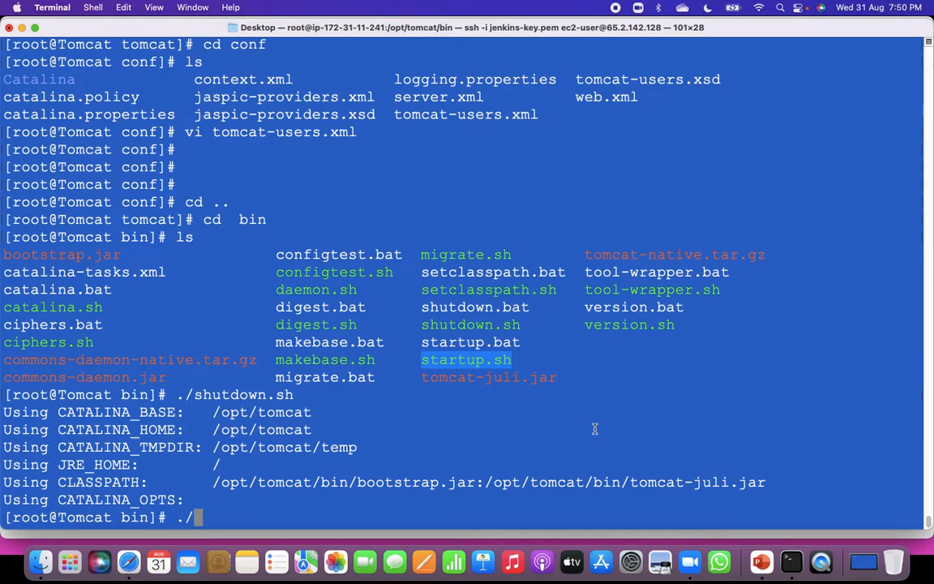
key(Return)
text(./startup.sh)
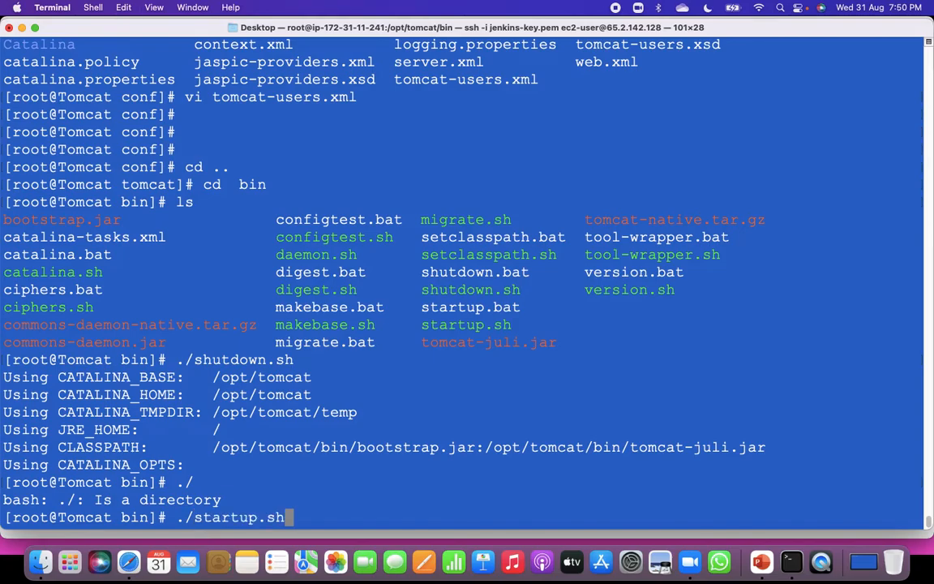
key(Return)
key(Return)
key(Return)
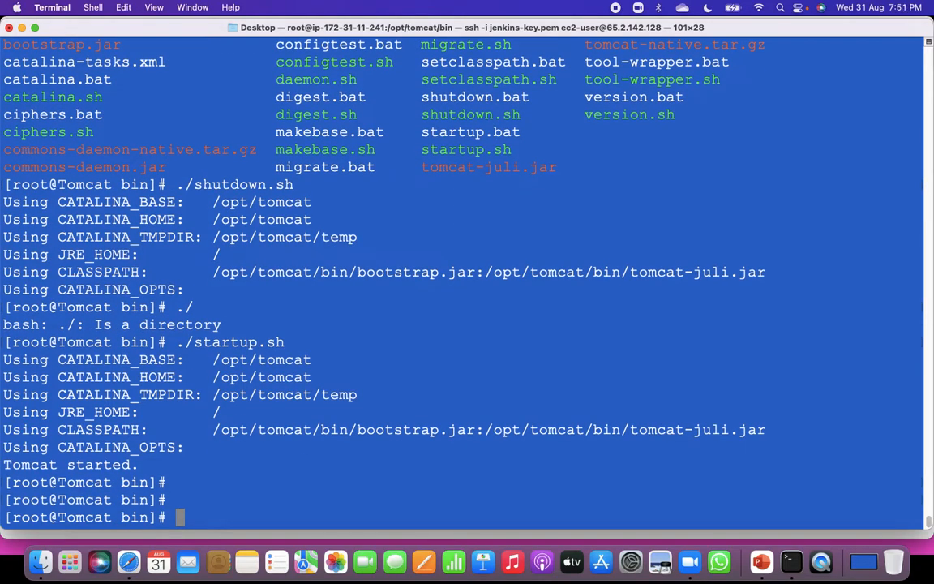
Switch to Safari and reload the Tomcat home page at 65.2.142.128:8080/, dropping manager/html from the address.
key(super+Tab)
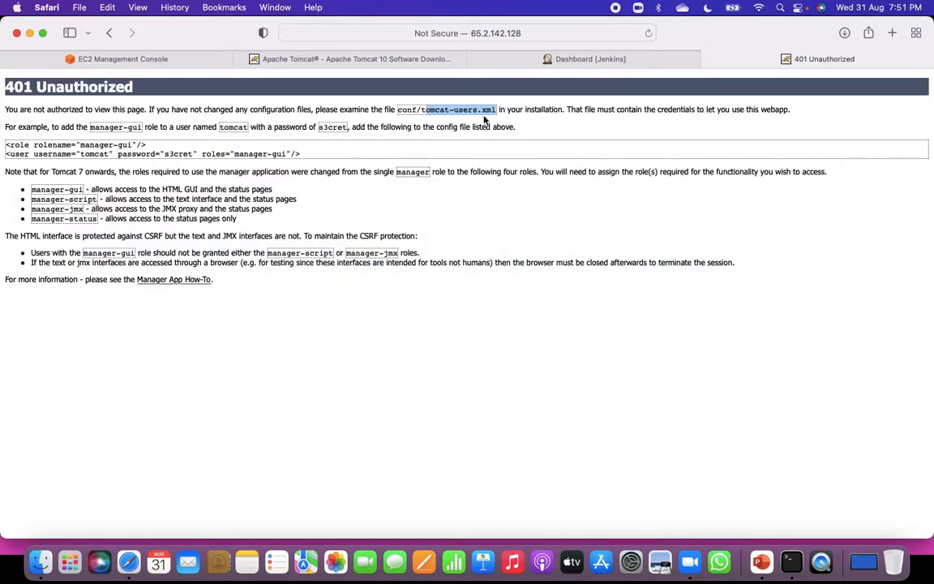
click(530, 31)
click(531, 31)
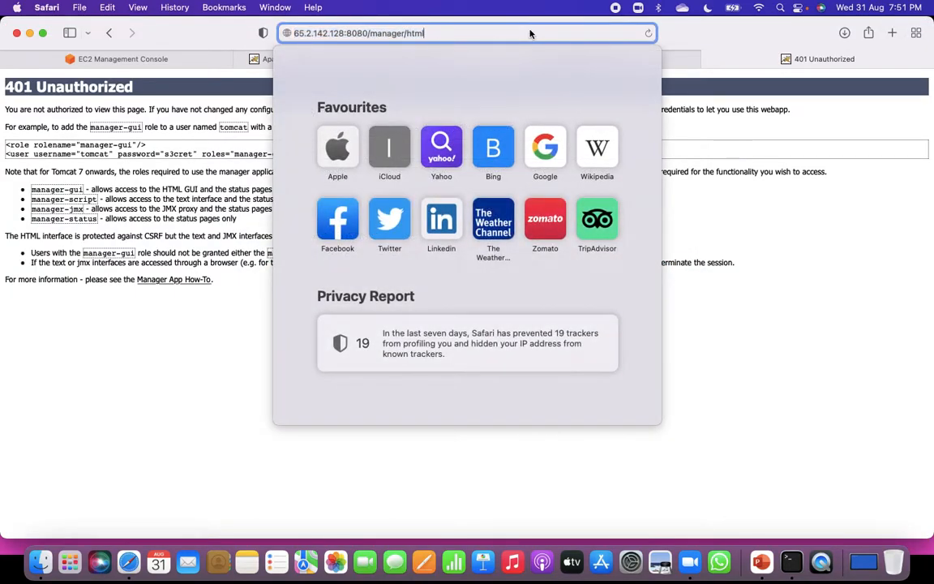
key(BackSpace)
key(BackSpace)
key(BackSpace)
key(BackSpace)
key(BackSpace)
key(BackSpace)
key(BackSpace)
key(BackSpace)
key(BackSpace)
key(BackSpace)
key(BackSpace)
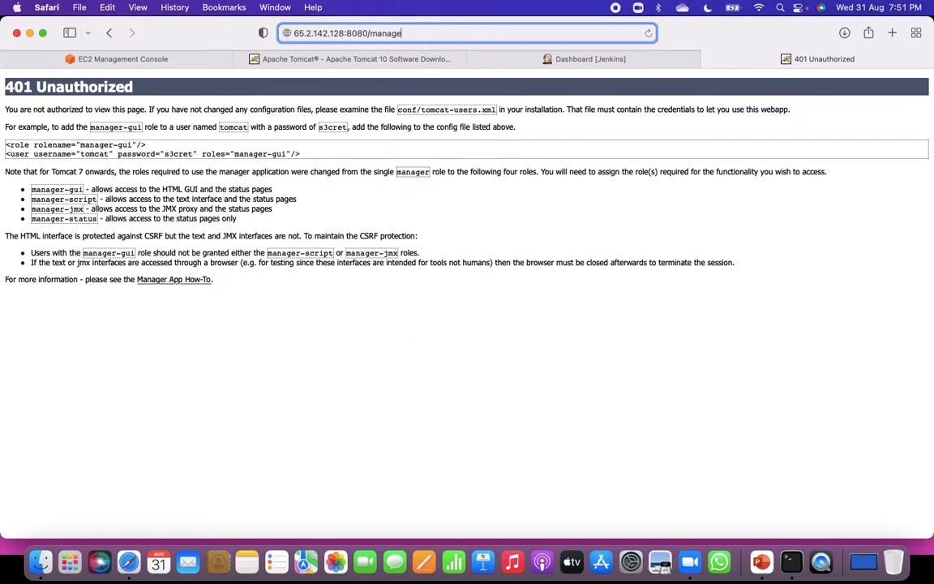
key(BackSpace)
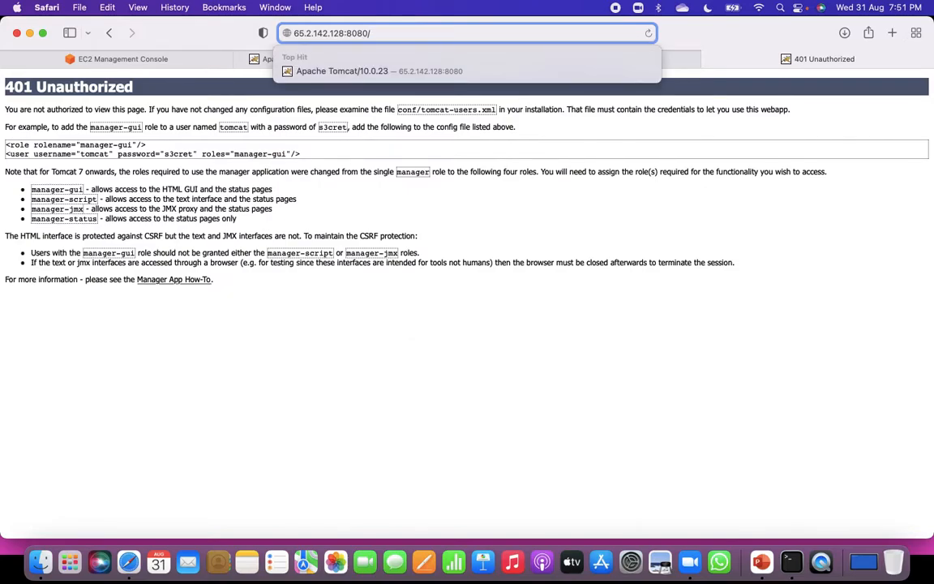
key(Return)
Open the Manager App and log in as the admin user with the account password.
click(713, 212)
key(Tab)
key(Return)
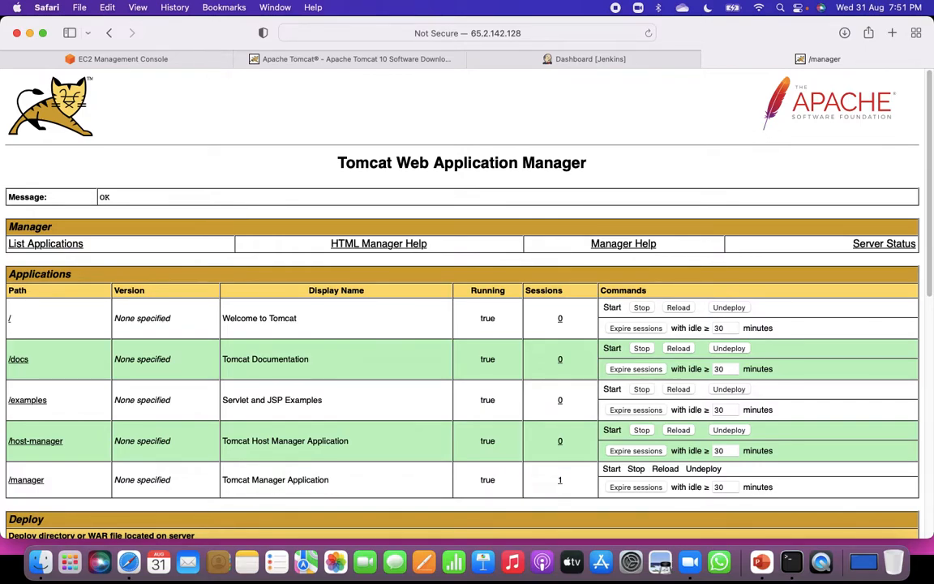
Switch to the PowerPoint presentation on the Jenkins and Tomcat prerequisites.
click(761, 561)
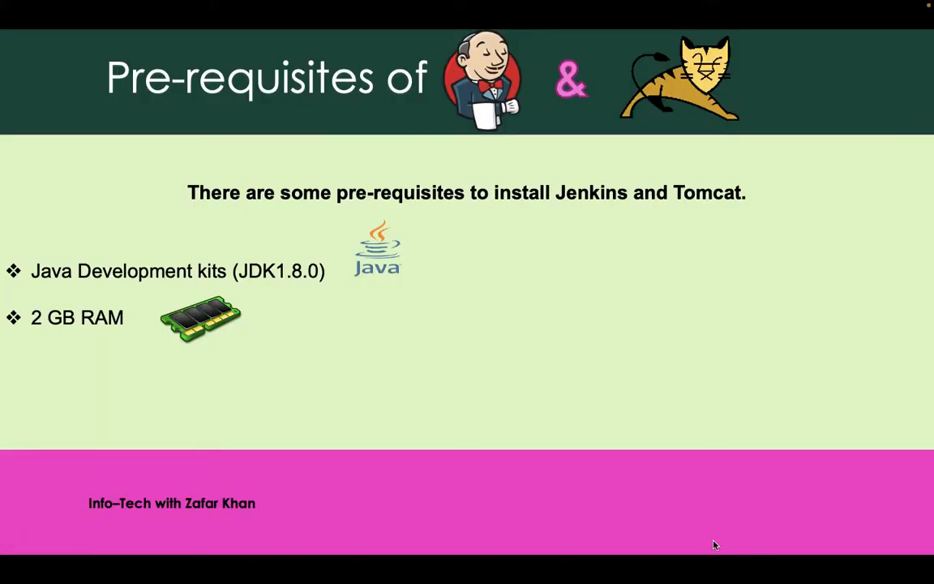